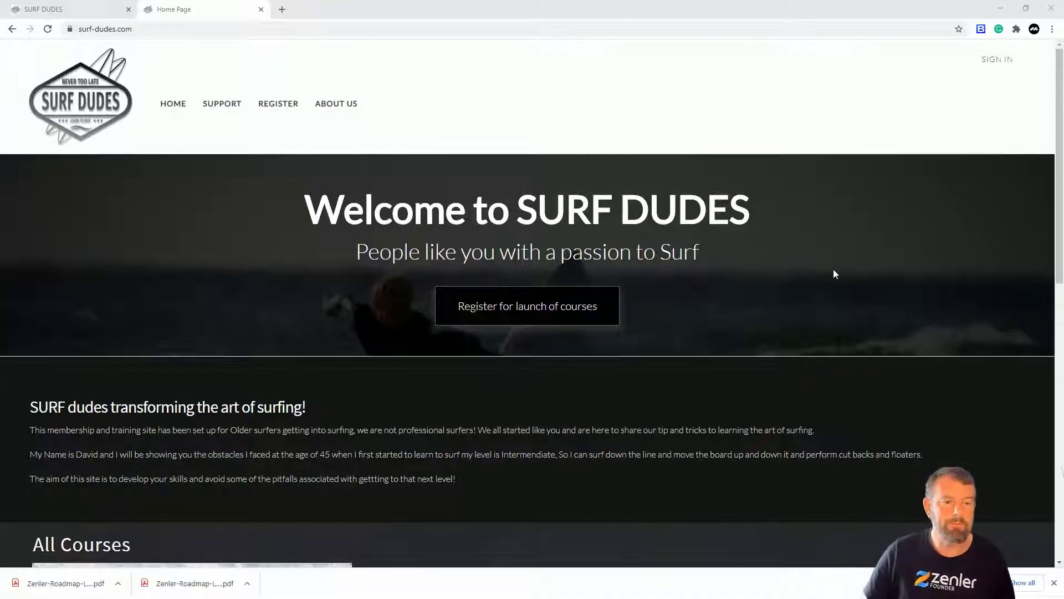
In the site admin, open the course details of "Surfing for beginners starting the Journey".
click(65, 11)
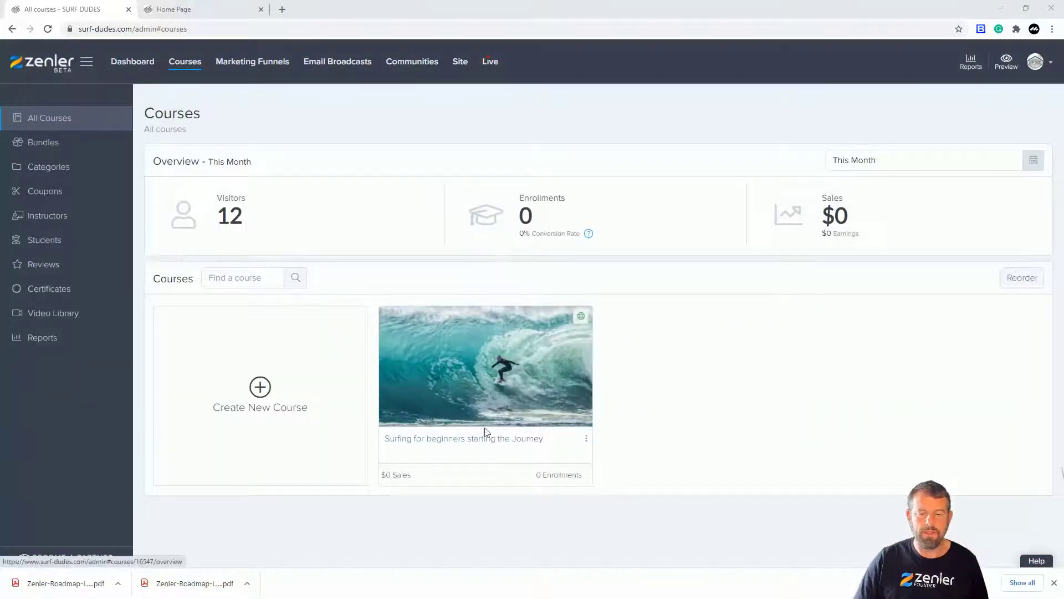
click(476, 377)
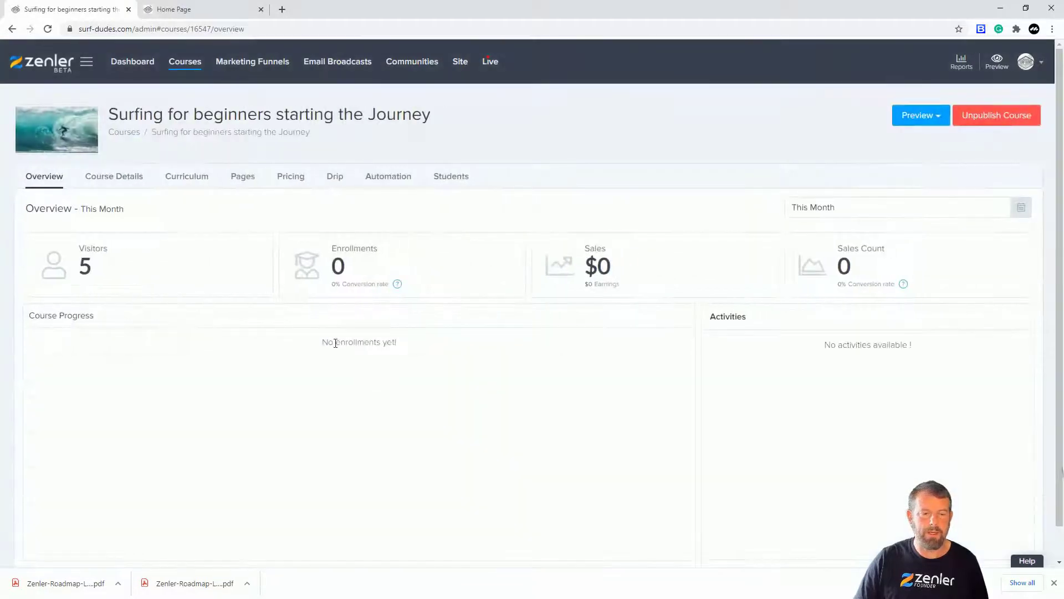
click(111, 180)
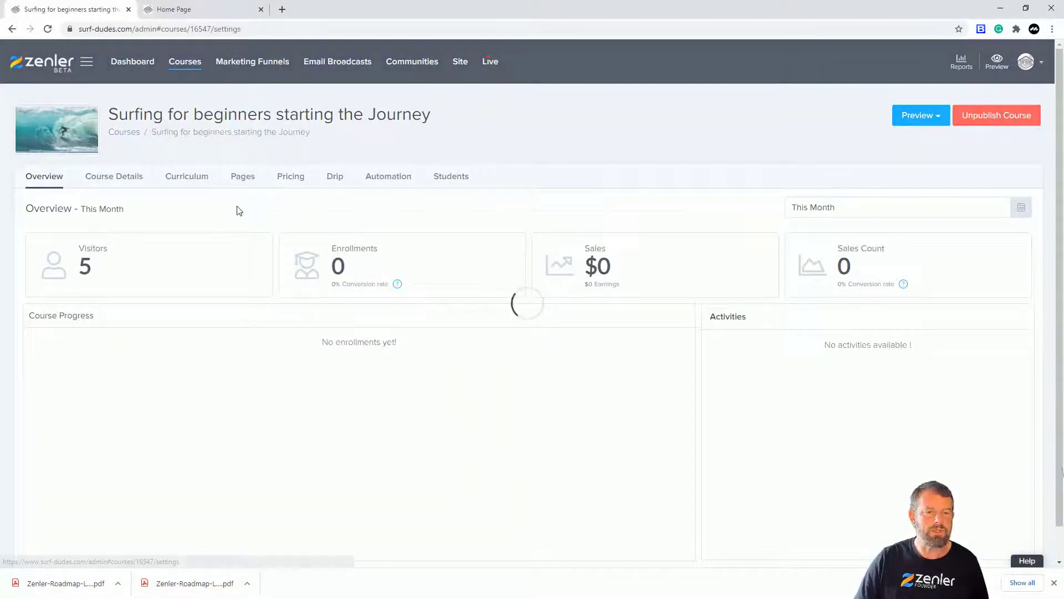
Replace the course title with "Membership for Surfing".
drag(356, 220, 175, 220)
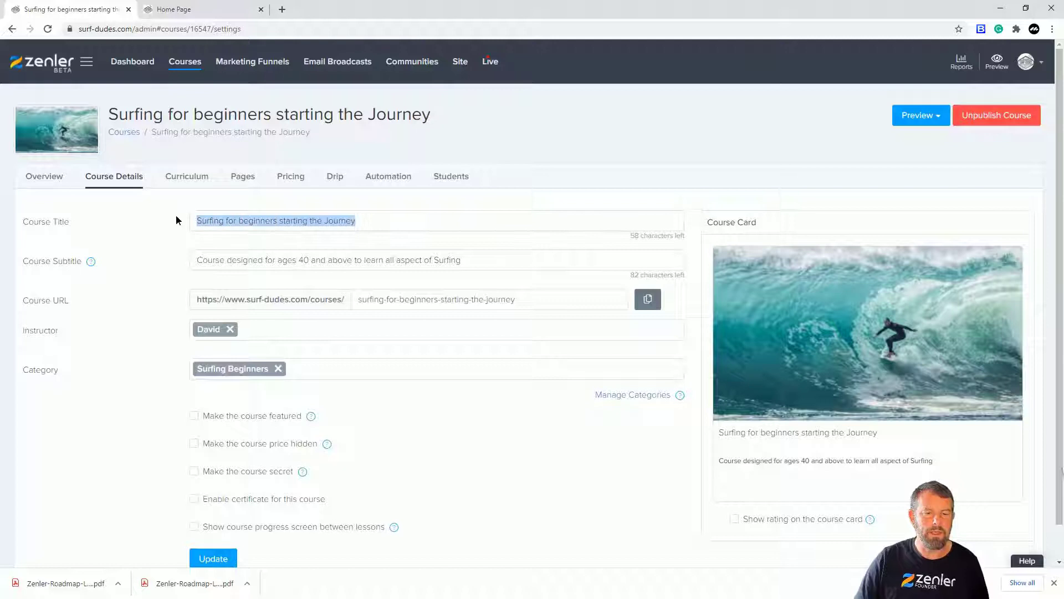
text(M)
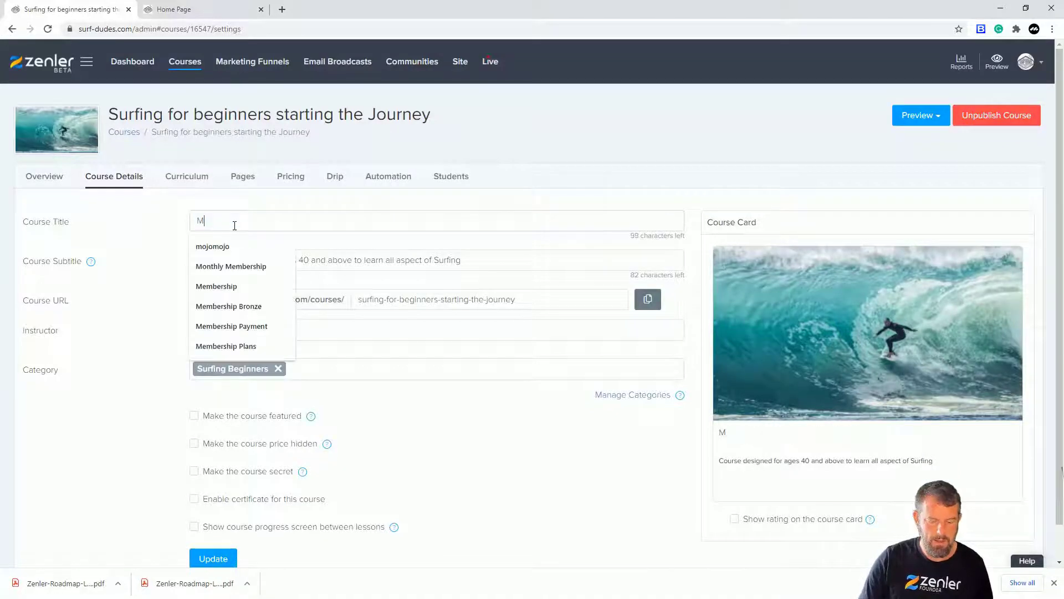
text(embership)
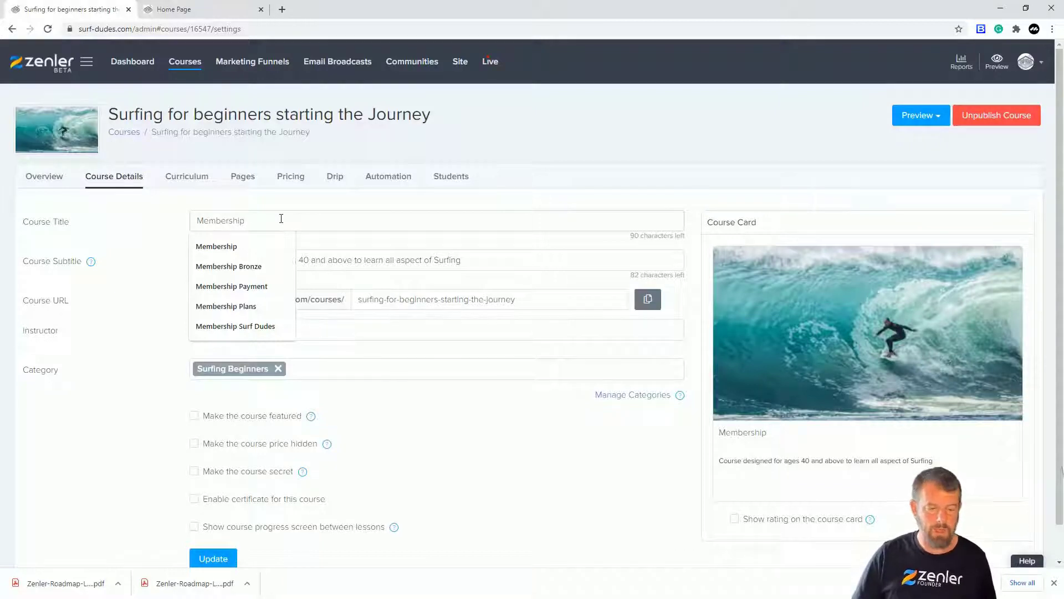
text(for S)
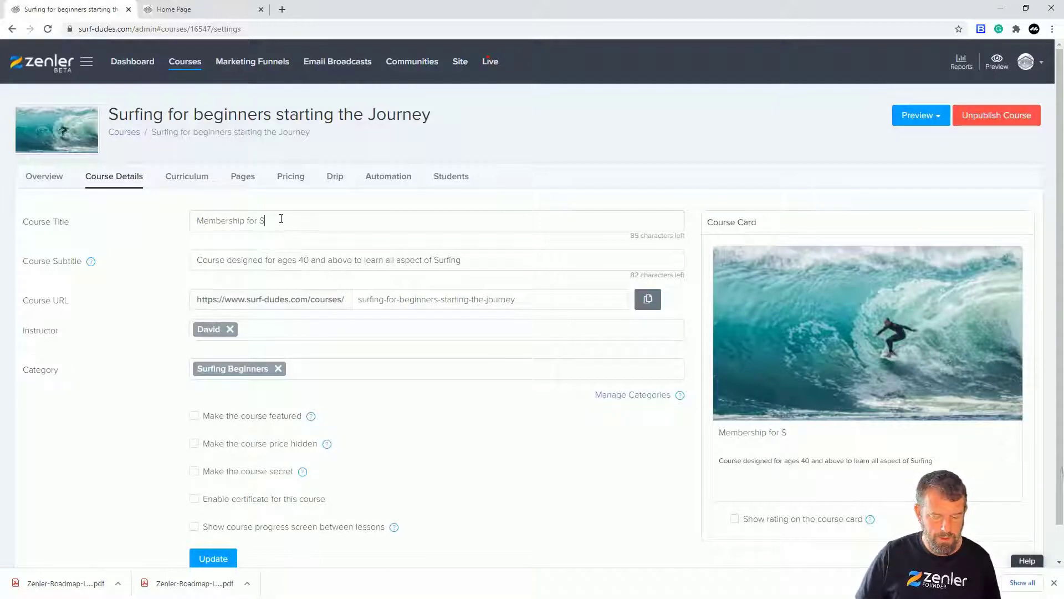
text(urfing)
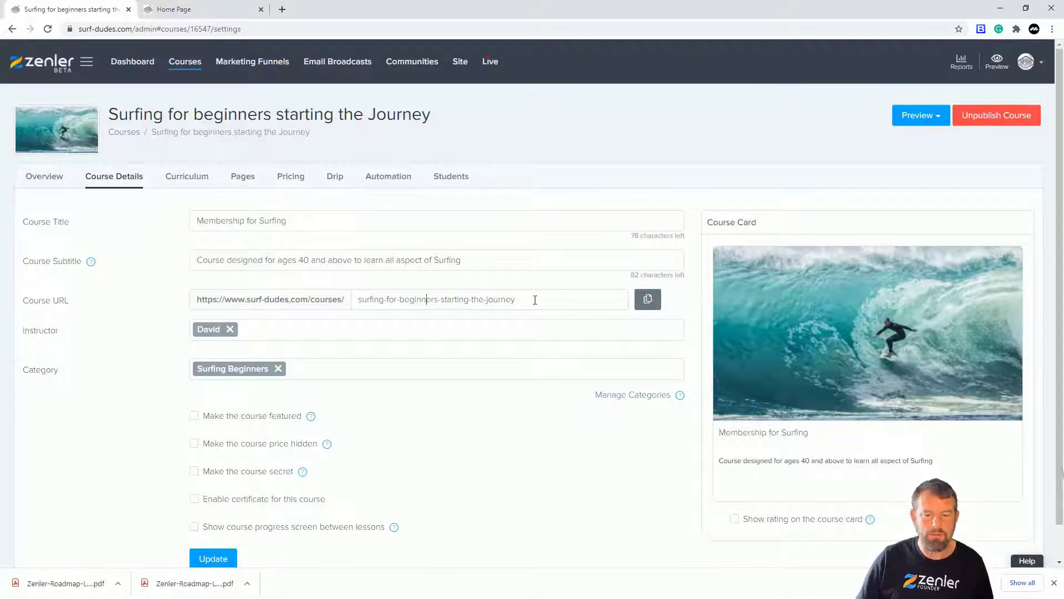
Replace the course URL ending with the copied title "Membership for Surfing" and update the course.
drag(535, 299, 345, 298)
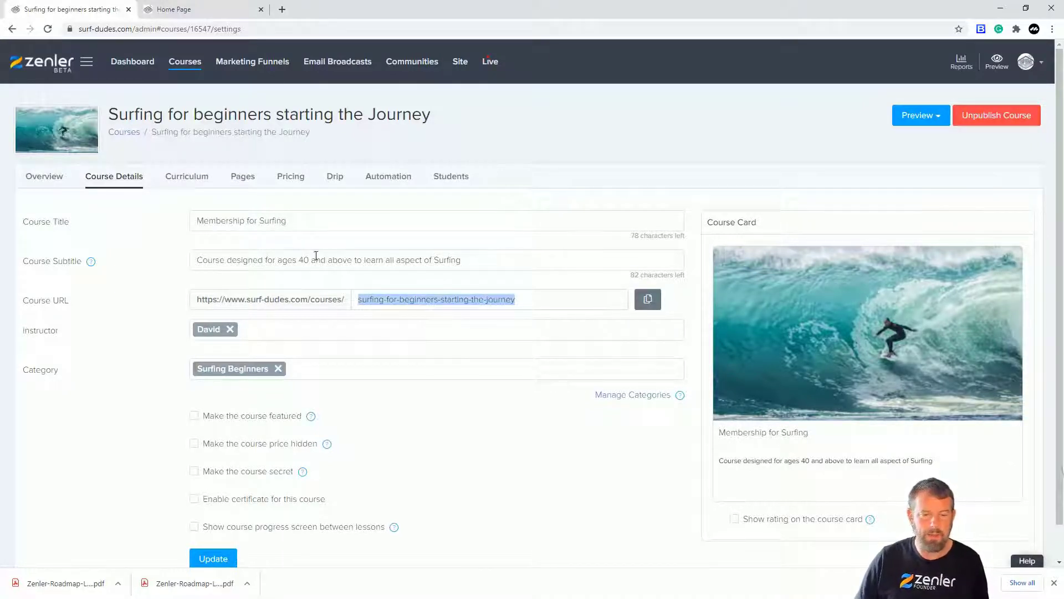
drag(290, 221, 191, 222)
key(ctrl+c)
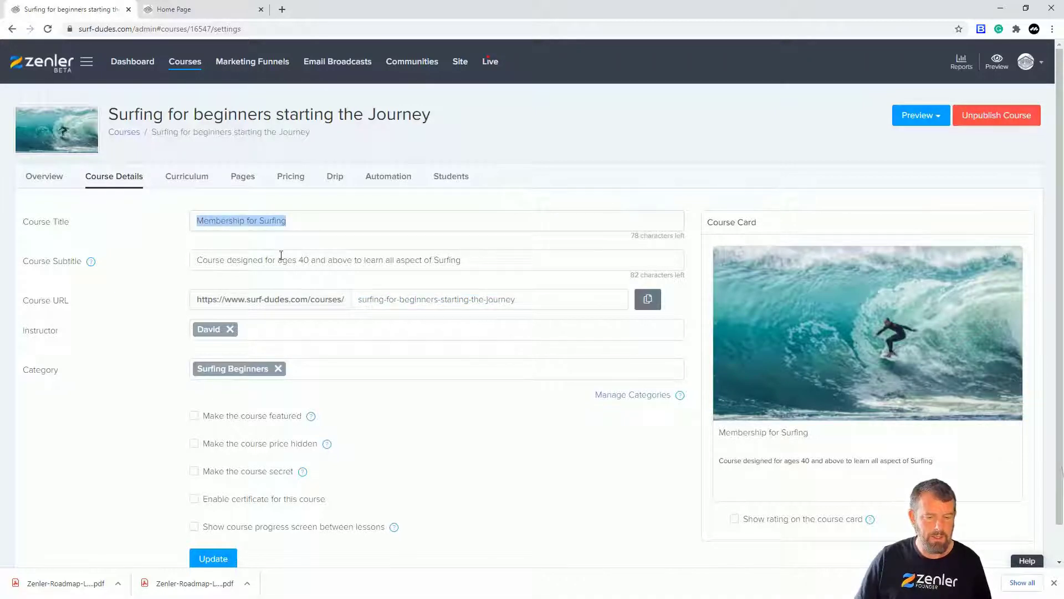
drag(534, 294, 335, 302)
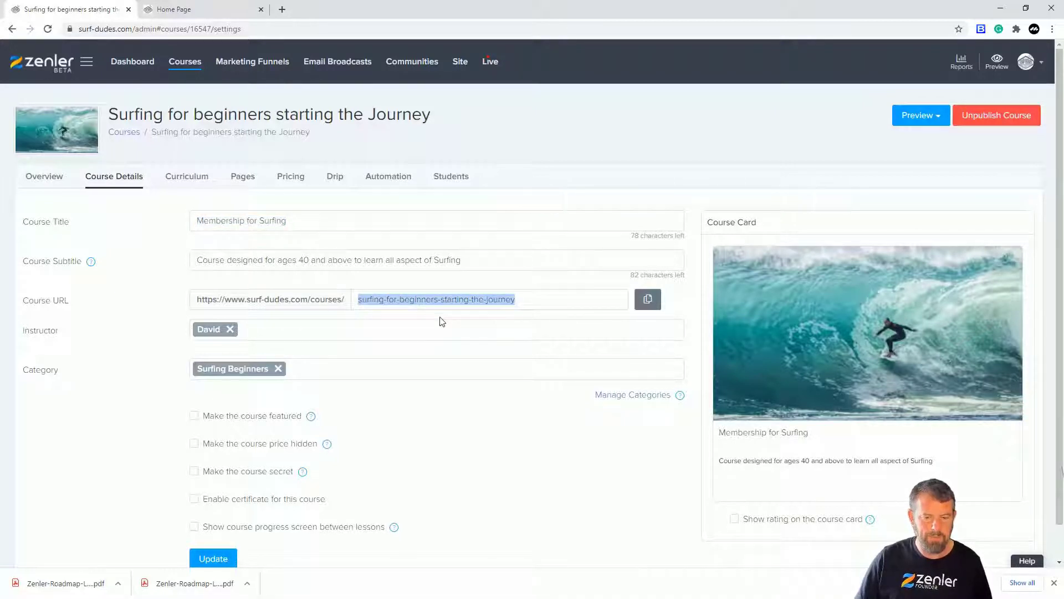
key(ctrl+v)
scroll(432, 408, down, 1)
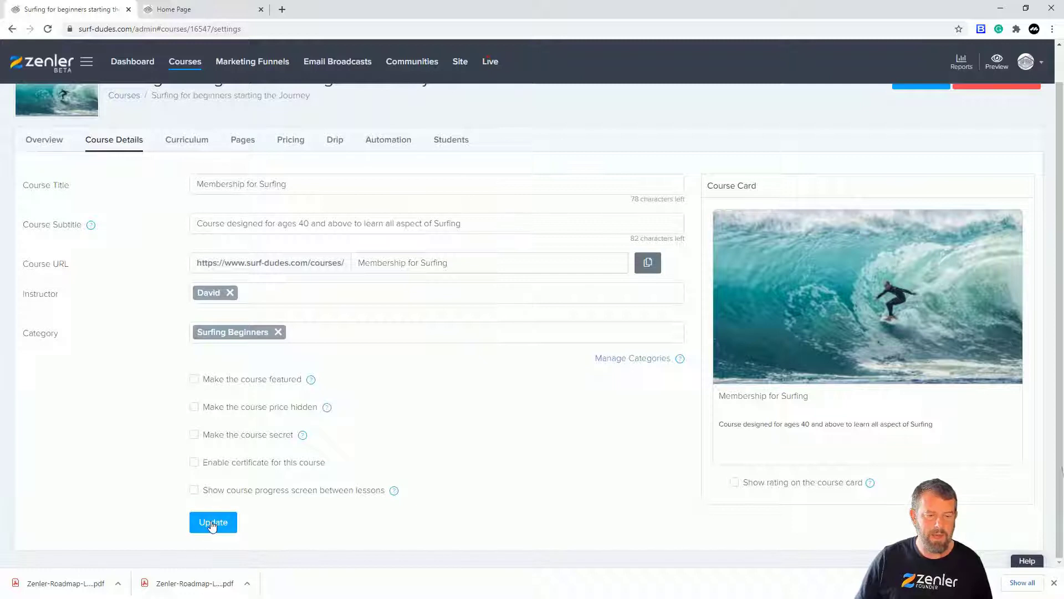
click(213, 523)
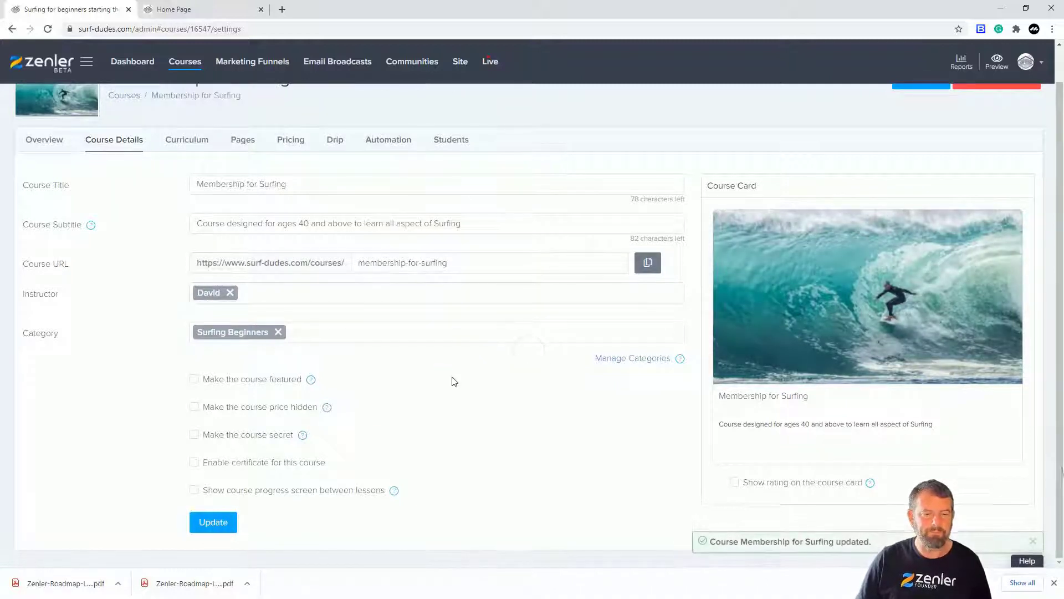
Remove the "Surfing Beginners" category from the course.
click(278, 332)
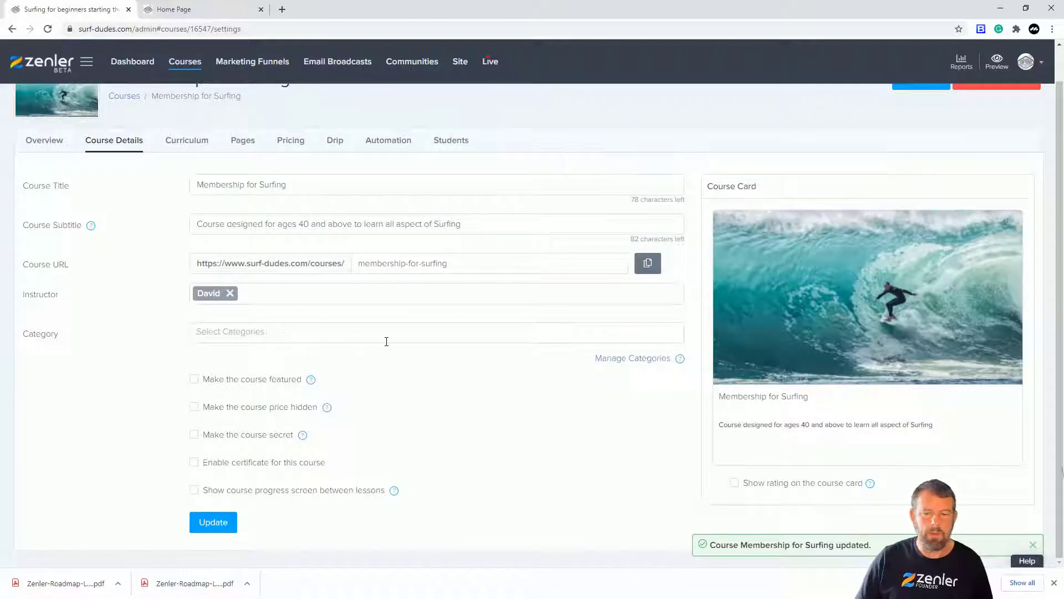
drag(358, 263, 488, 264)
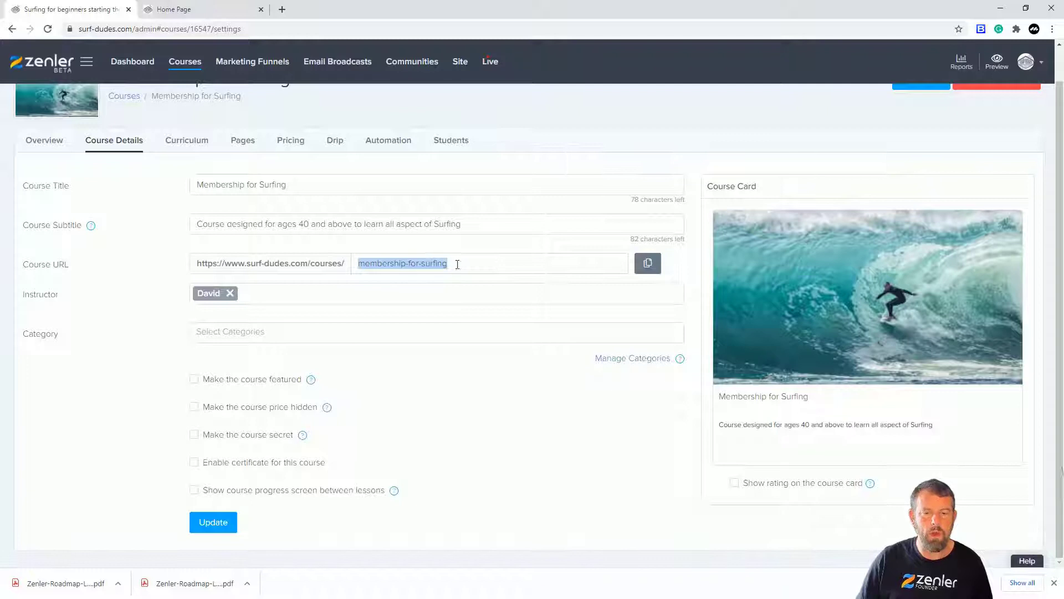
click(468, 383)
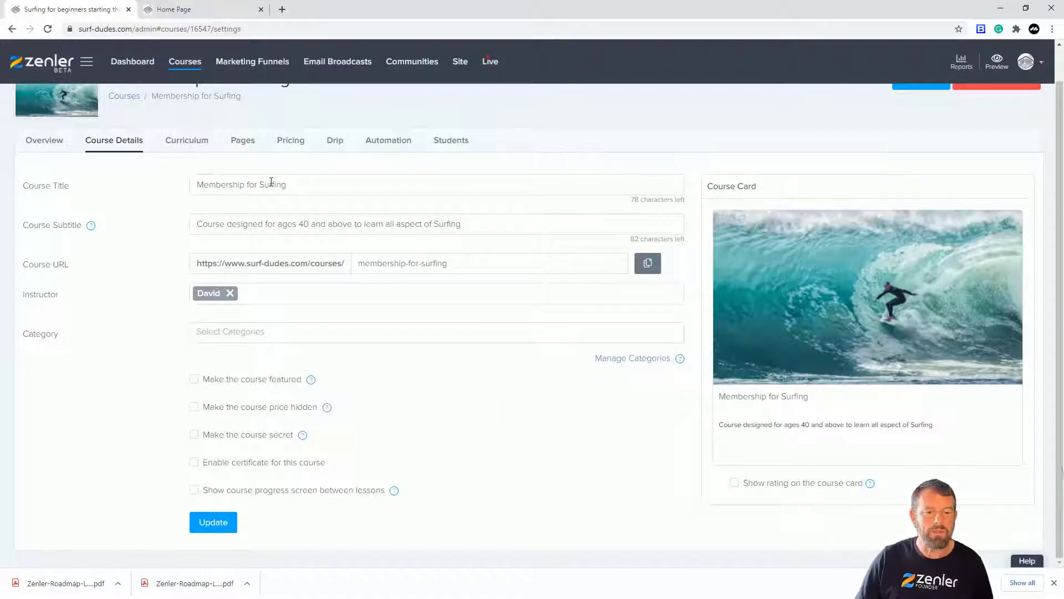
Examine the lessons inside the Bronze, Silver and Gold Package sections of the course curriculum, collapsing each section when finished.
click(187, 140)
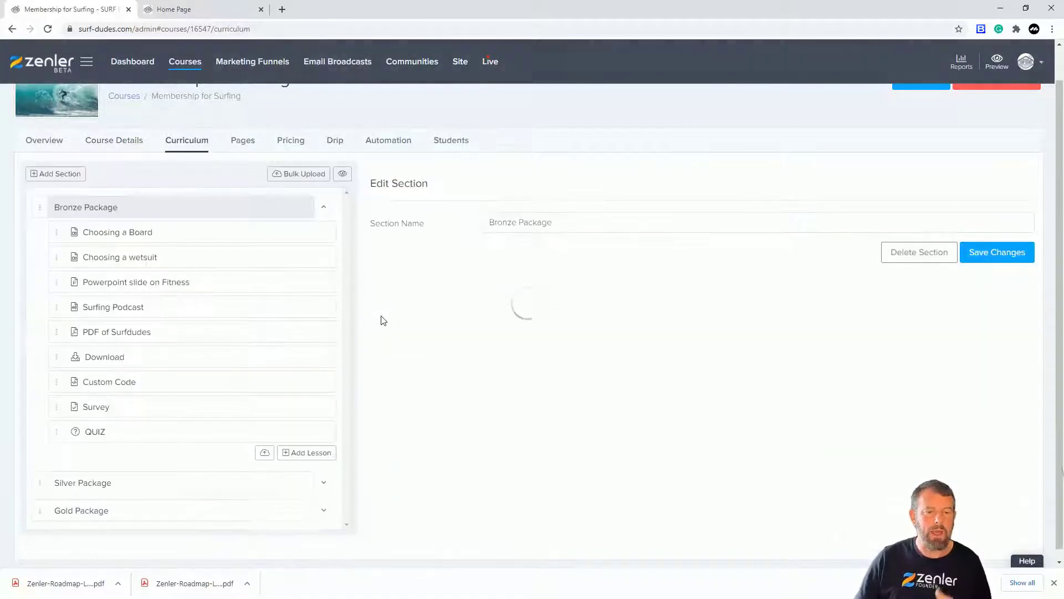
click(324, 207)
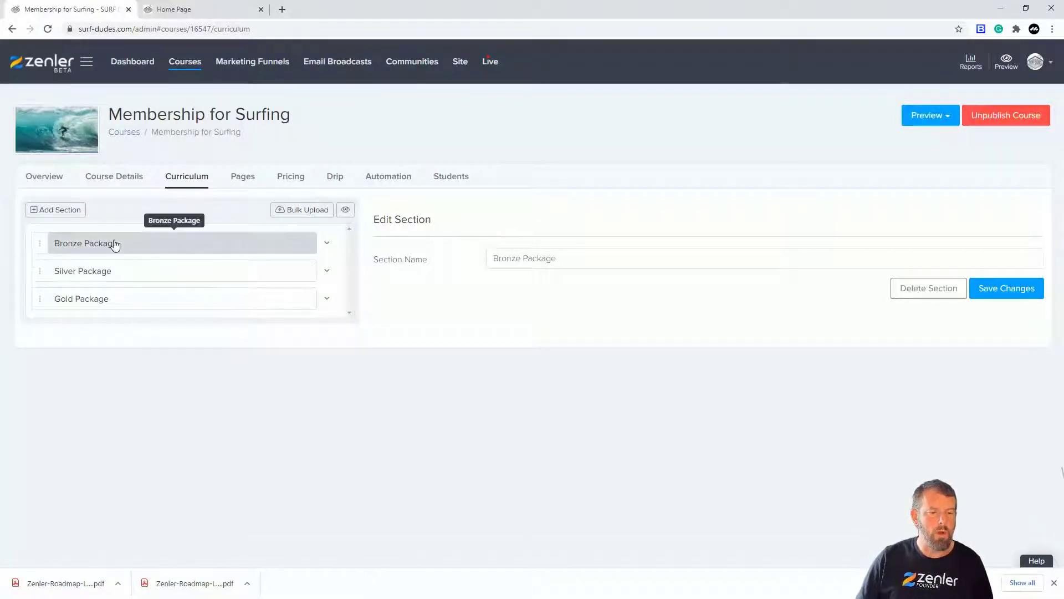
click(327, 300)
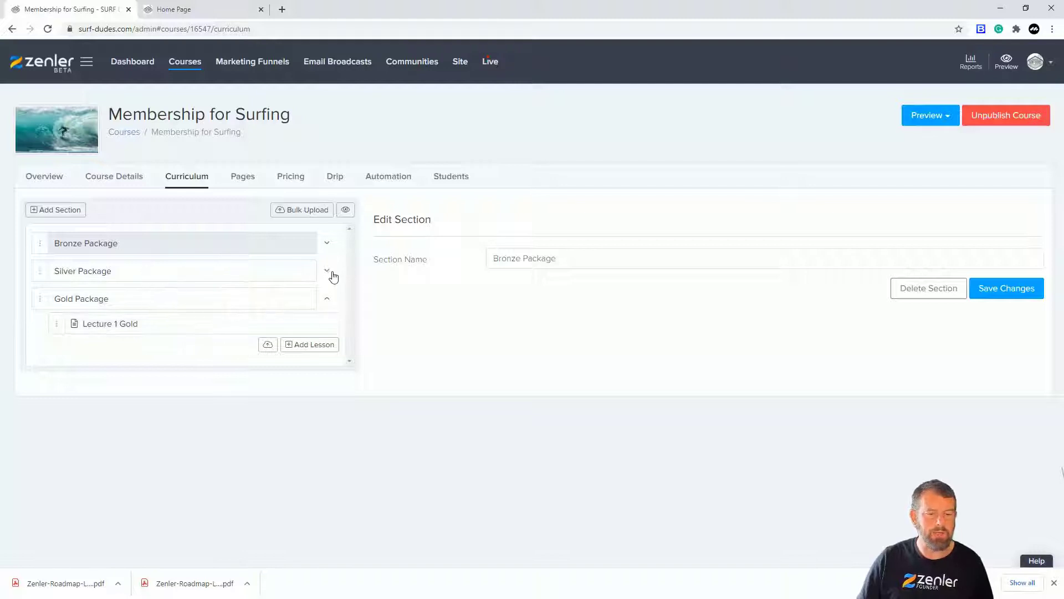
click(328, 272)
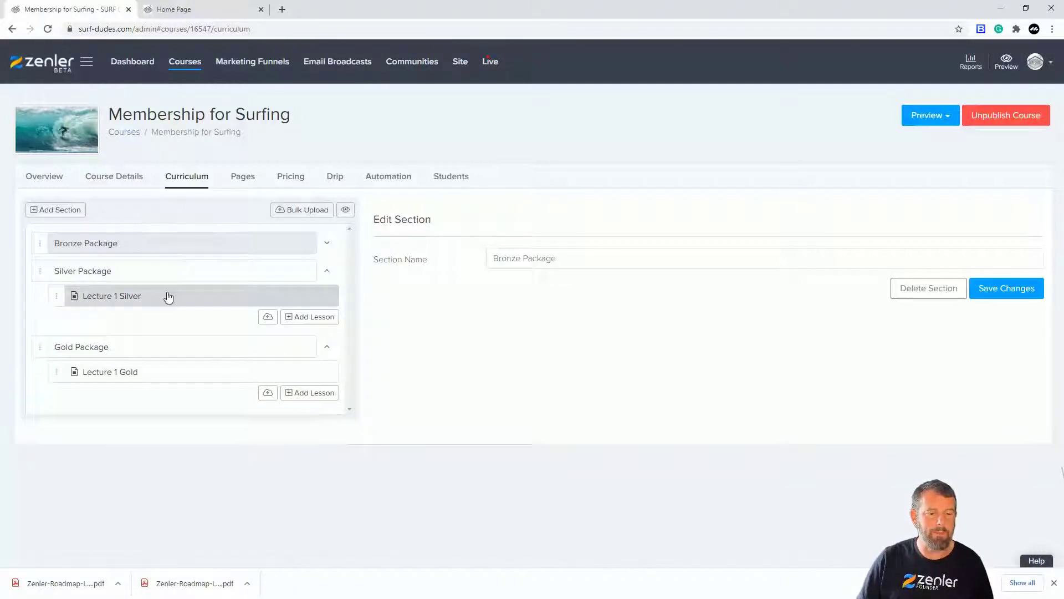
click(329, 245)
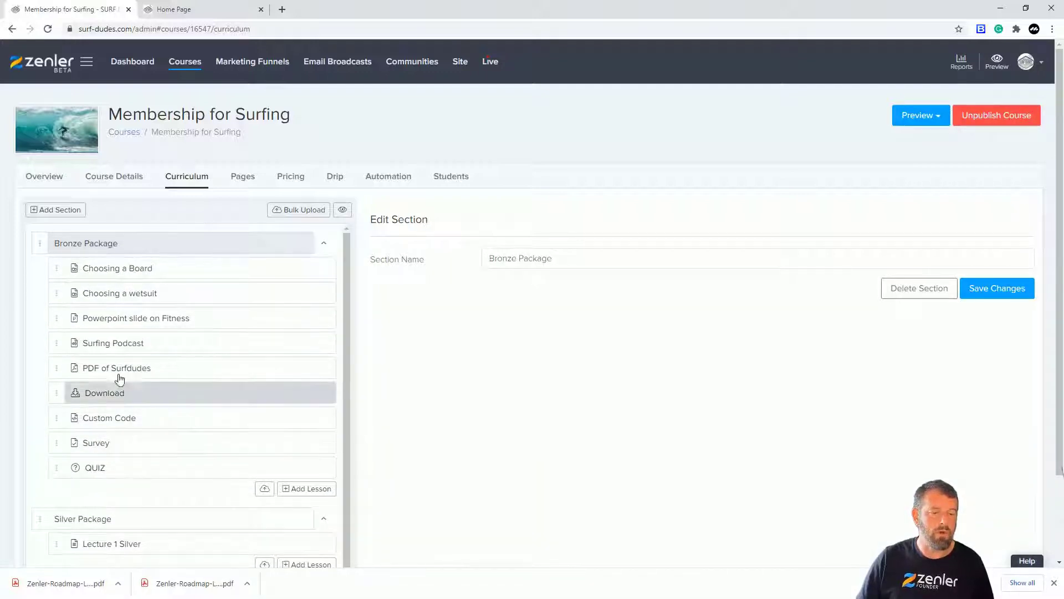
click(325, 246)
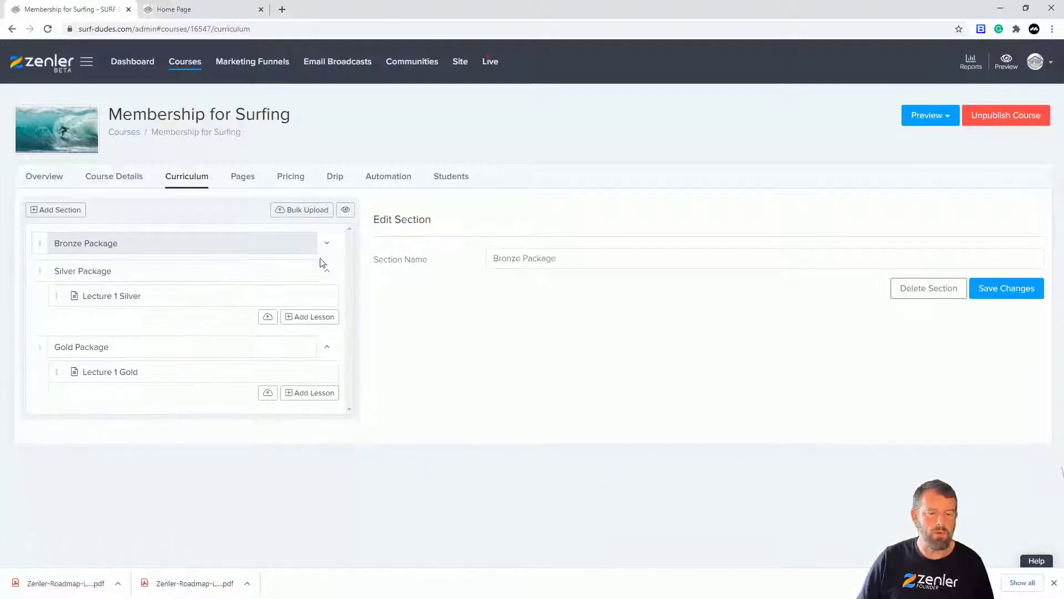
click(328, 271)
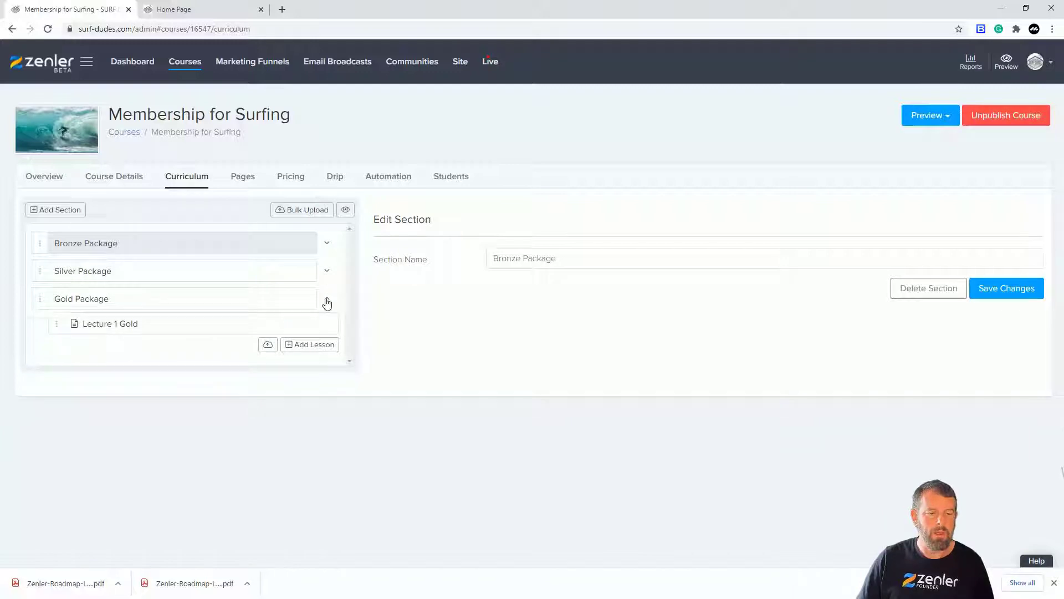
click(327, 303)
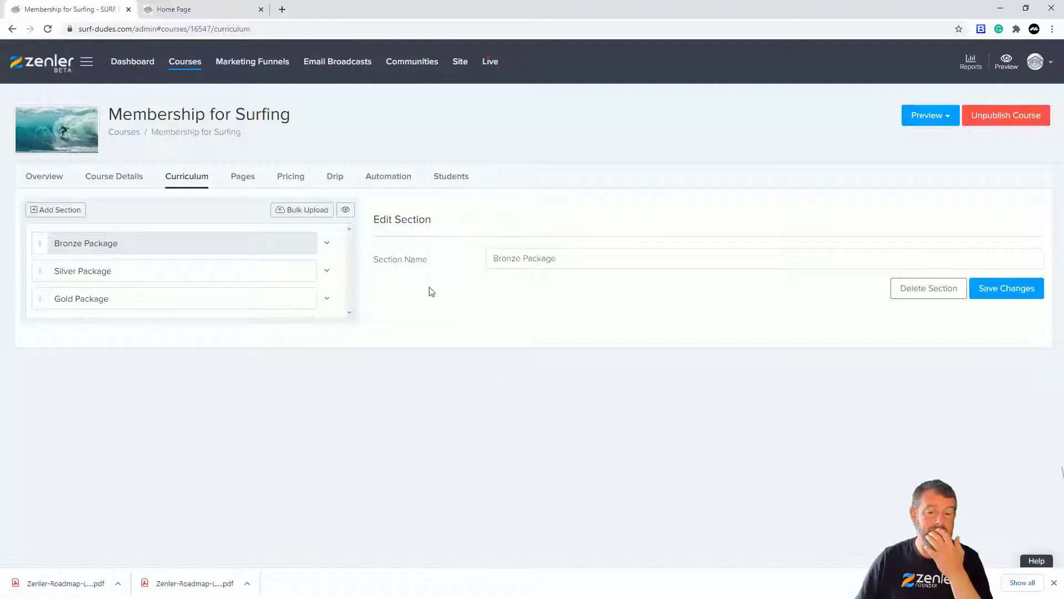
Open the course access page from the course's pages for editing.
click(243, 178)
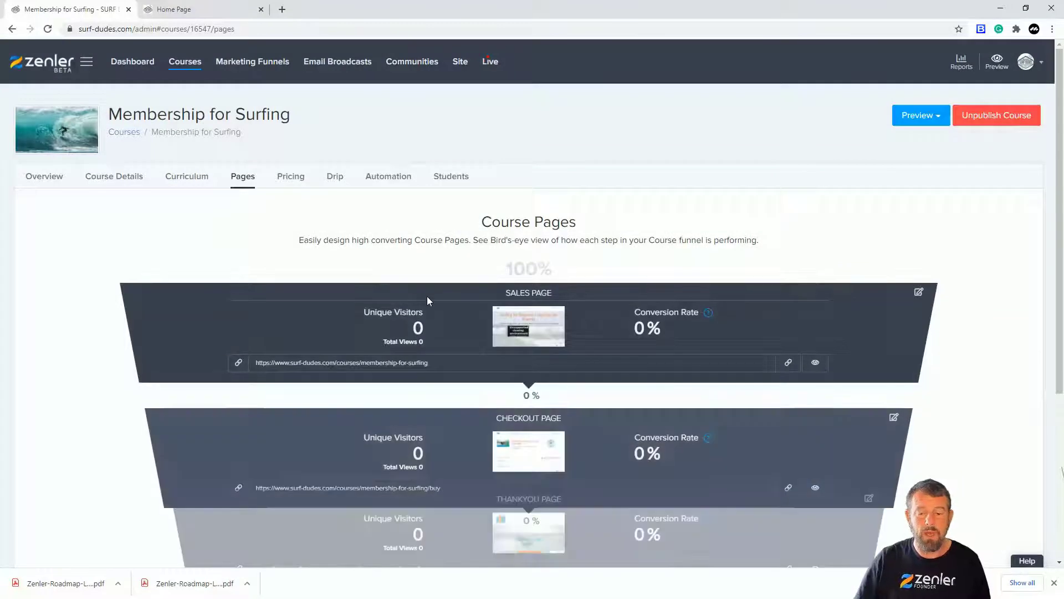
scroll(436, 301, down, 4)
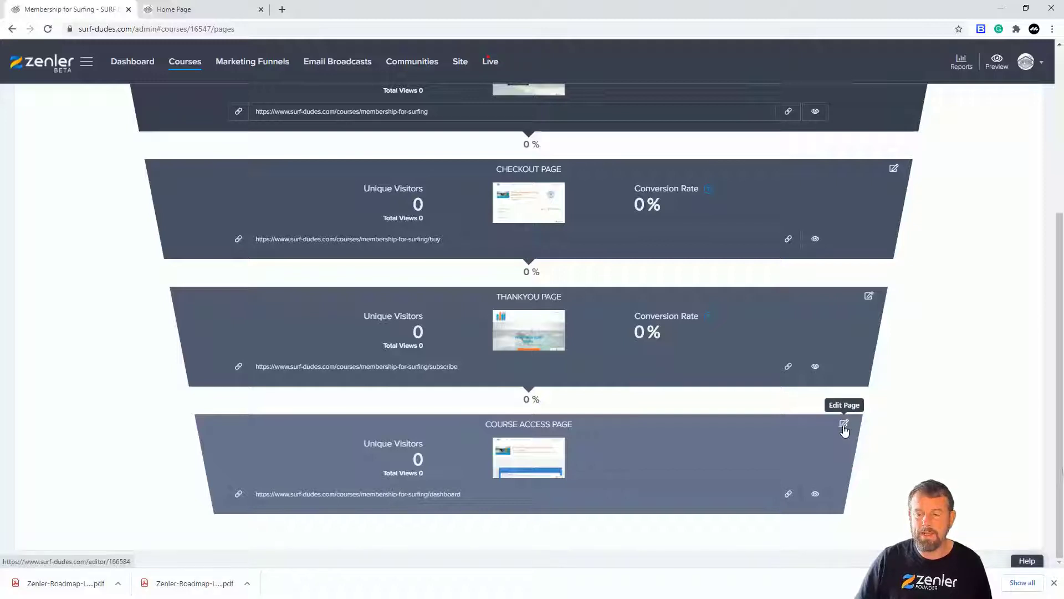
click(844, 424)
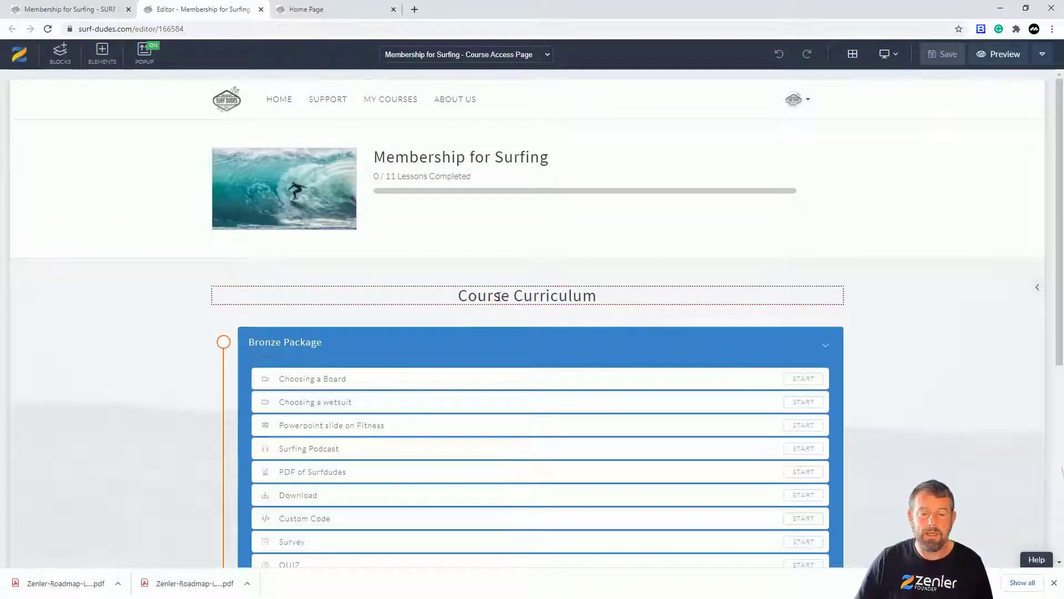
Change the "Course Curriculum" heading to "Your Surfing Membership Plan".
click(485, 299)
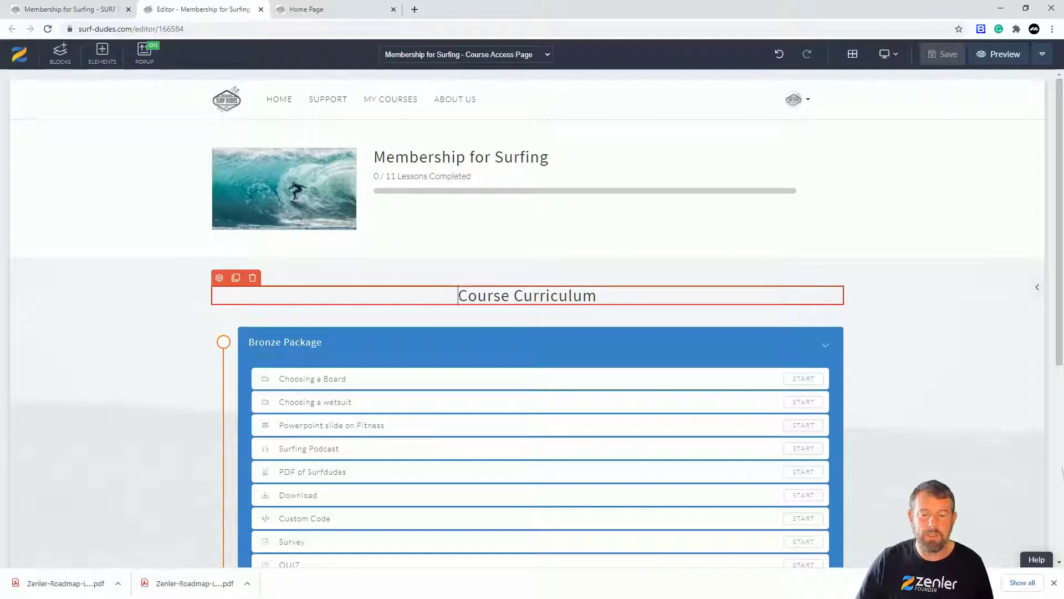
drag(458, 295, 653, 294)
text(Your Surfing membership Plan)
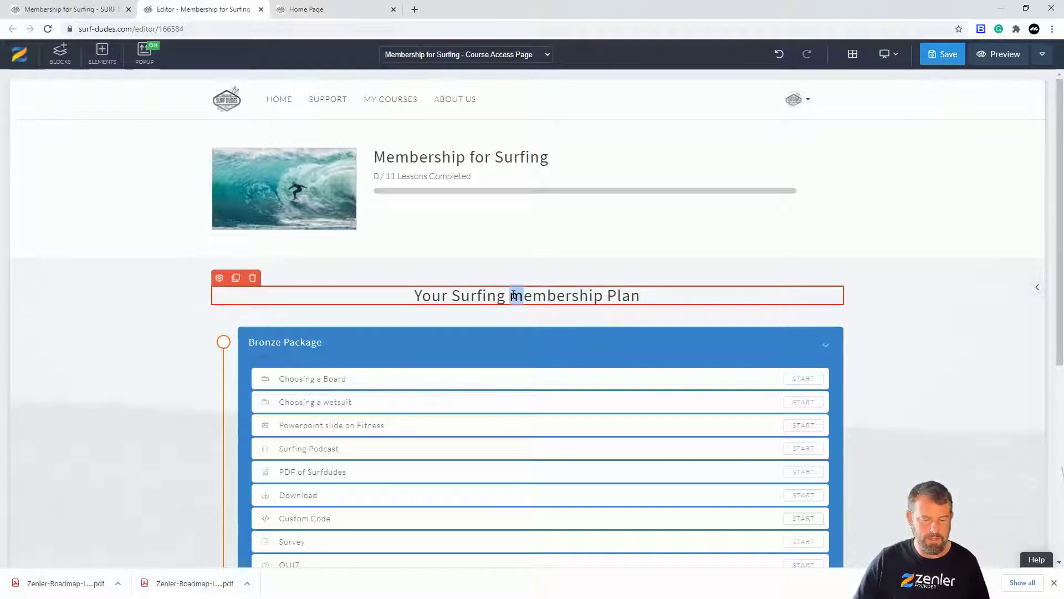
text(M)
Look over the course access page's layout, from the course header down through the Bronze, Silver and Gold packages.
mouse_move(526, 257)
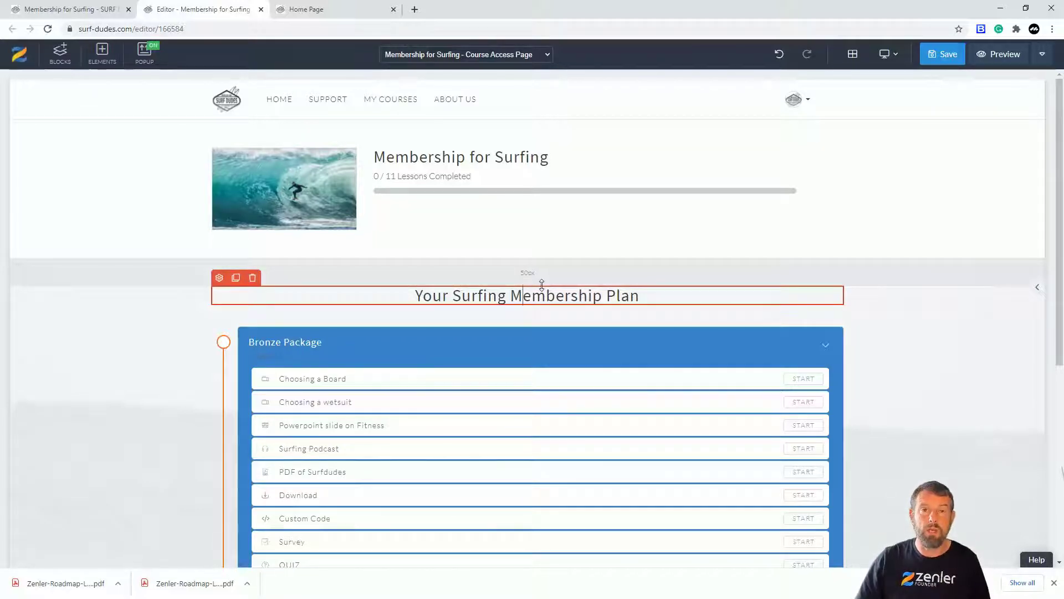
scroll(532, 283, down, 3)
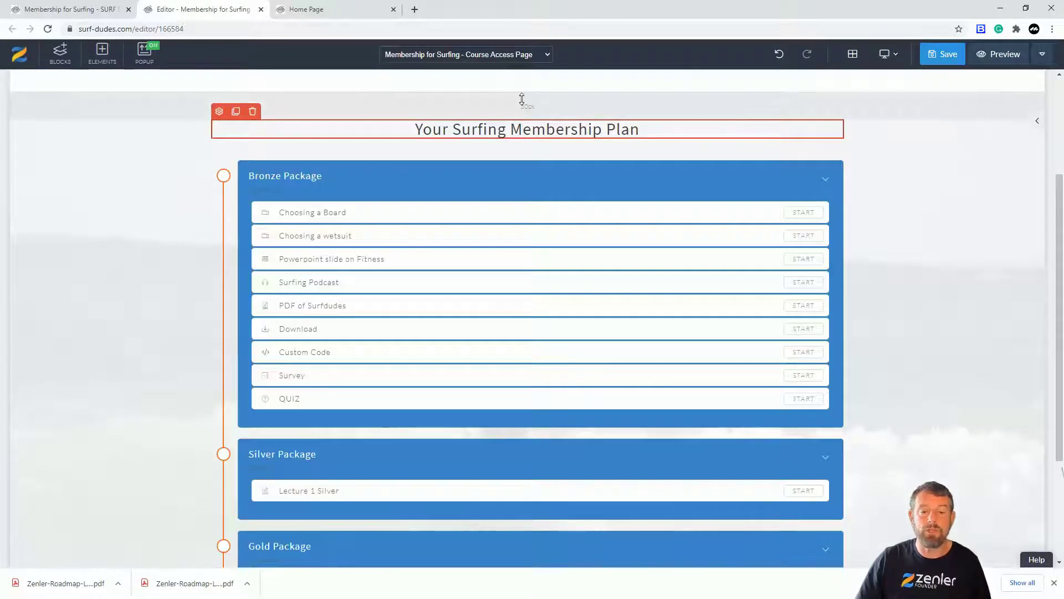
scroll(522, 99, up, 2)
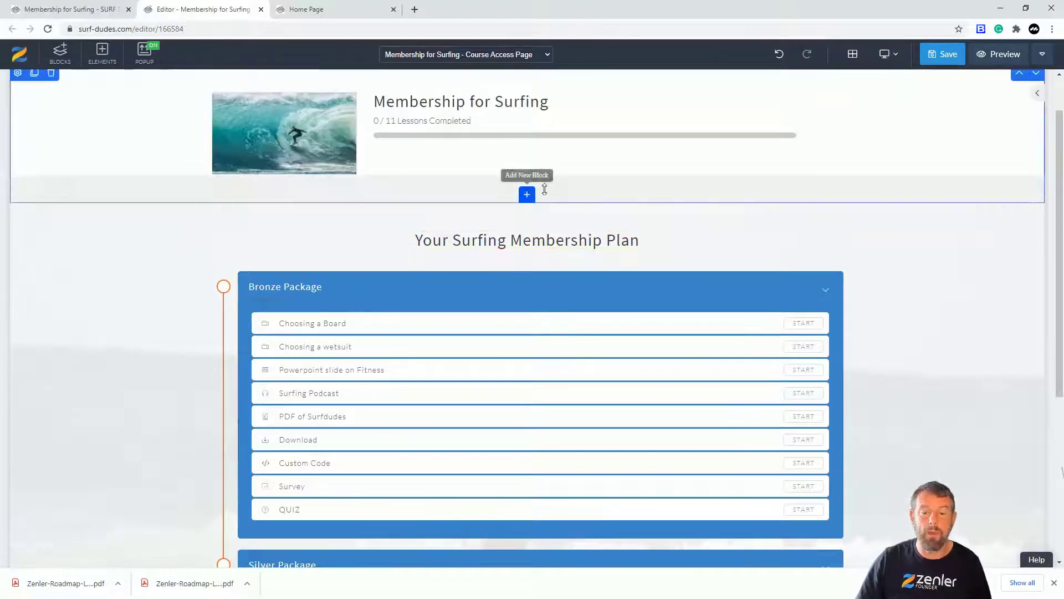
scroll(505, 239, down, 1)
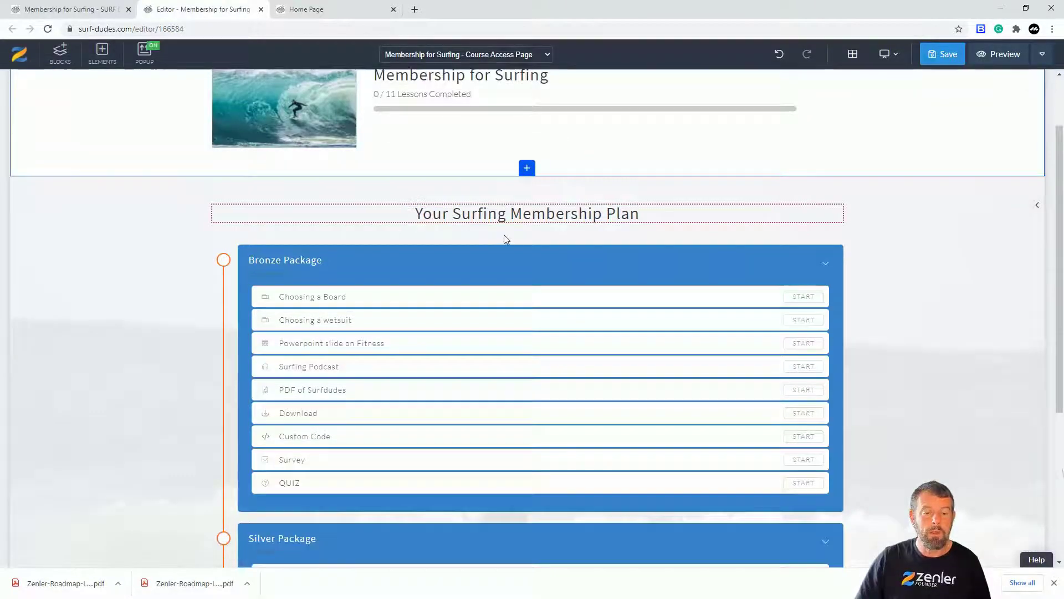
scroll(505, 239, down, 2)
scroll(333, 244, down, 3)
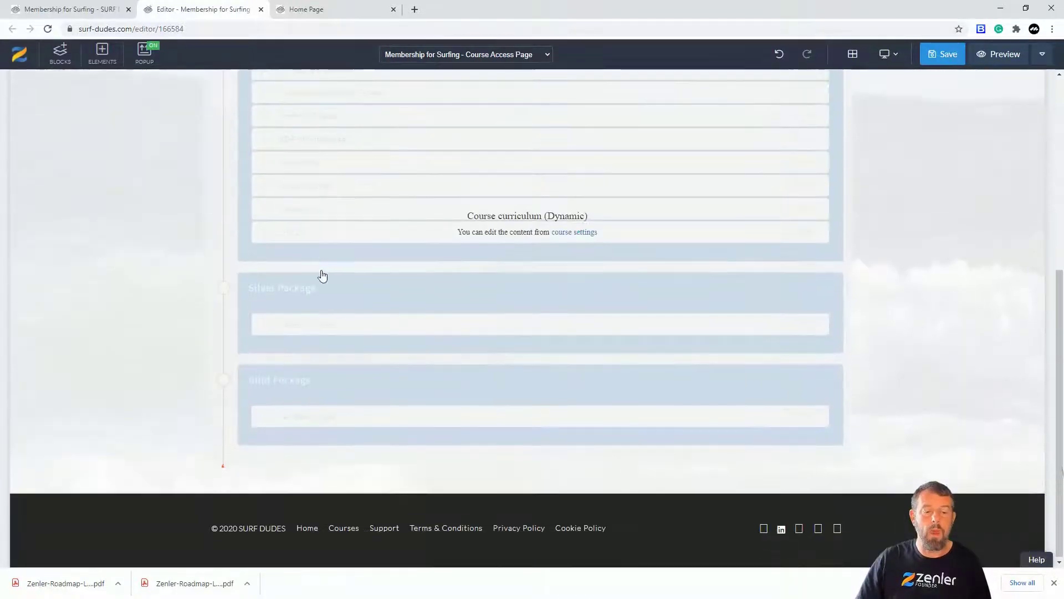
scroll(323, 151, up, 2)
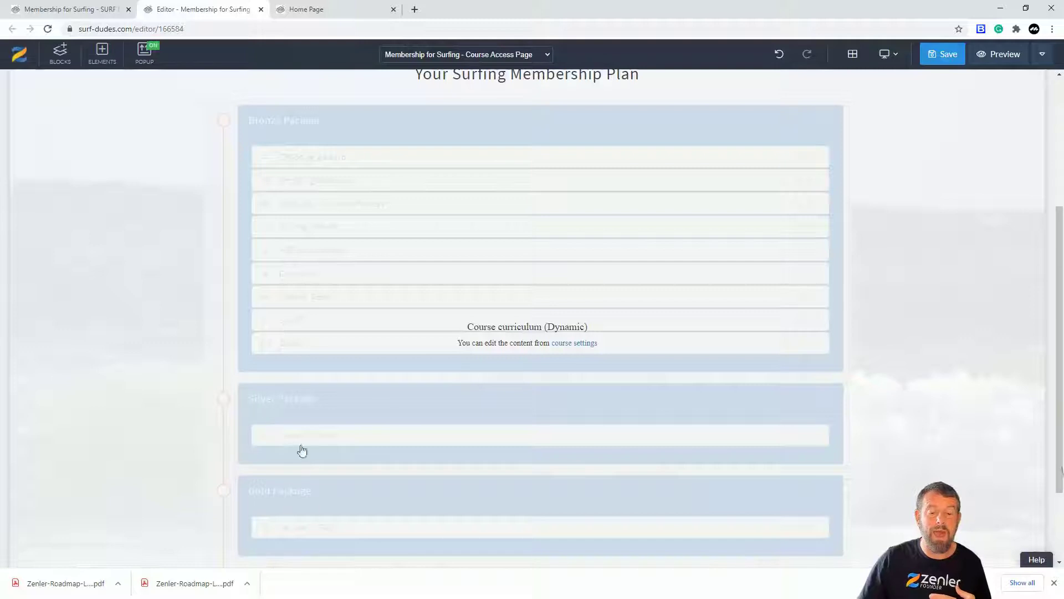
Check the rest of the course access page down to its footer and save the page.
scroll(463, 371, down, 3)
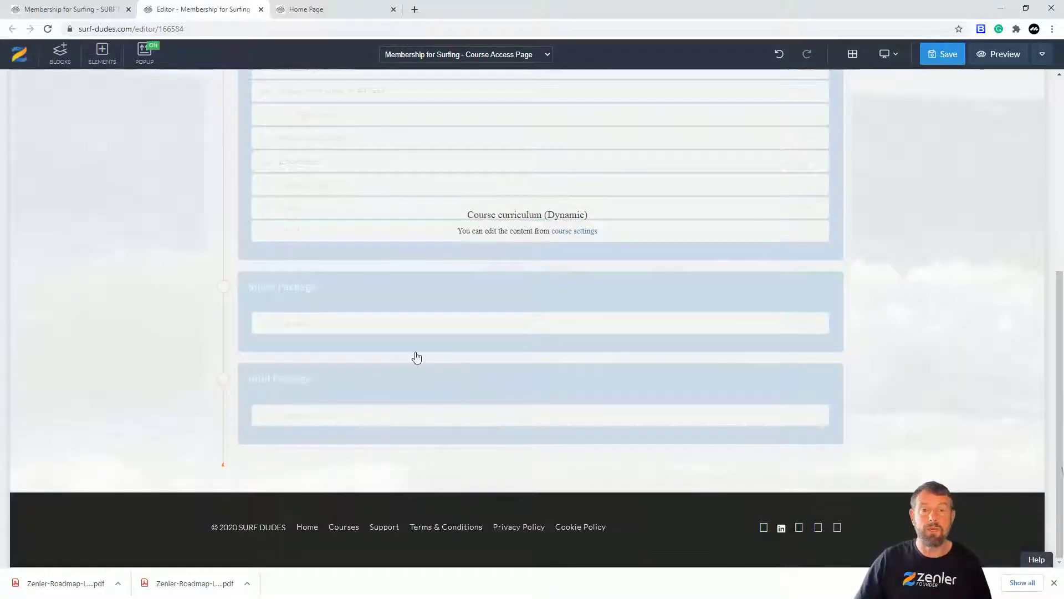
mouse_move(546, 475)
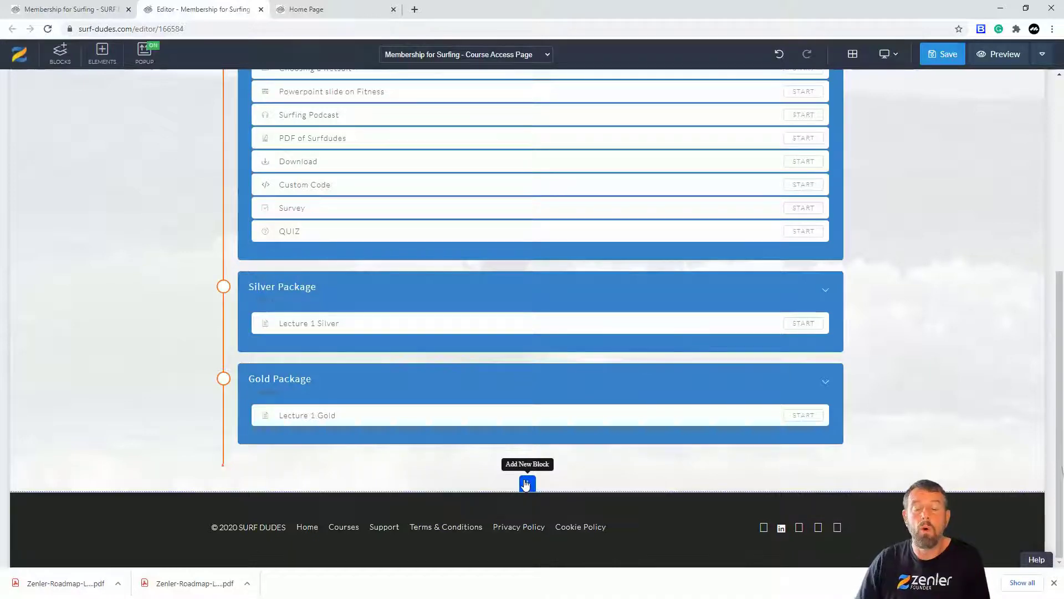
scroll(513, 308, up, 5)
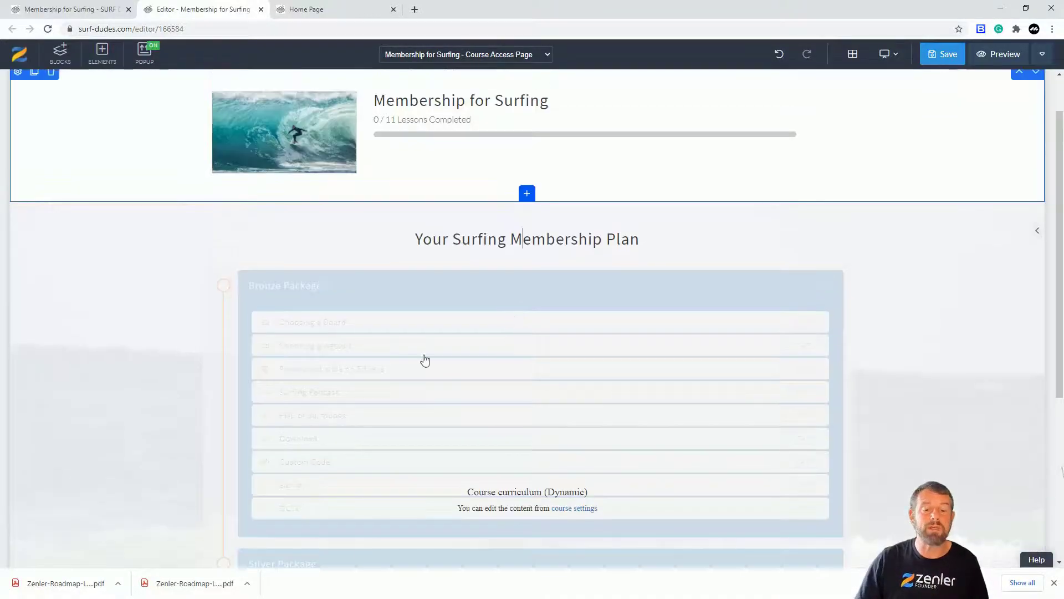
scroll(422, 332, up, 1)
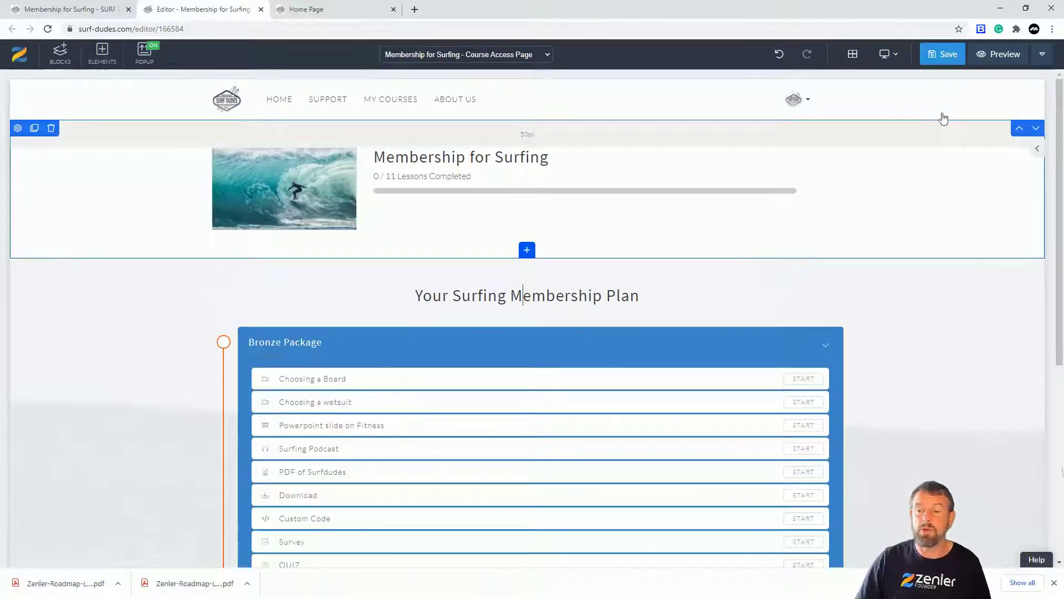
click(943, 54)
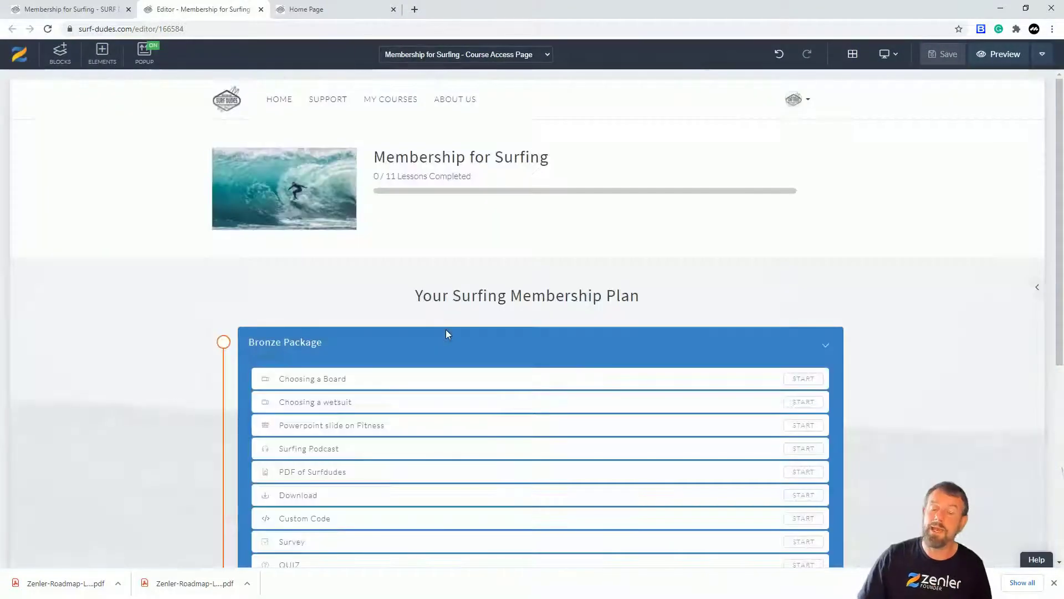
Start a new pricing plan of the Subscription type for the Membership for Surfing course.
click(72, 8)
scroll(305, 166, up, 5)
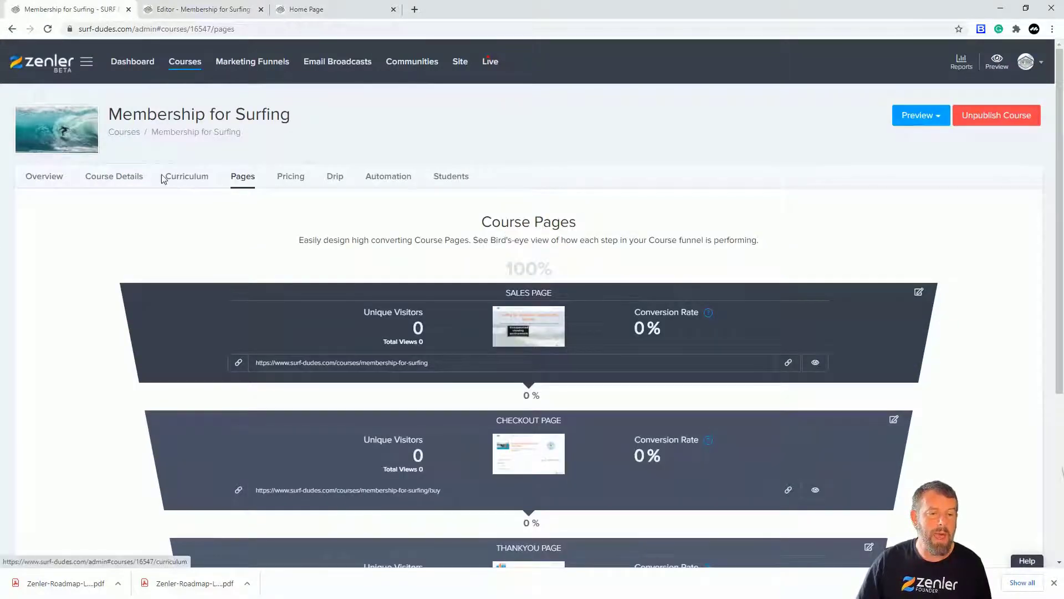
click(296, 177)
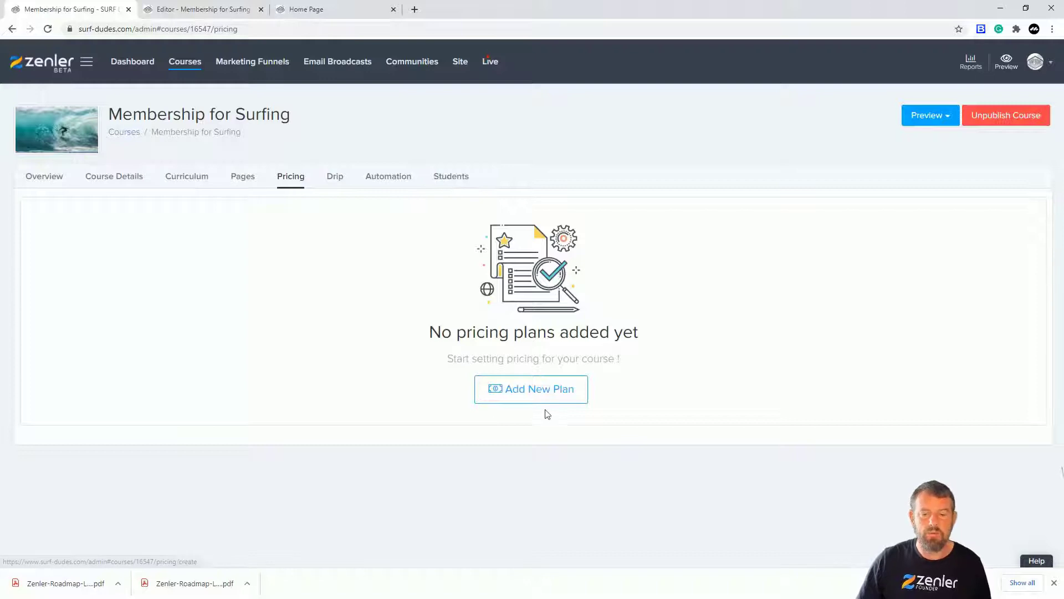
click(519, 390)
scroll(349, 349, down, 1)
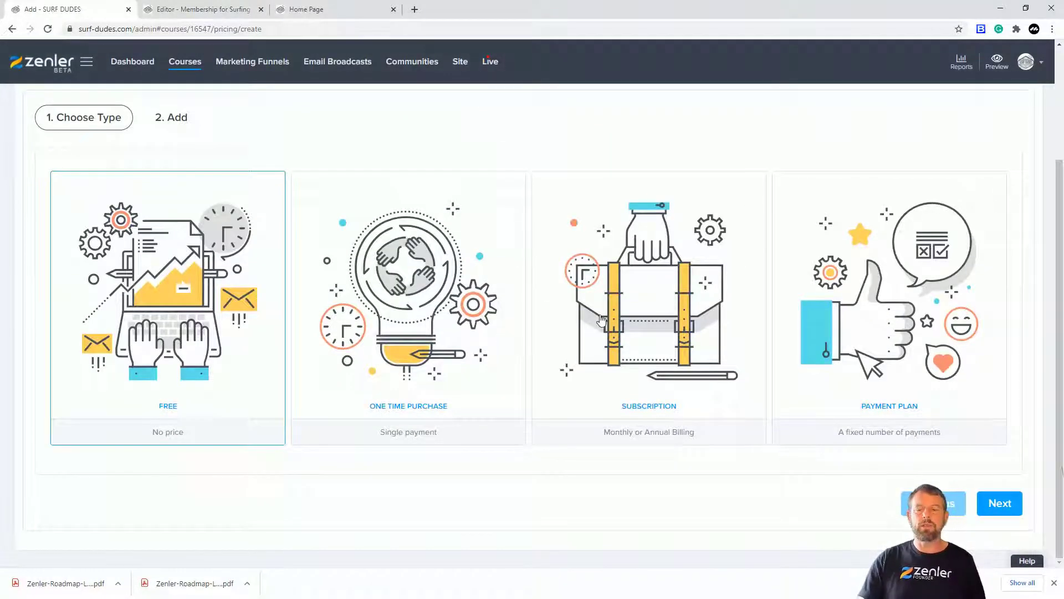
click(643, 304)
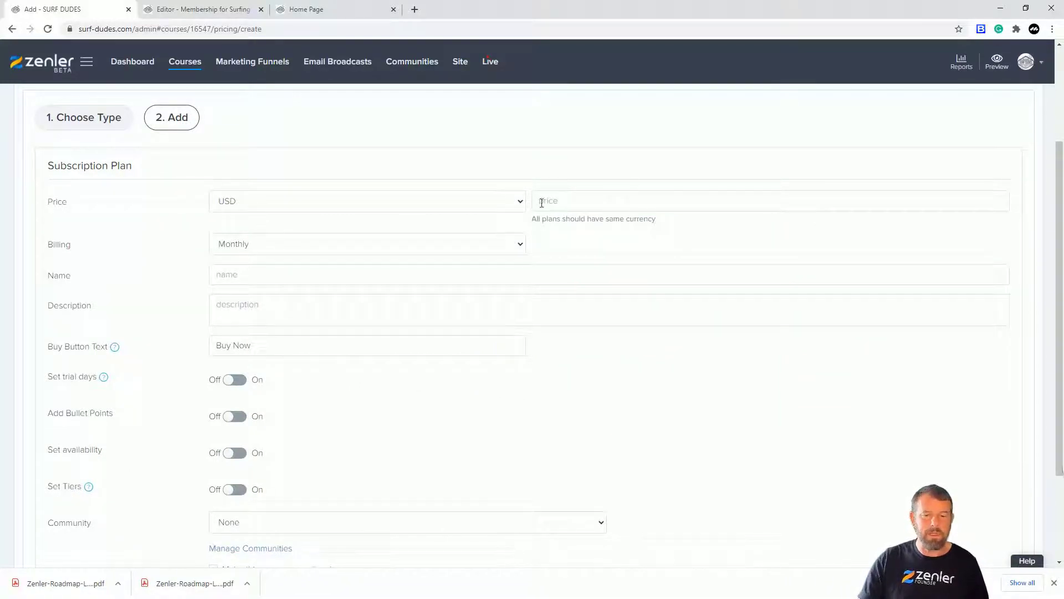
Set the subscription plan's currency to GBP and its price to 10.
click(519, 202)
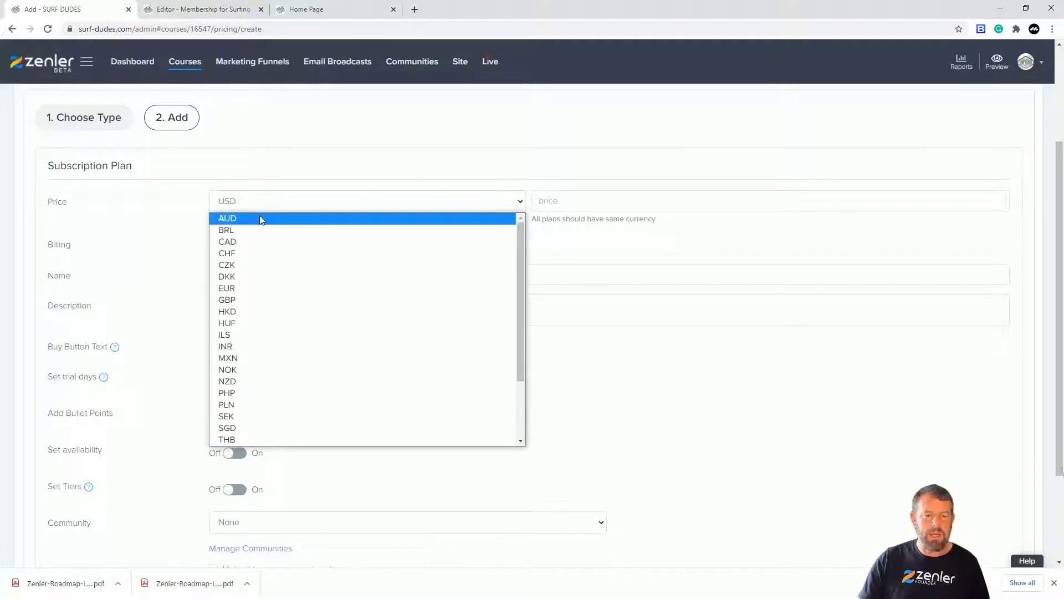
click(240, 299)
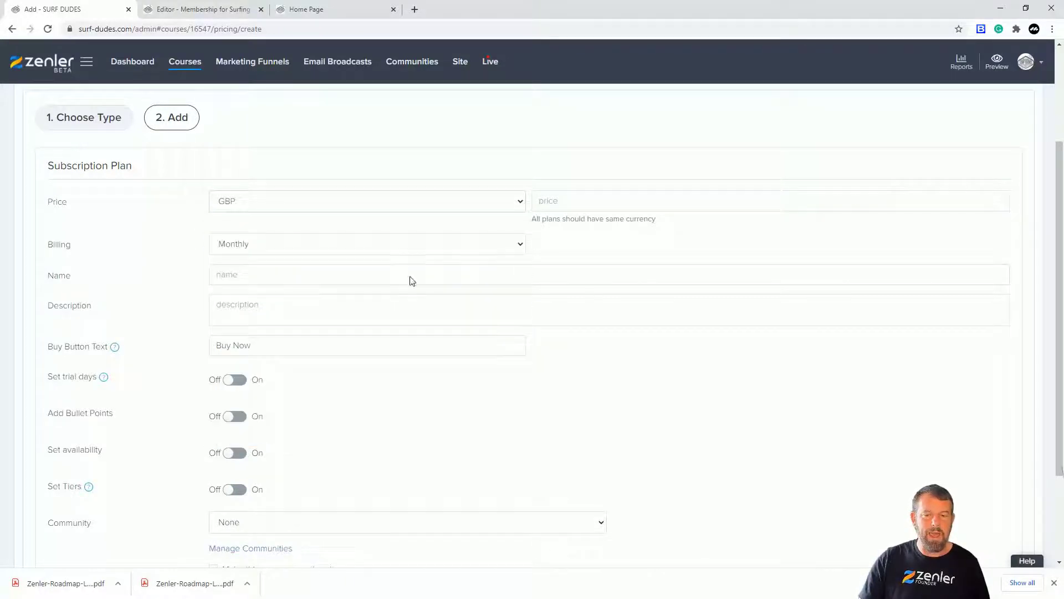
click(553, 200)
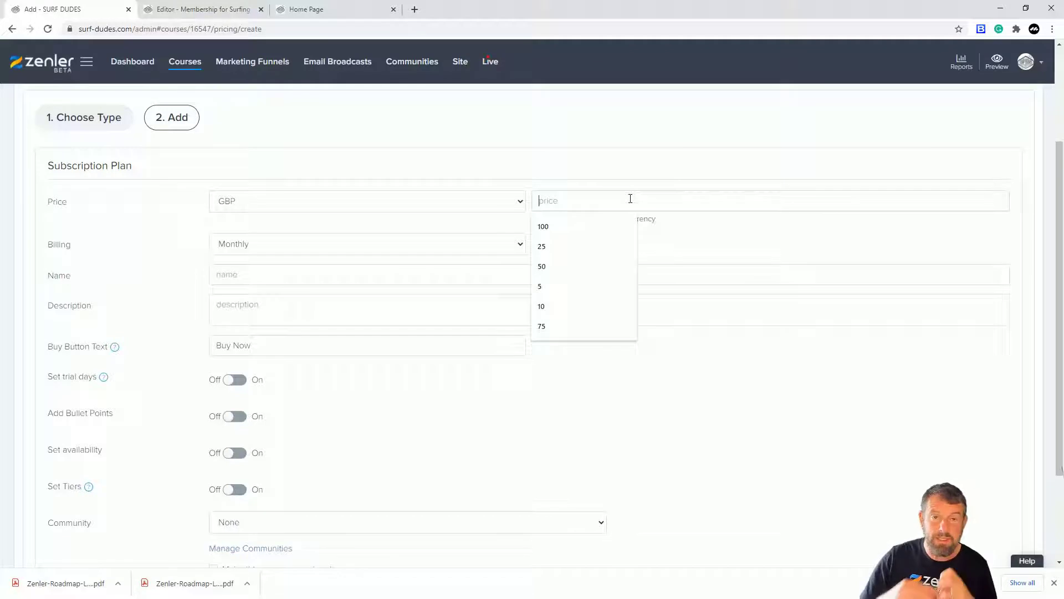
text(10)
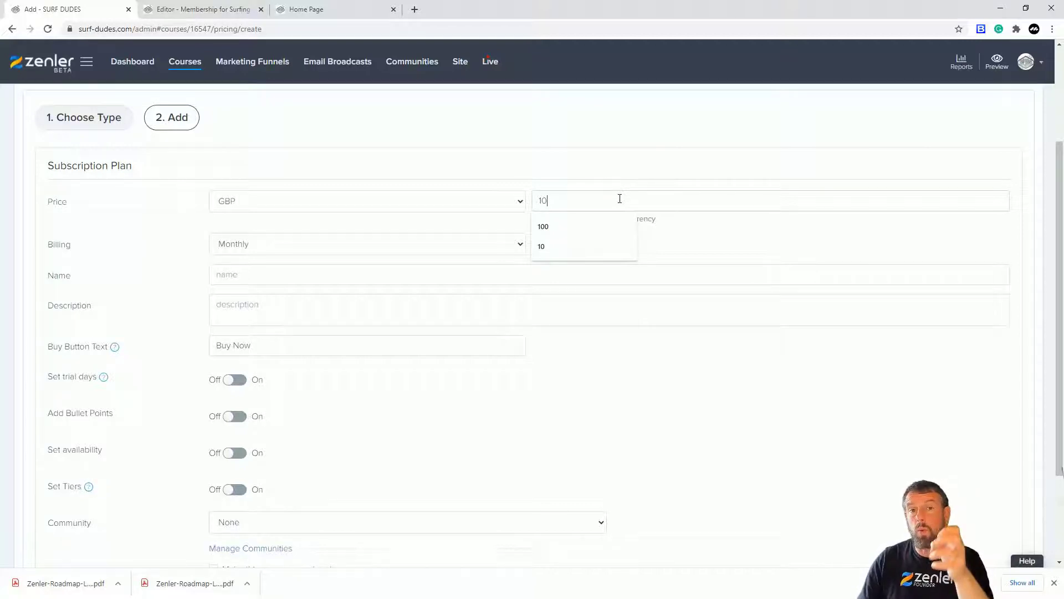
click(639, 386)
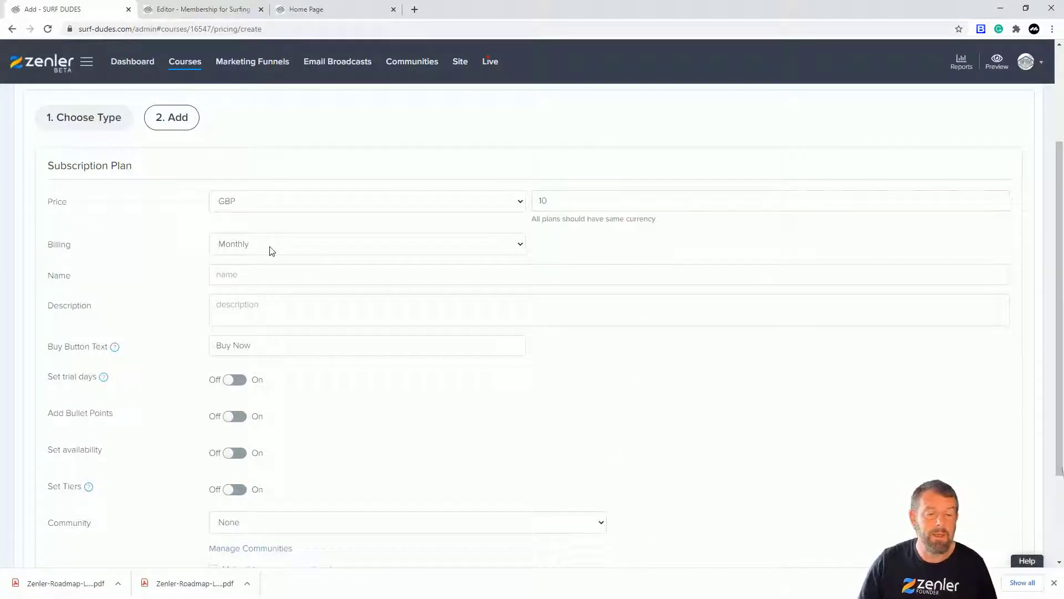
Name the subscription plan "Bronze Level Membership Plan".
click(252, 273)
text(Bronze Level Membership Plan)
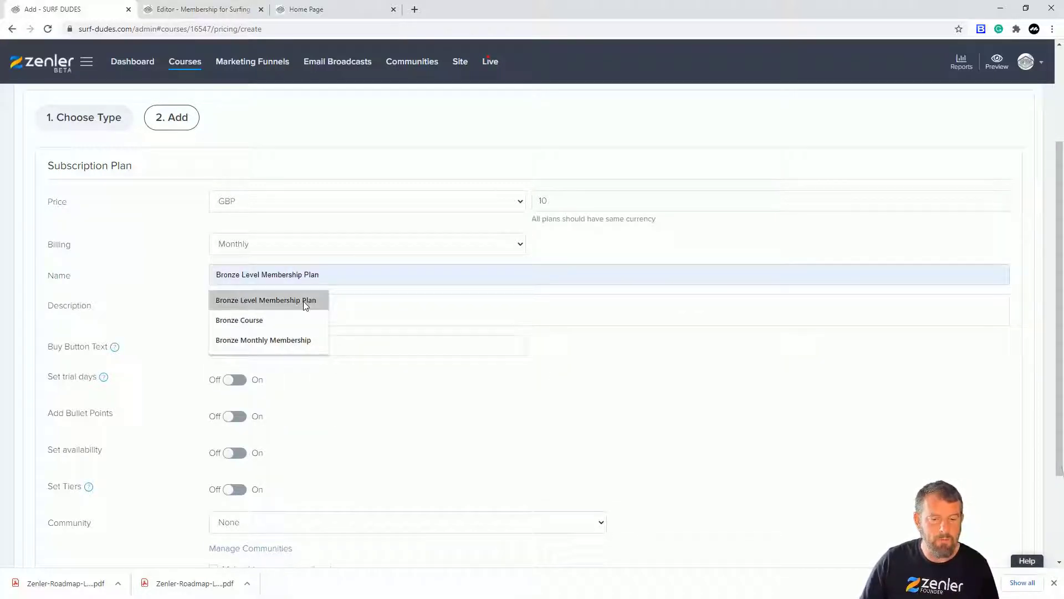
click(305, 306)
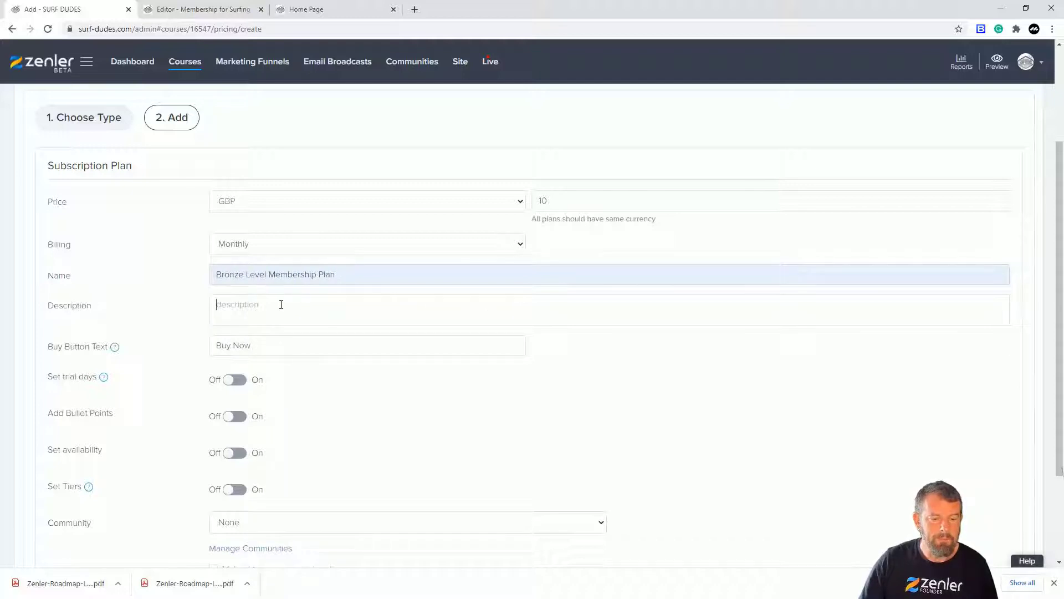
Enter the plan description "This is the basic plan to start your surfing journey", correcting the capitalisation of its first word.
text(THis is the basic plan to start y)
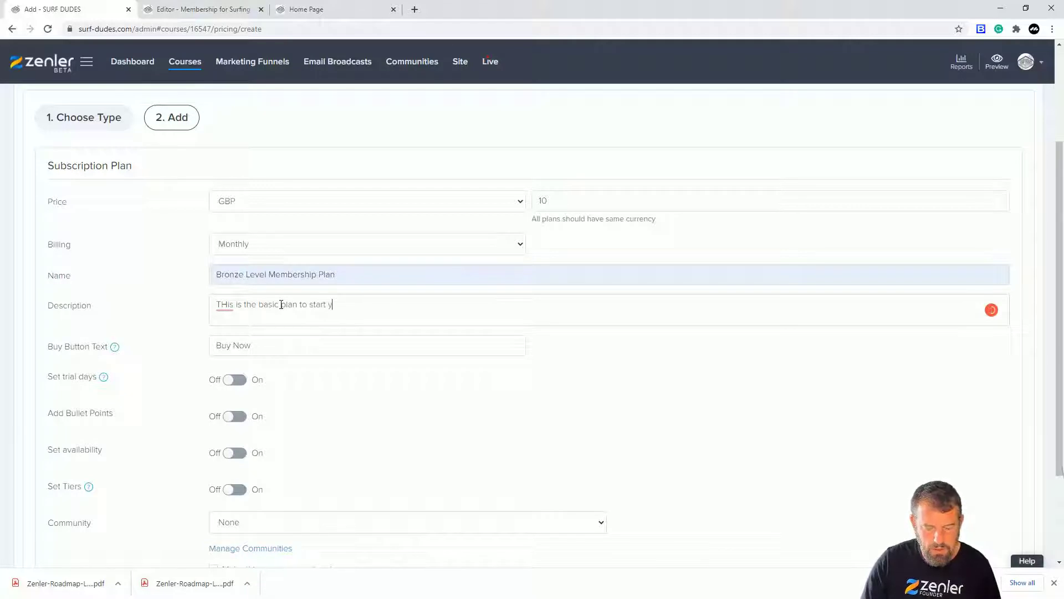
text(our surfing)
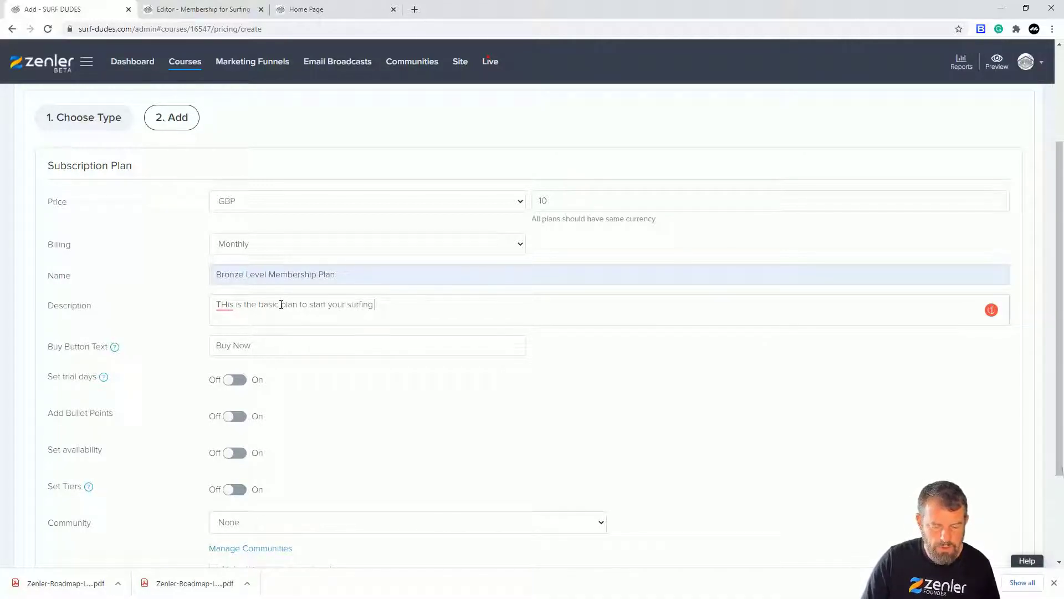
text( journey)
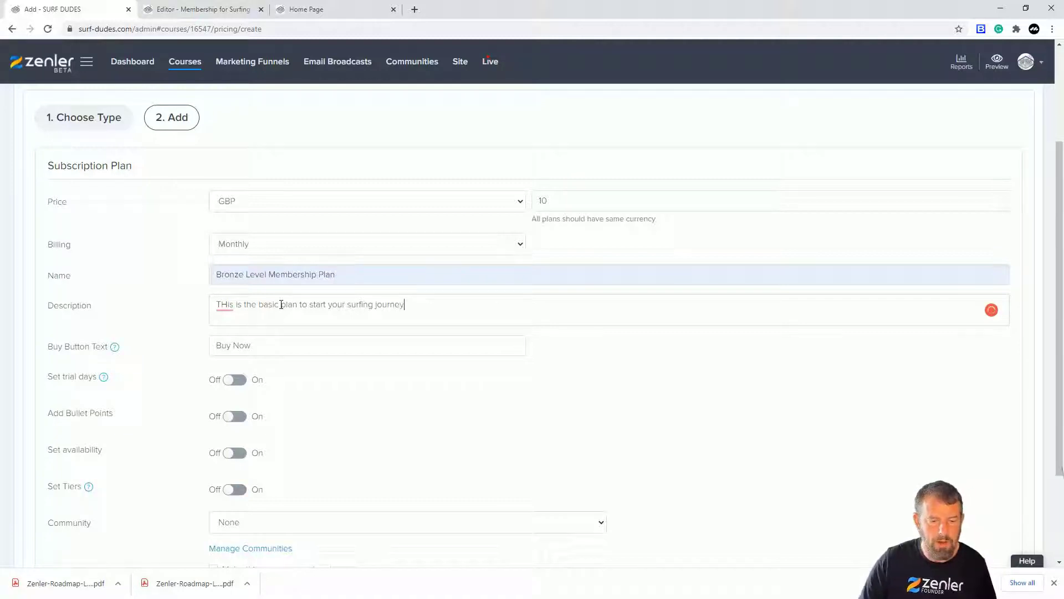
click(227, 305)
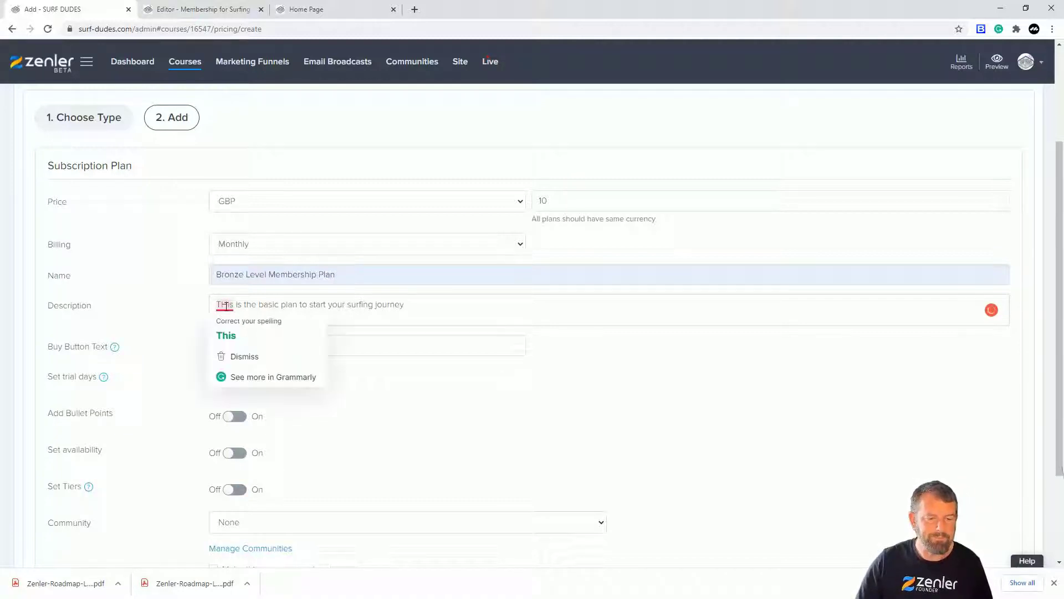
click(226, 334)
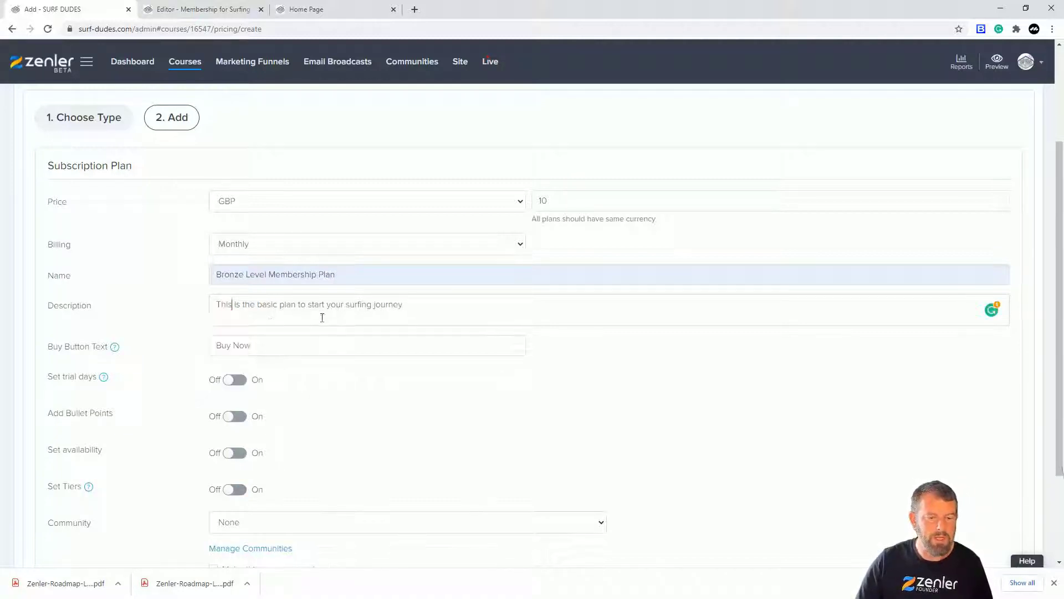
click(251, 345)
text(Buy)
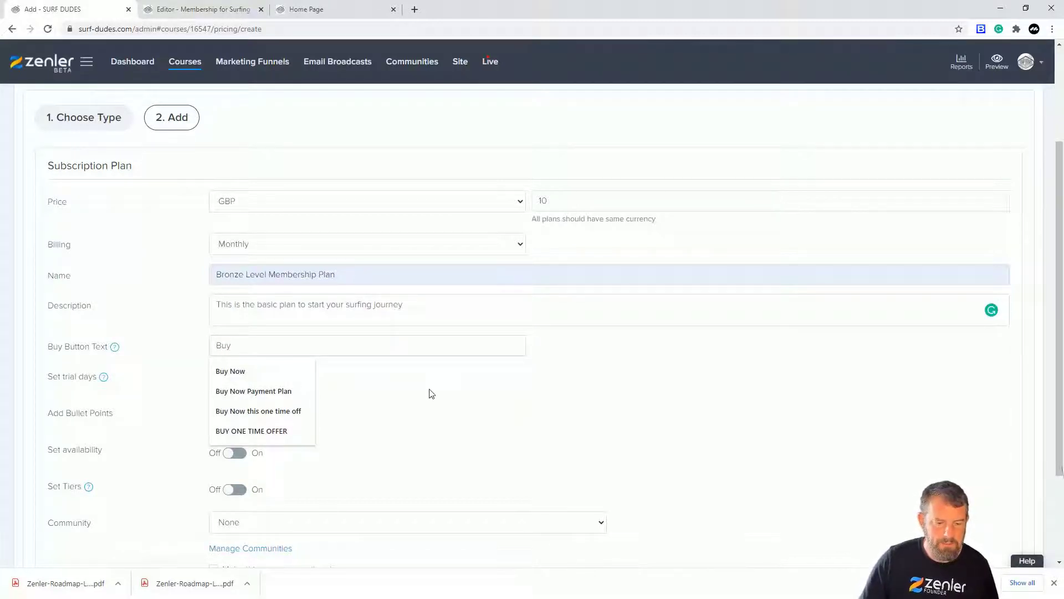
click(245, 391)
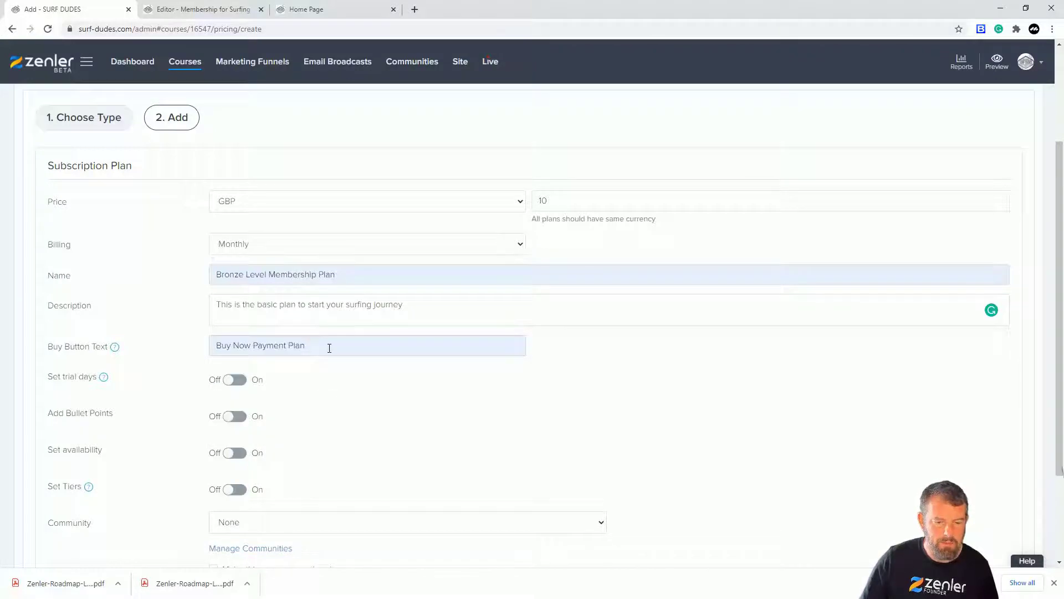
Set the plan's buy button text to "Subscribe to this Plan".
triple_click(330, 345)
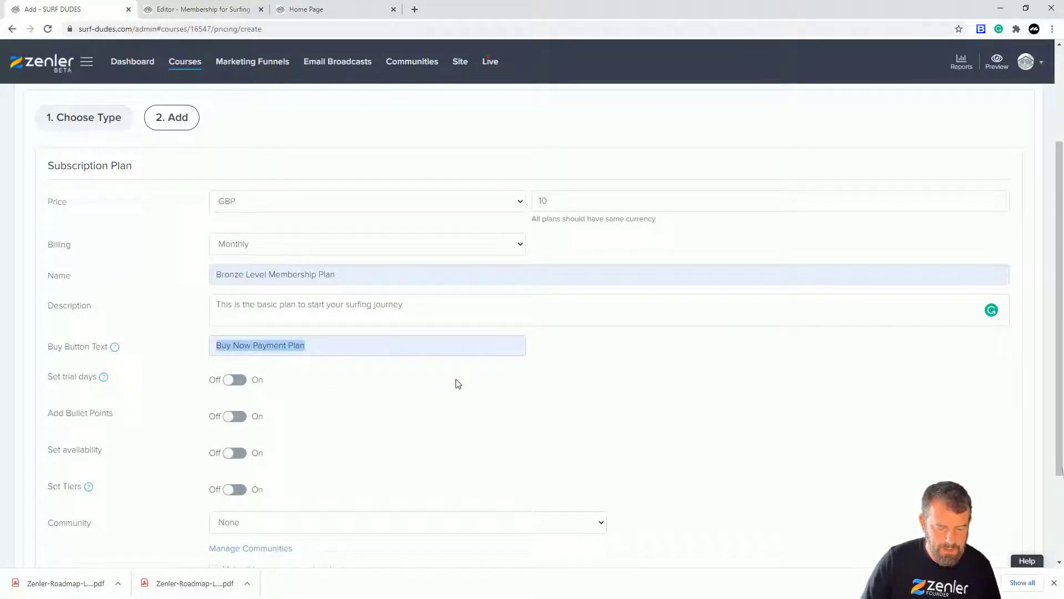
text(Subb)
text(cribe)
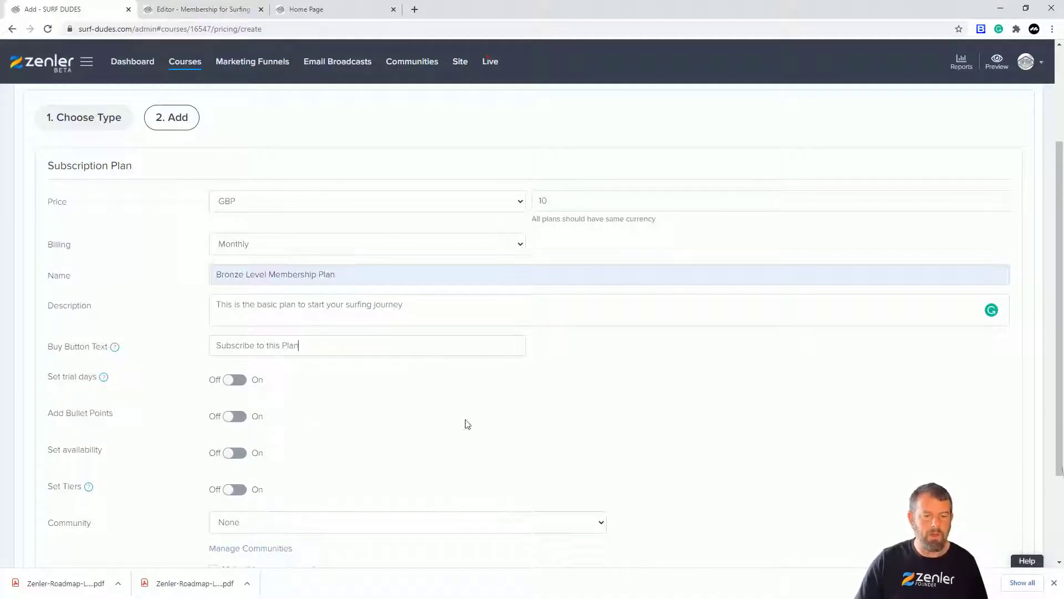
drag(323, 344, 191, 347)
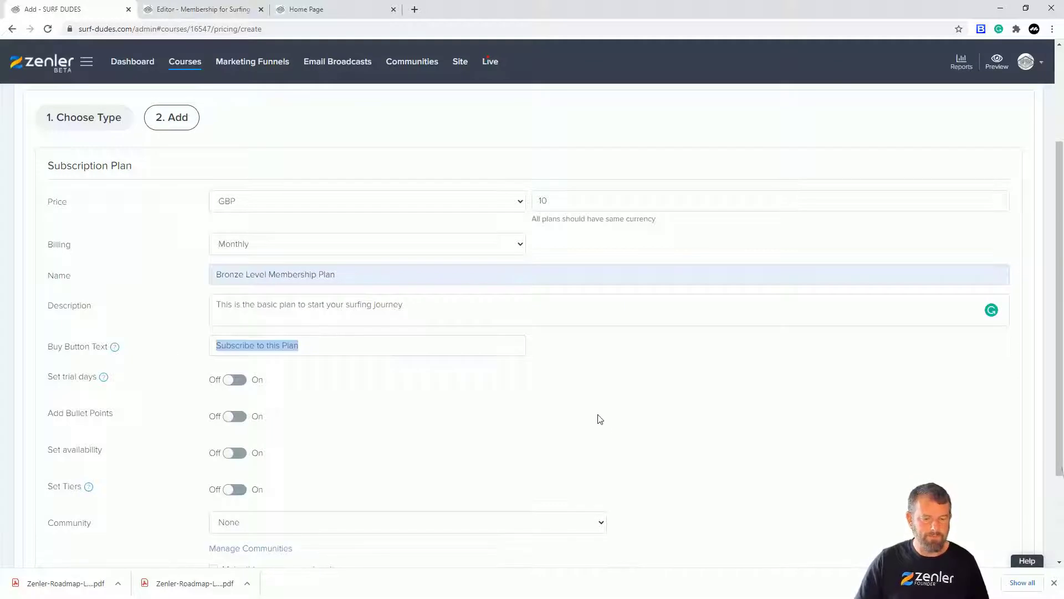
click(466, 394)
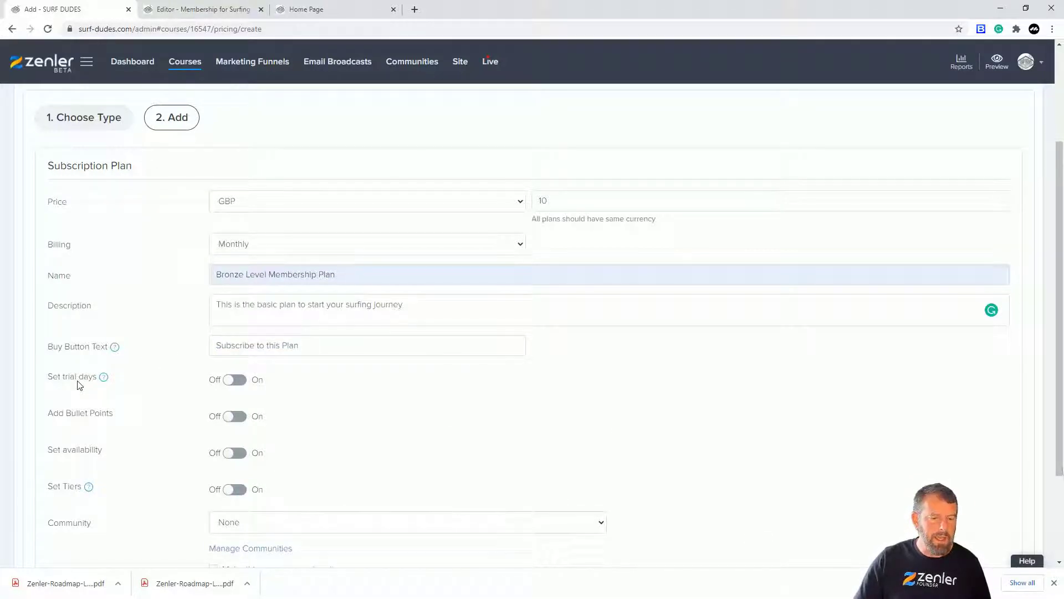
Read the explanation of trial days and try out the free trial option, leaving it switched off.
mouse_move(101, 381)
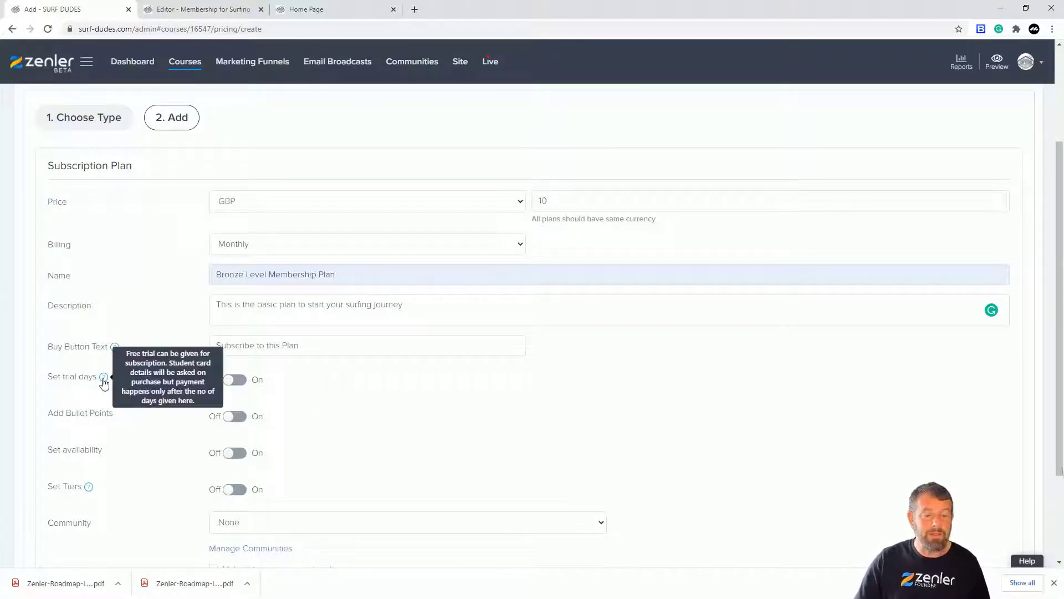
click(234, 379)
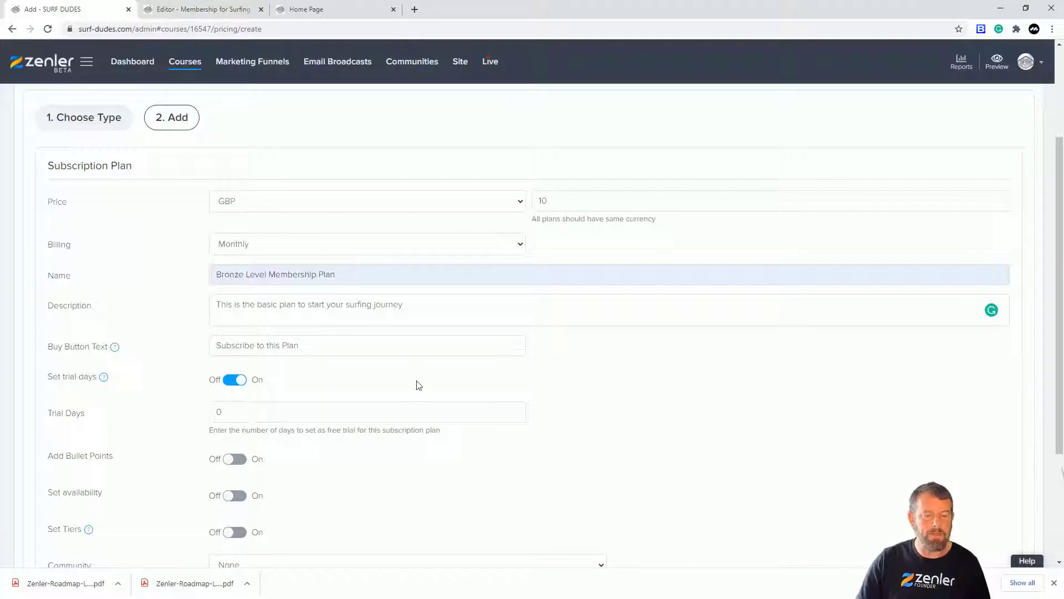
click(238, 382)
scroll(421, 377, down, 2)
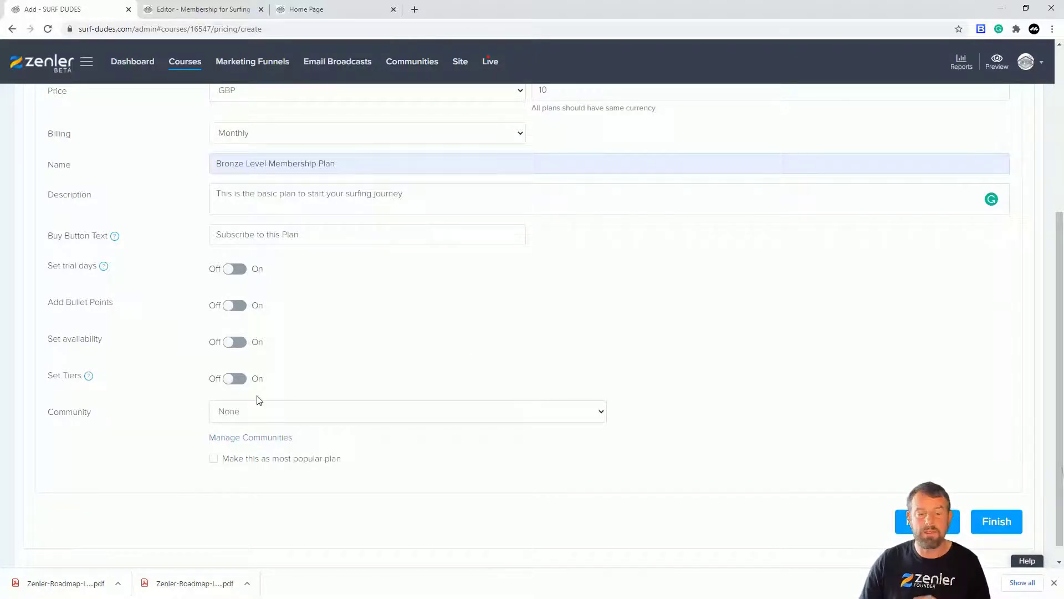
click(233, 378)
scroll(491, 330, down, 1)
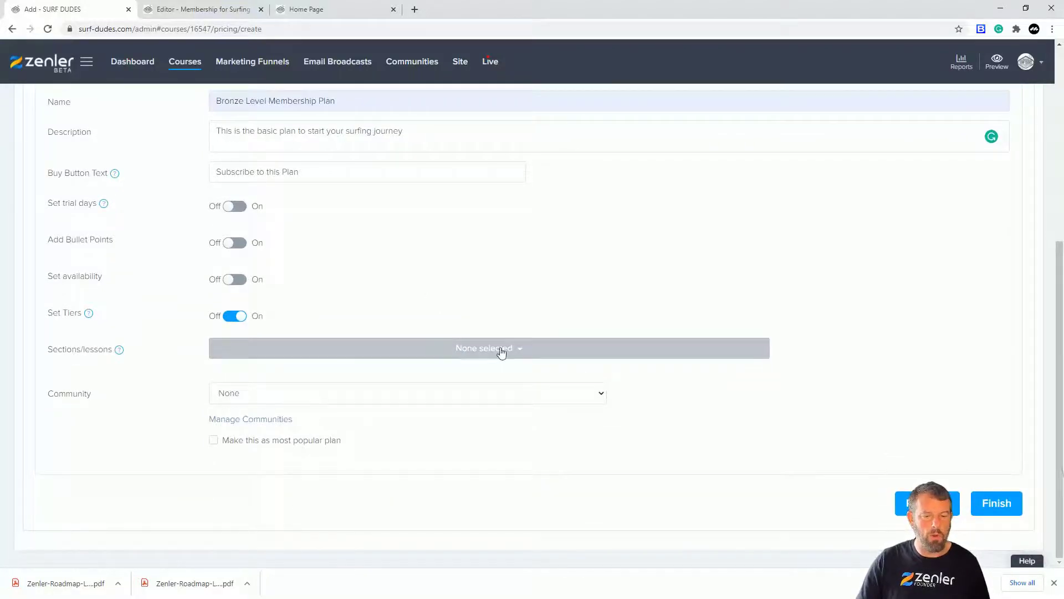
click(228, 320)
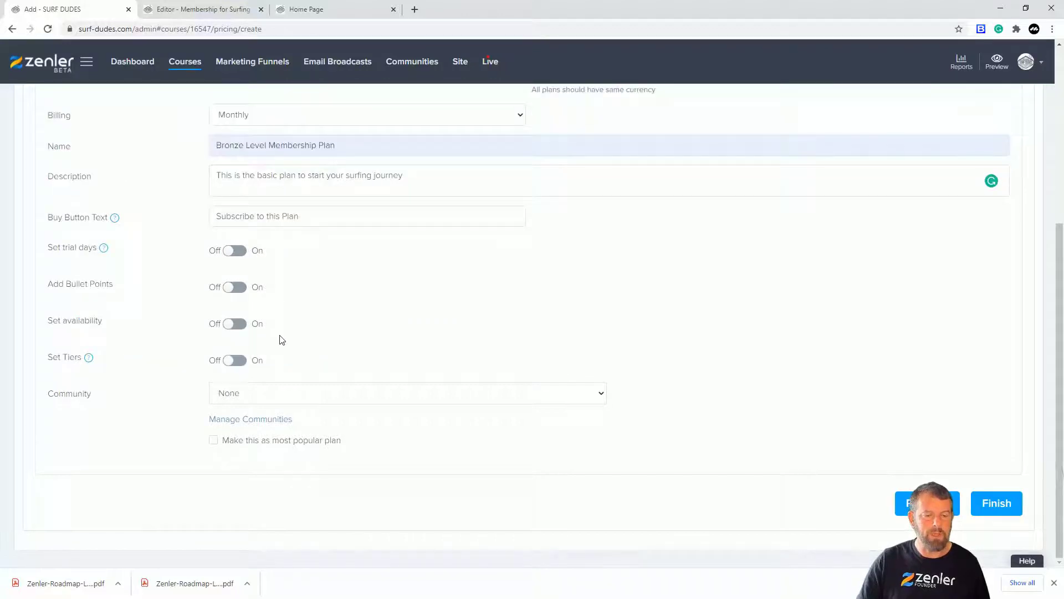
Enable tiers for the plan and include the whole Bronze Package section with all its lessons.
click(242, 364)
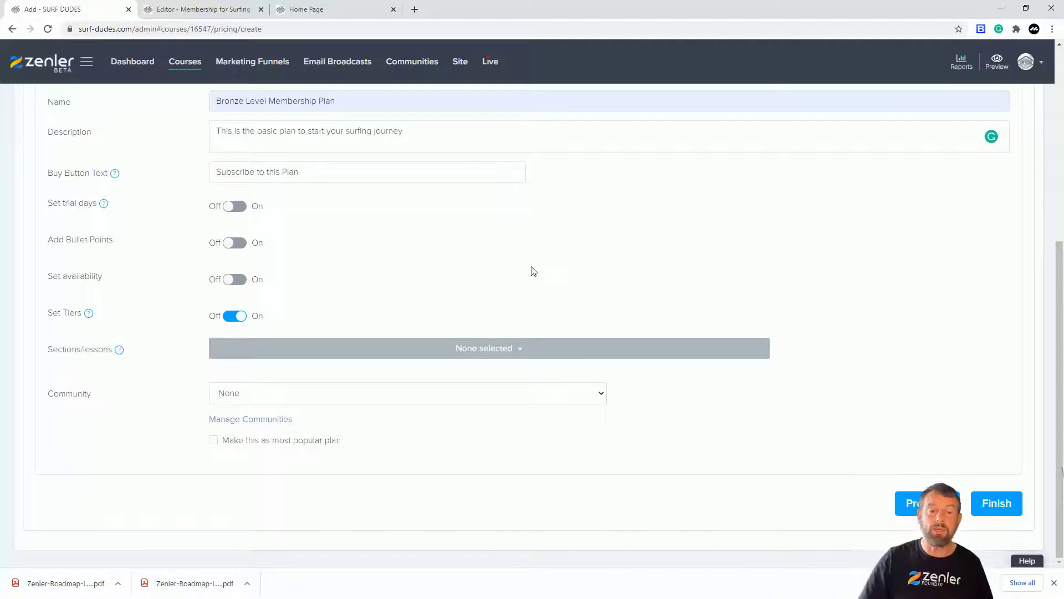
click(518, 351)
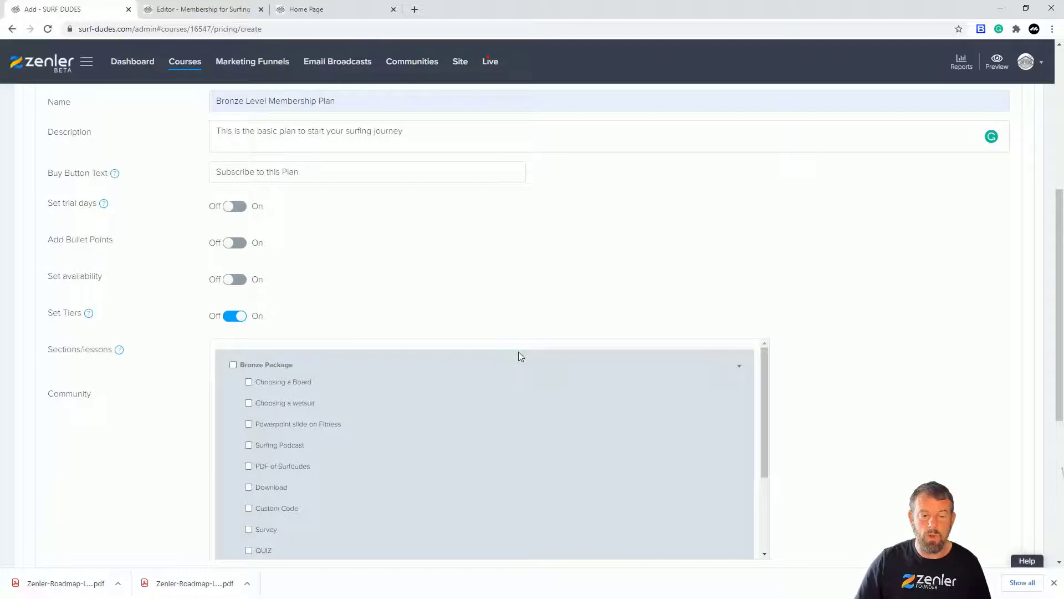
click(232, 364)
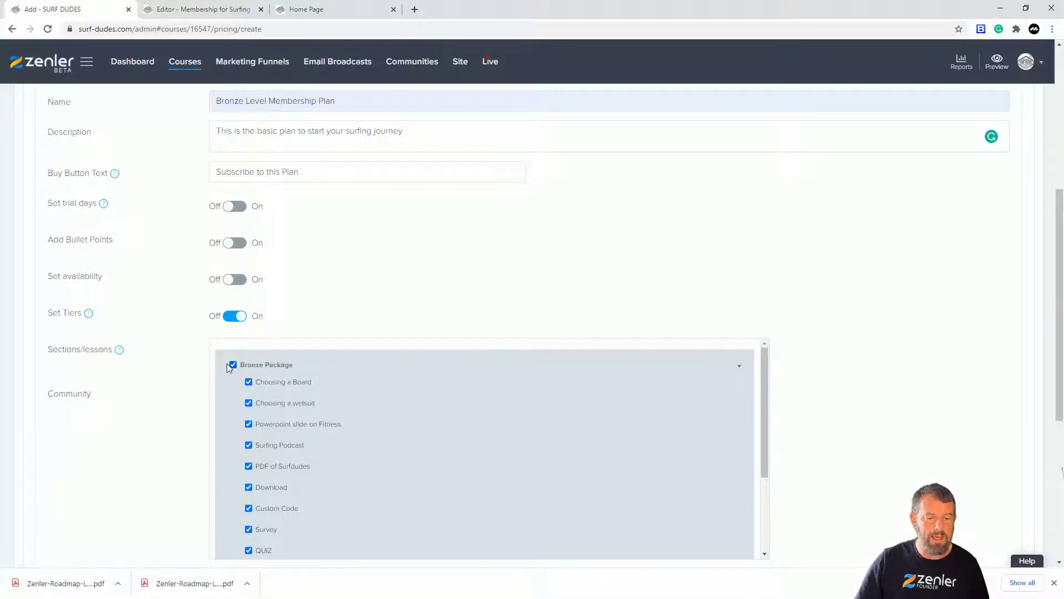
Try including only individual Bronze Package lessons in the plan, and restore the selection of the whole section.
click(233, 365)
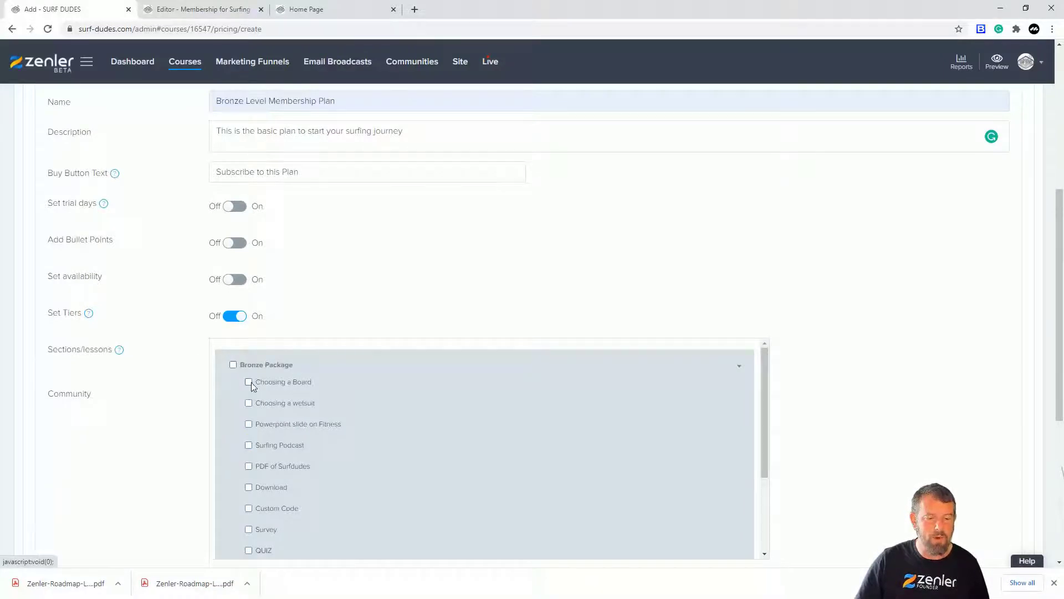
click(249, 424)
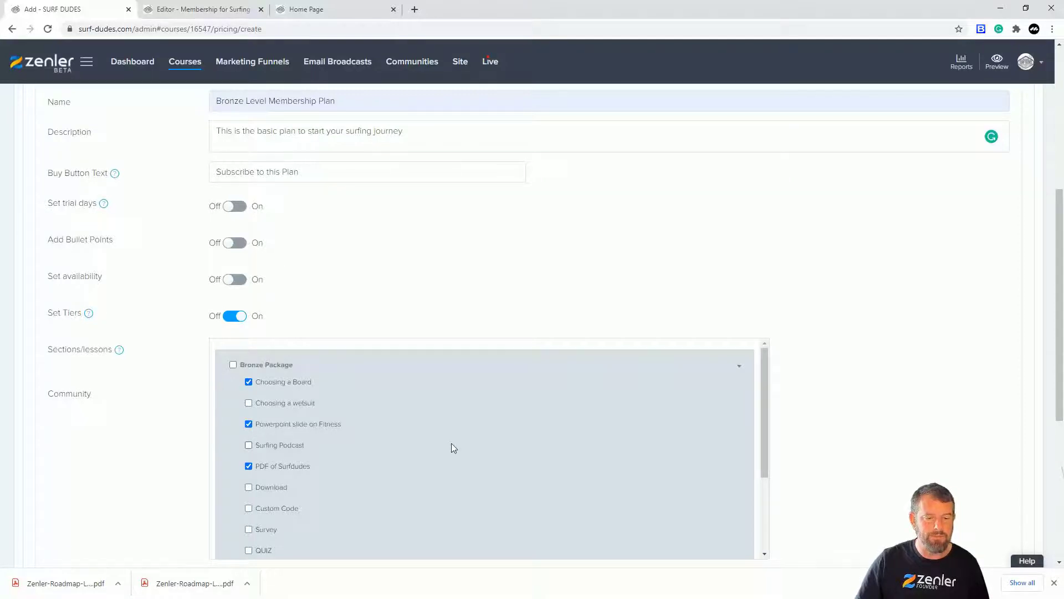
click(233, 364)
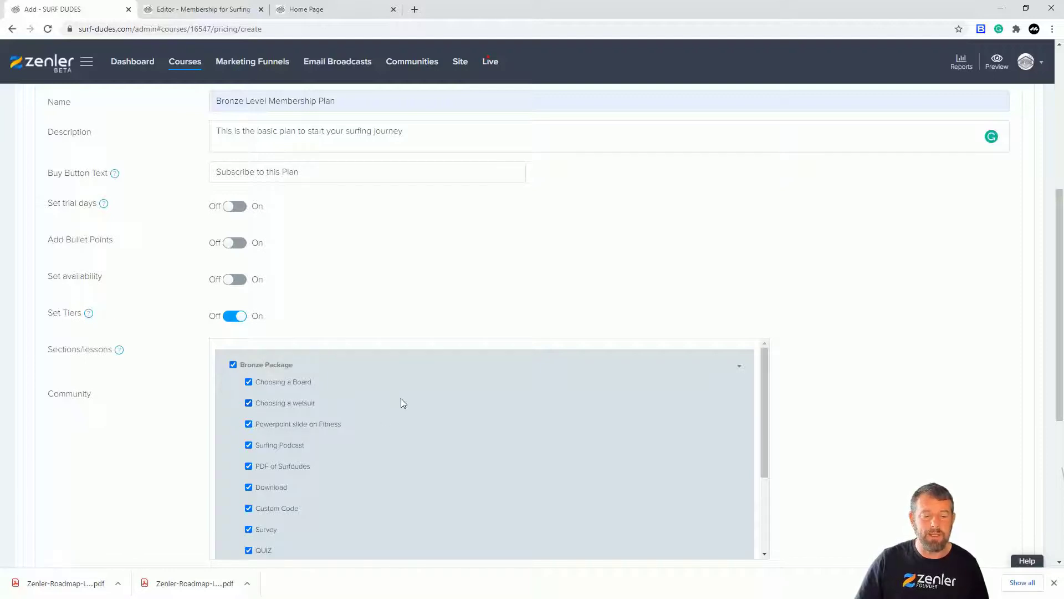
scroll(401, 398, down, 2)
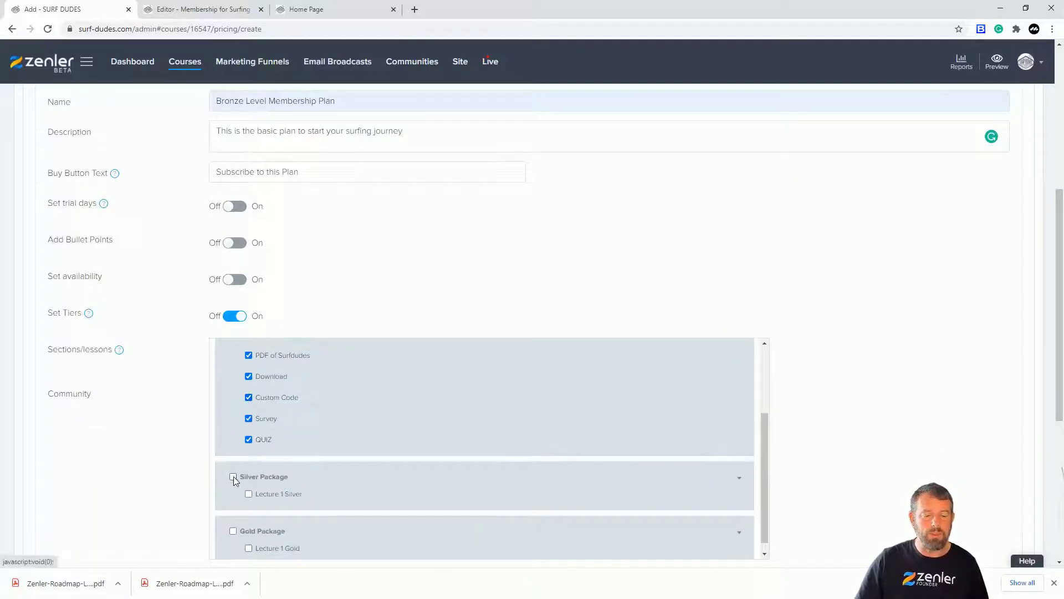
click(848, 392)
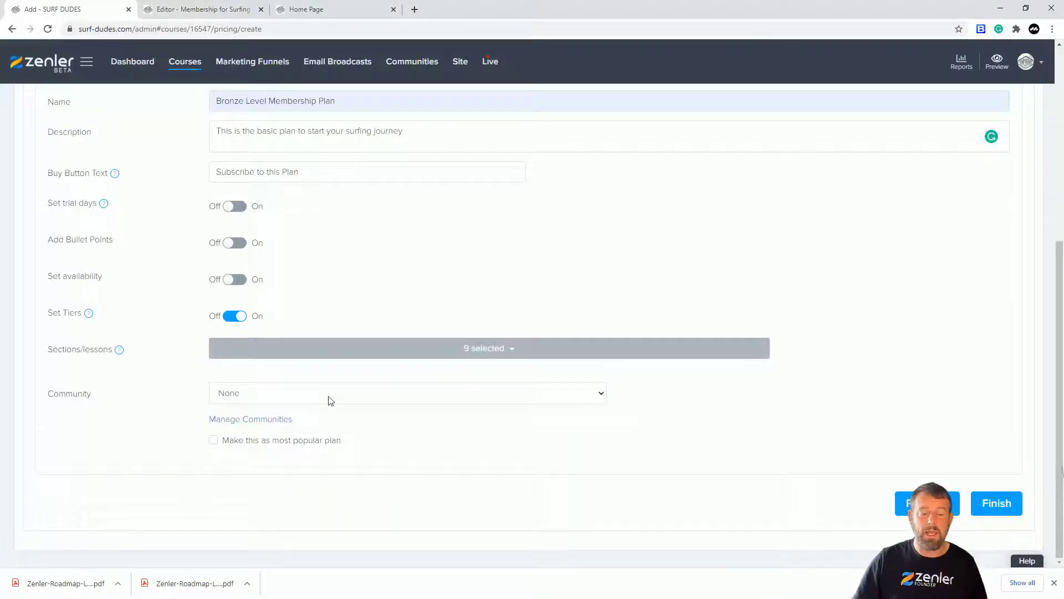
Examine the plan's community choices and try out the bullet points and availability options, leaving both switched off.
click(602, 394)
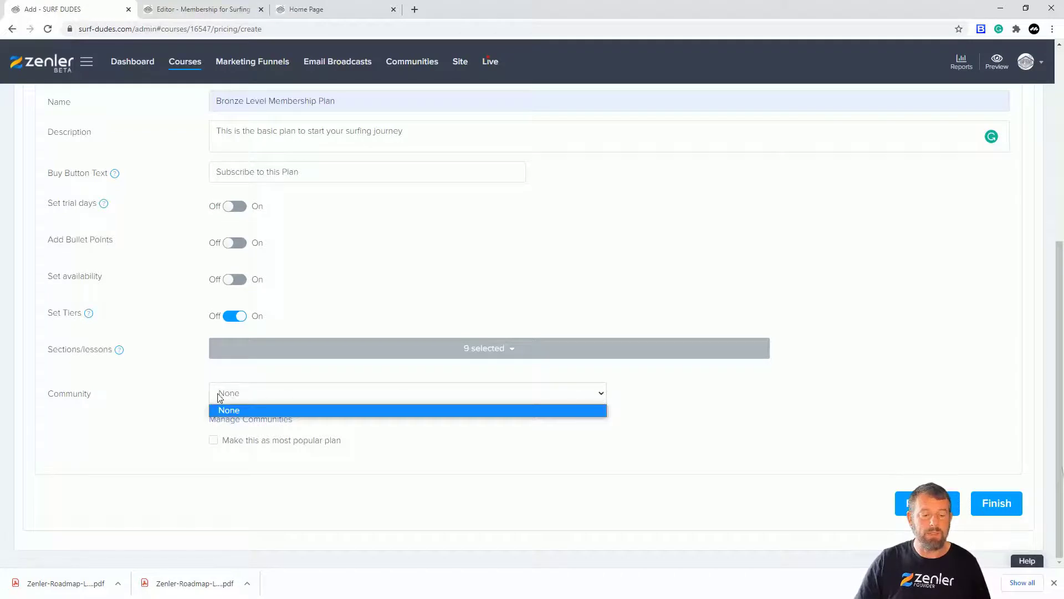
click(165, 405)
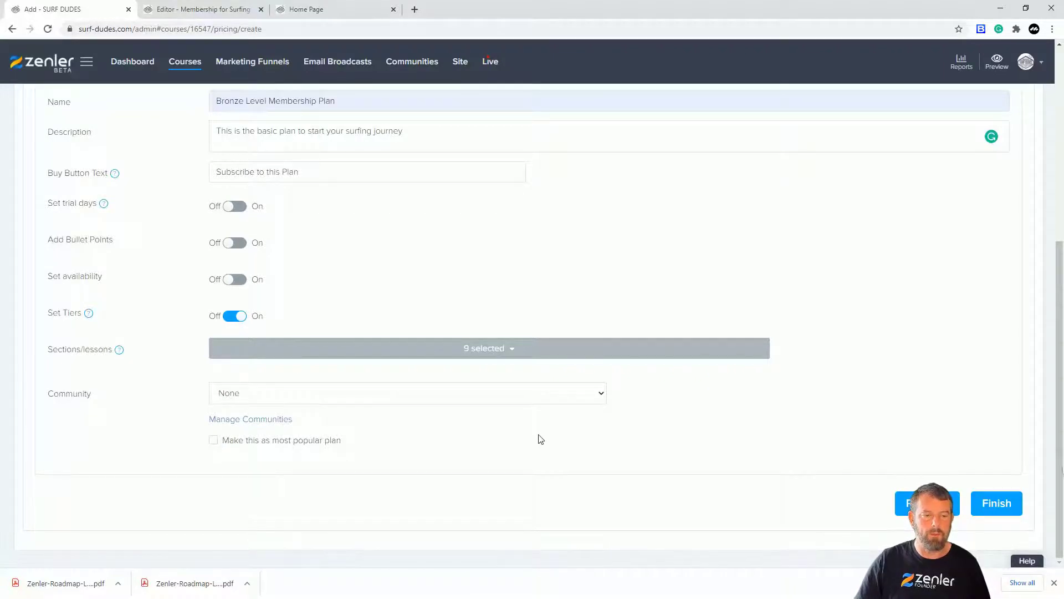
scroll(541, 439, up, 1)
scroll(511, 325, up, 1)
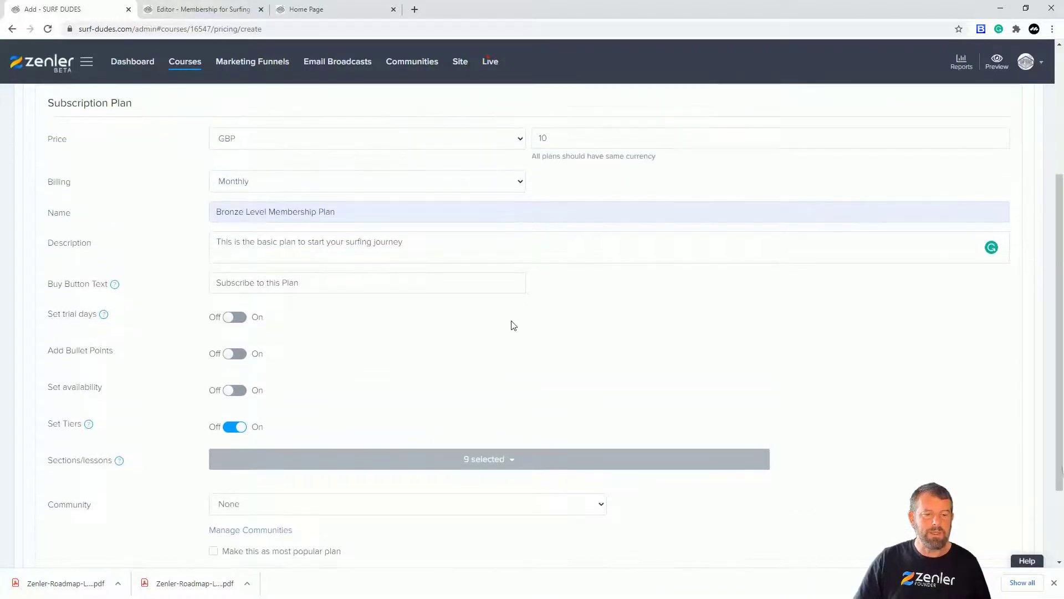
click(245, 355)
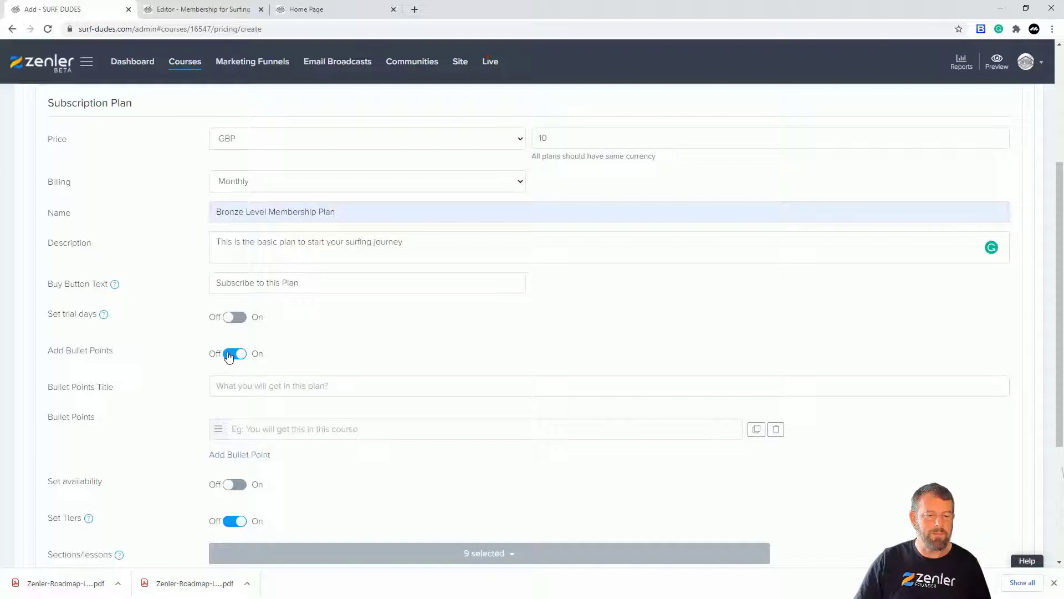
click(229, 356)
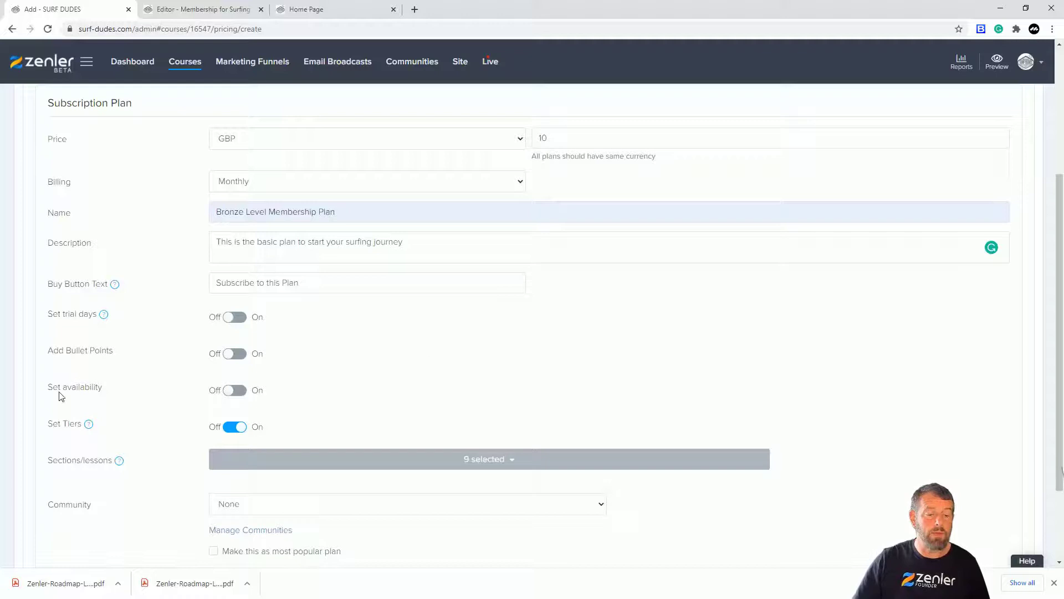
click(235, 391)
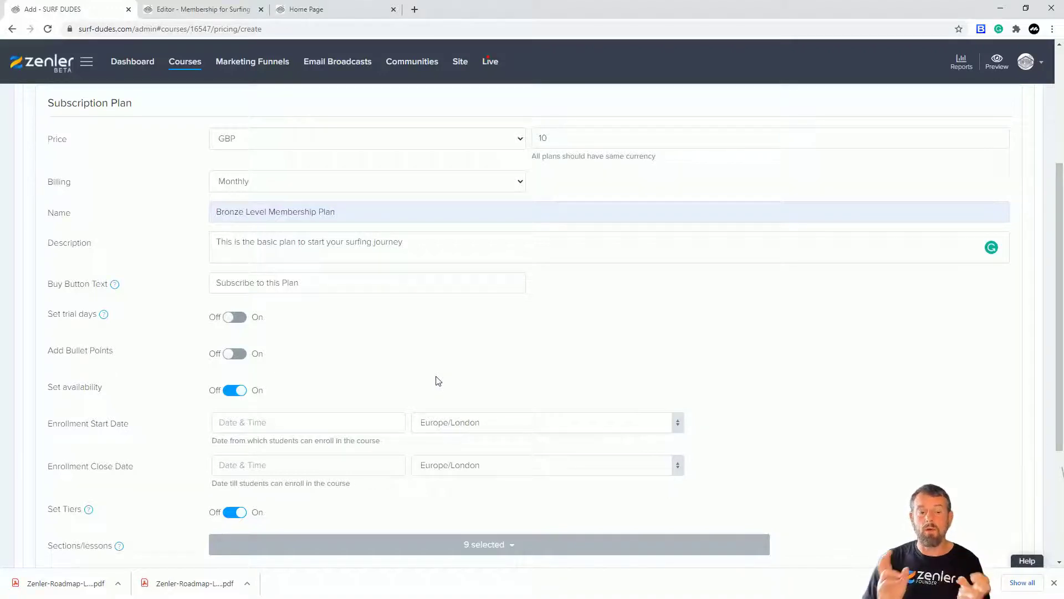
click(235, 390)
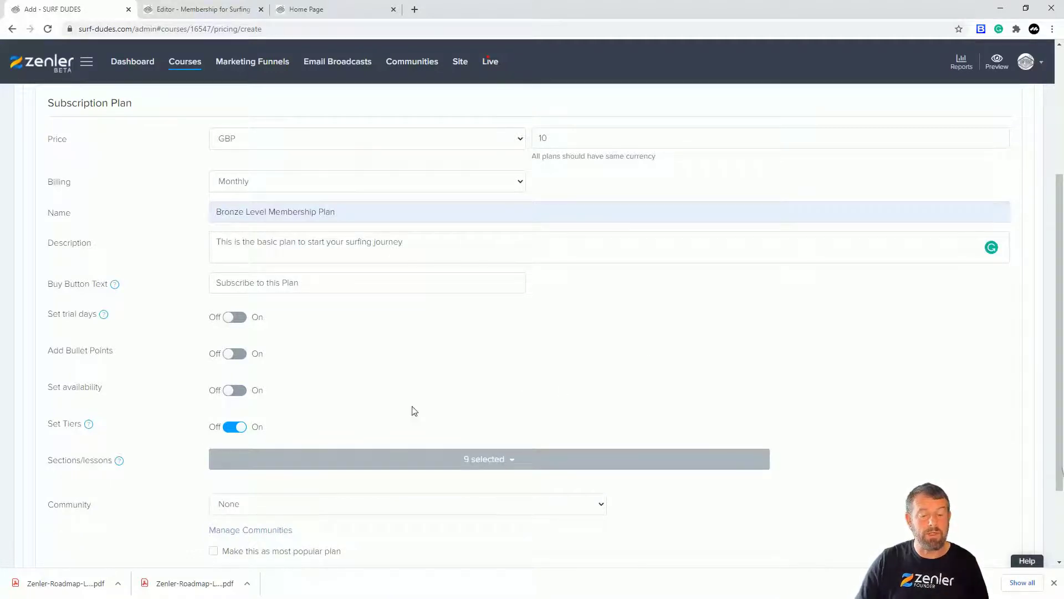
Review which sections and lessons are included in the Bronze plan.
click(505, 465)
scroll(524, 368, down, 1)
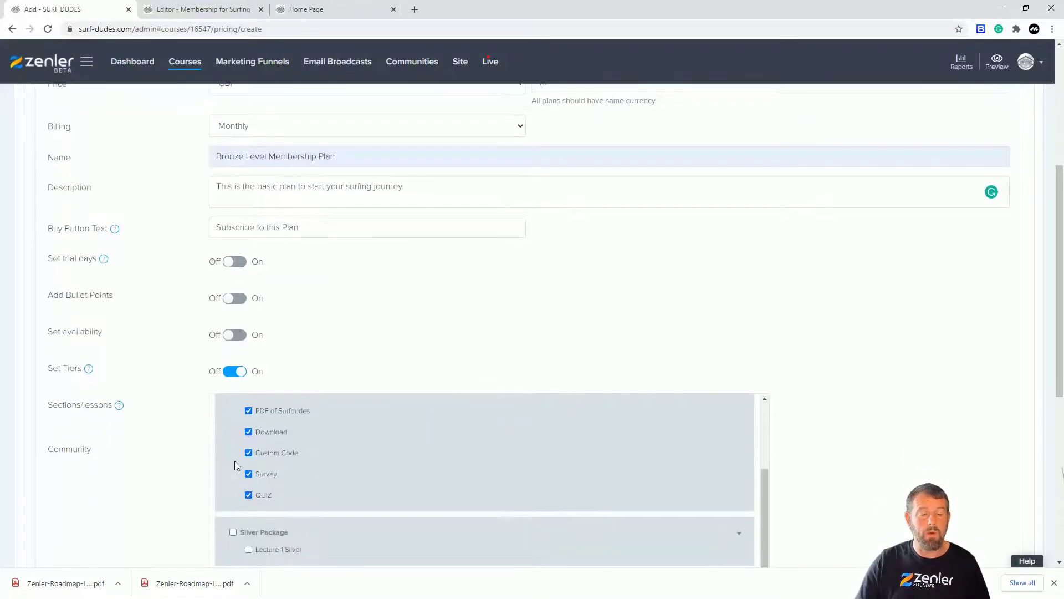
scroll(338, 444, up, 2)
scroll(498, 370, down, 5)
scroll(554, 370, up, 9)
scroll(435, 402, down, 3)
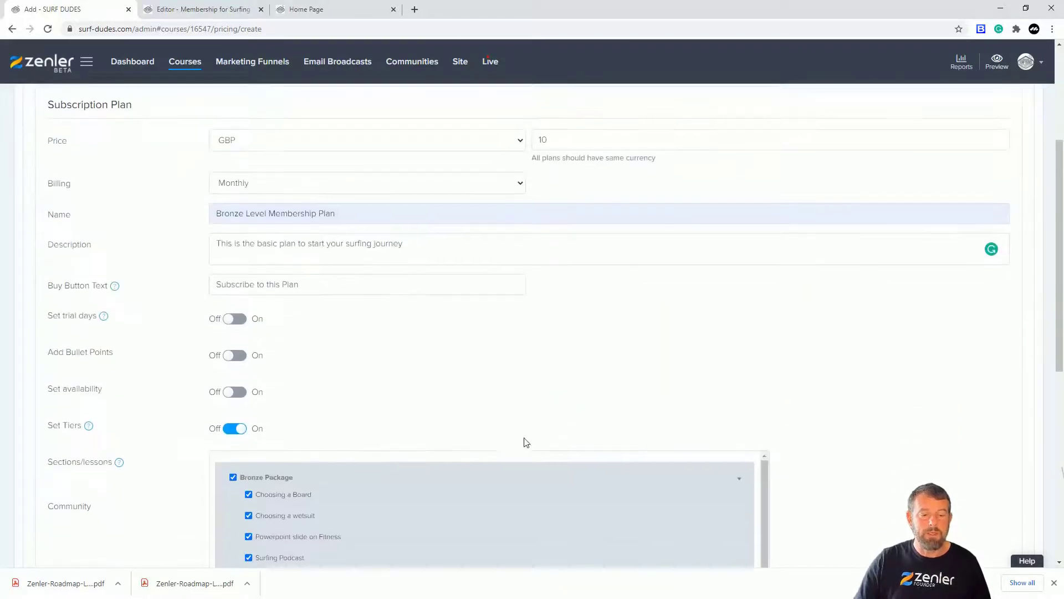
Copy the plan name "Bronze Level Membership Plan" for reuse.
click(335, 213)
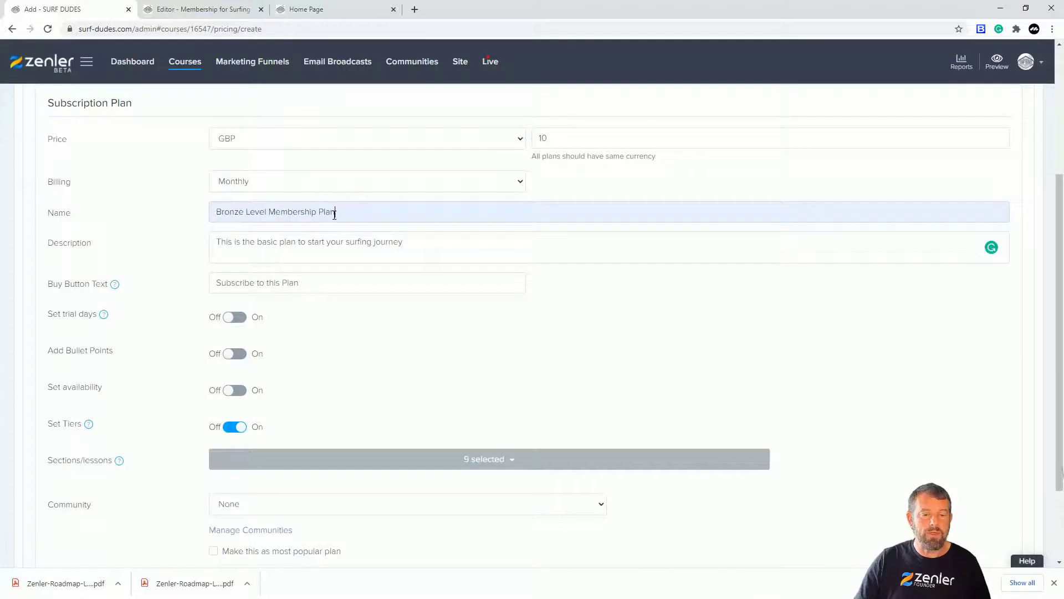
drag(335, 213, 163, 222)
click(612, 389)
scroll(809, 373, down, 2)
scroll(514, 227, up, 3)
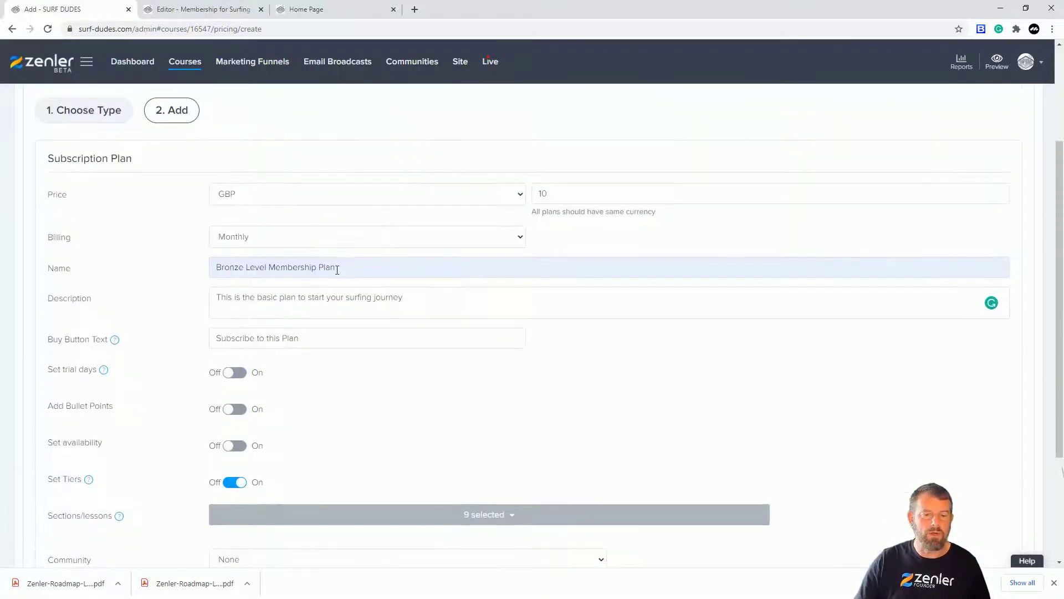
triple_click(335, 267)
key(ctrl+c)
click(523, 383)
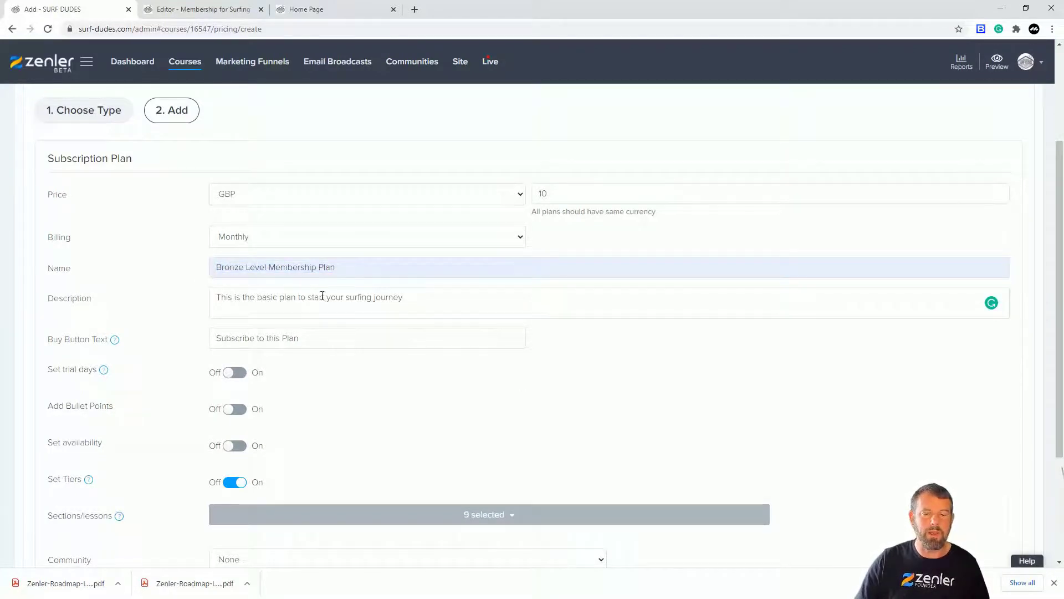
Finish and save the Bronze subscription plan.
scroll(664, 424, down, 2)
scroll(664, 424, down, 2)
click(982, 505)
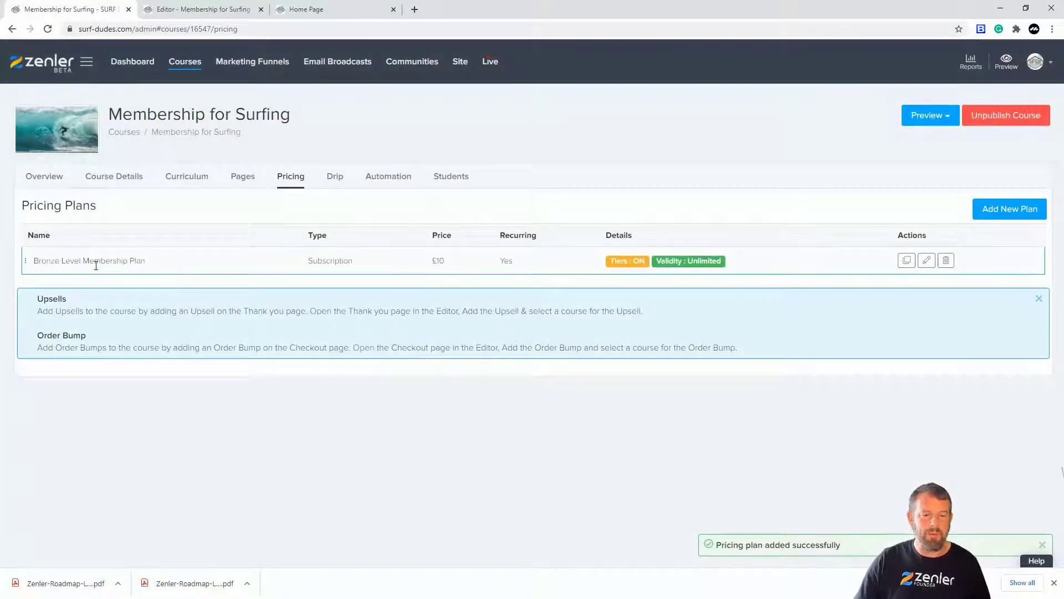
Reload the public home page and open the Membership for Surfing course page to examine its pricing section.
click(307, 11)
click(48, 29)
scroll(714, 344, down, 10)
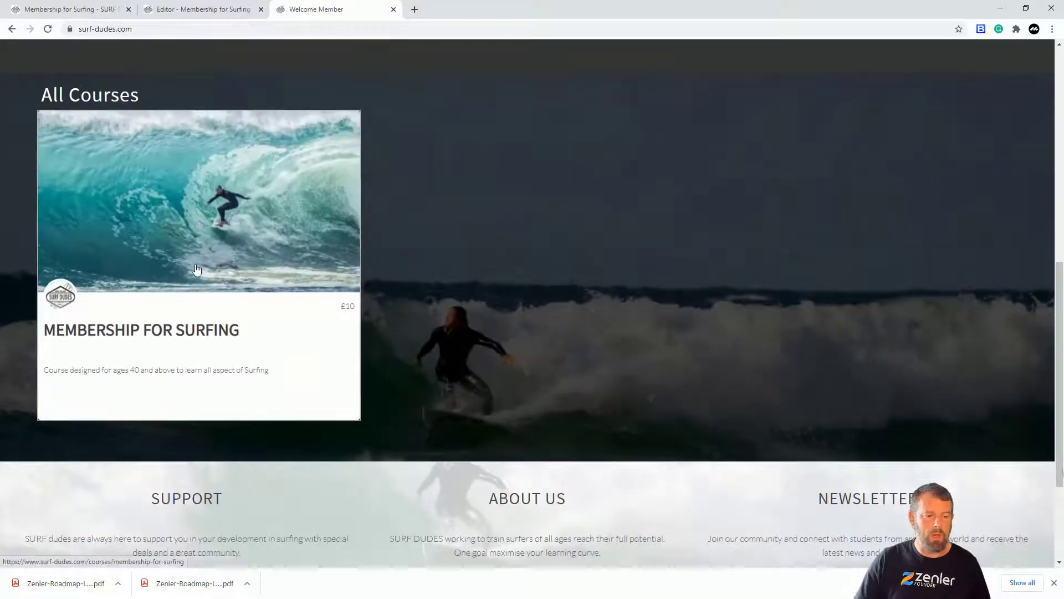
click(177, 228)
scroll(637, 319, down, 15)
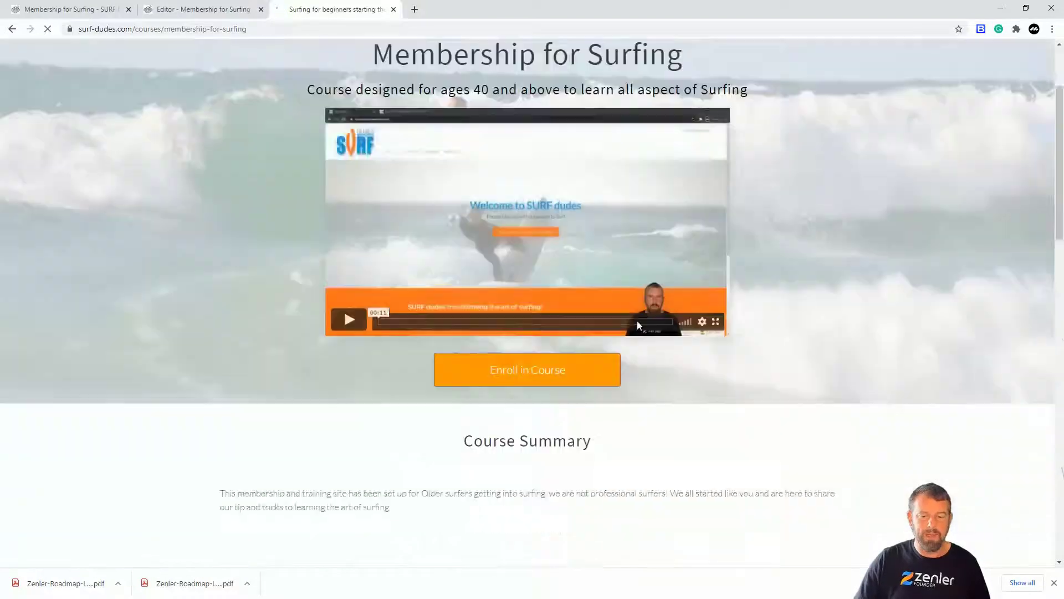
scroll(641, 317, down, 2)
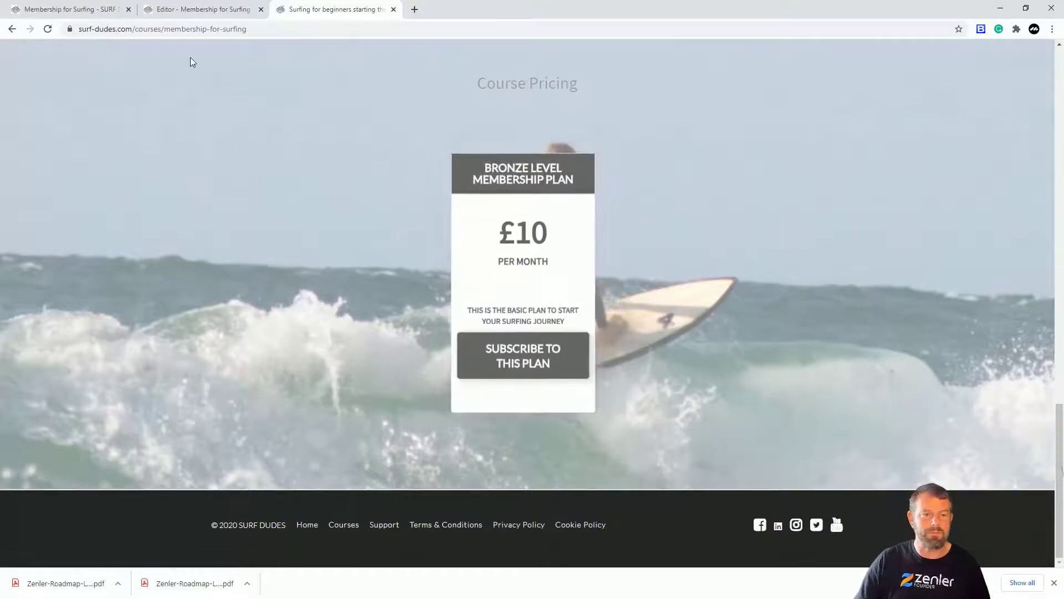
Return to the course's pricing plans and start a new subscription plan with a price of 20 GBP.
click(92, 10)
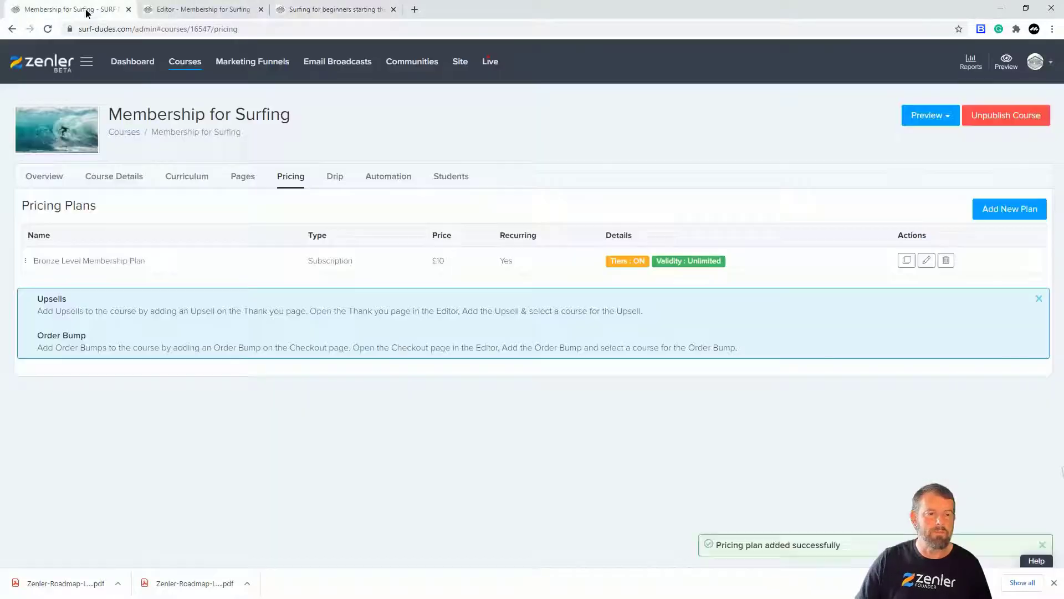
click(1005, 218)
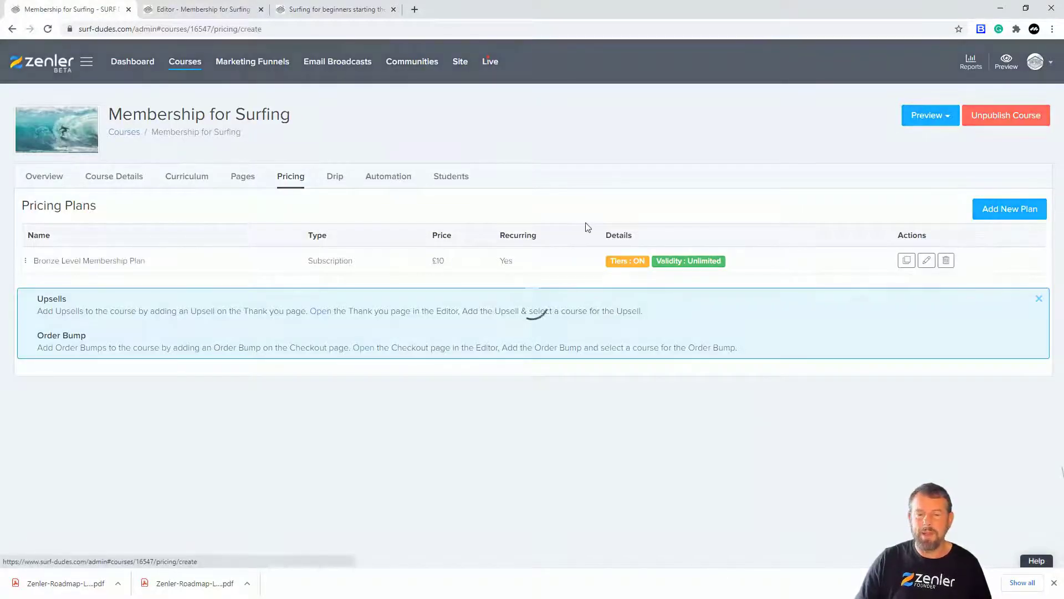
scroll(620, 266, down, 2)
click(657, 300)
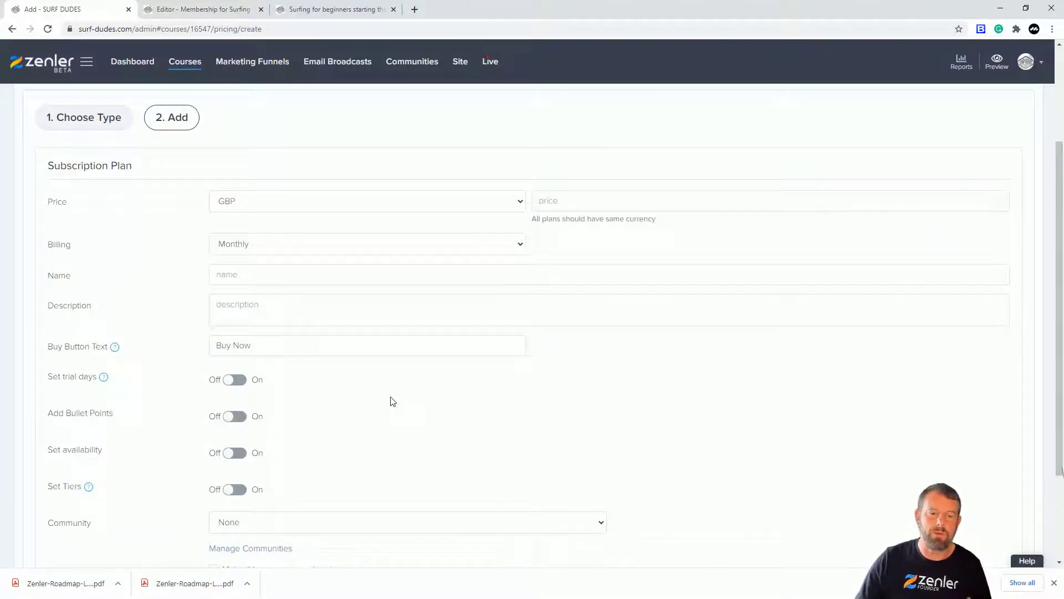
click(539, 201)
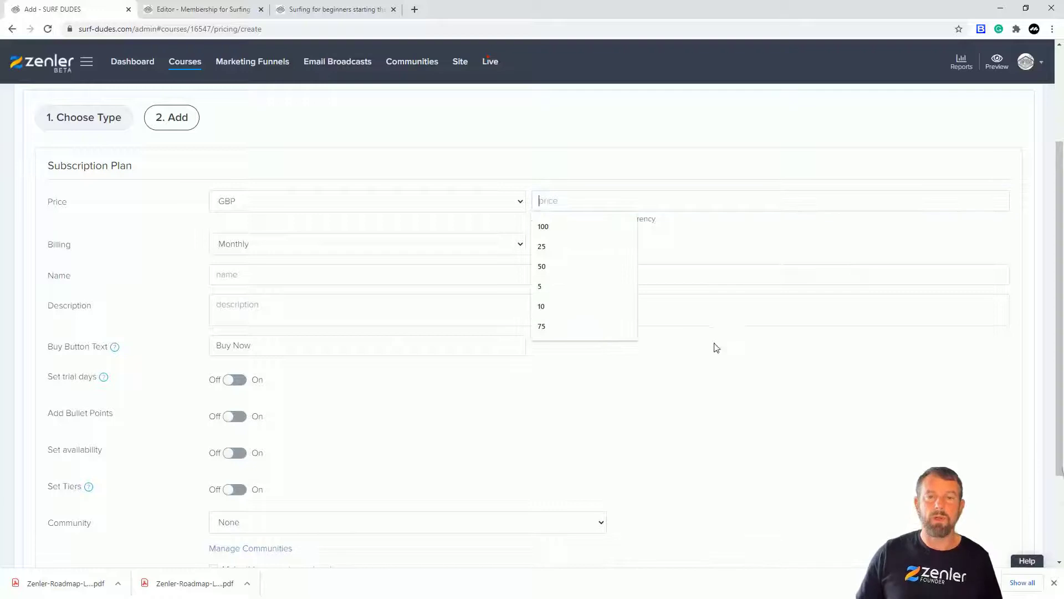
text(20)
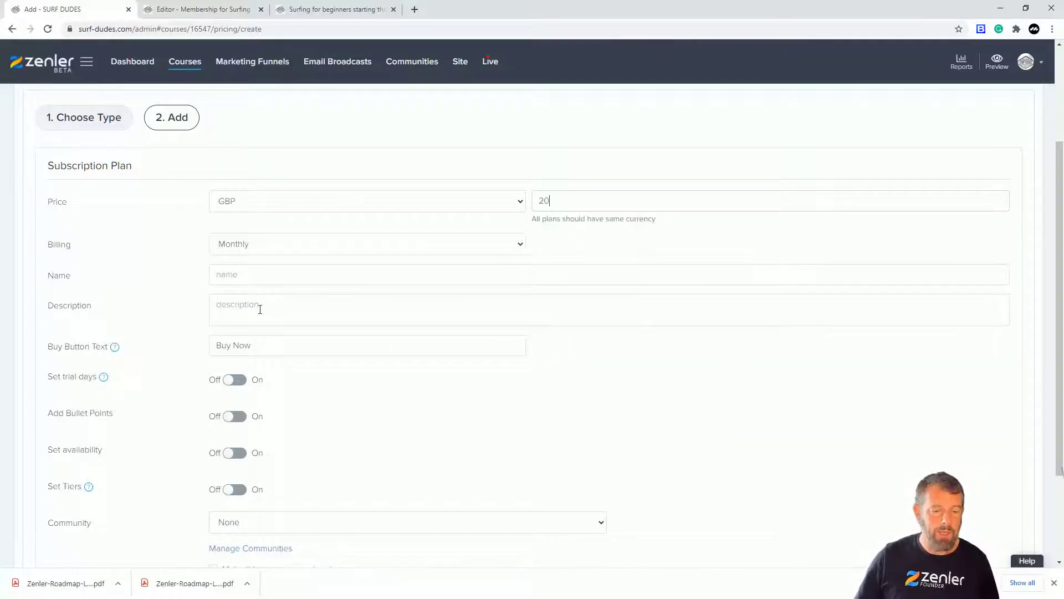
Name the new plan "Silver Level Membership Plan" by reusing the copied Bronze name and replacing its first word.
click(239, 275)
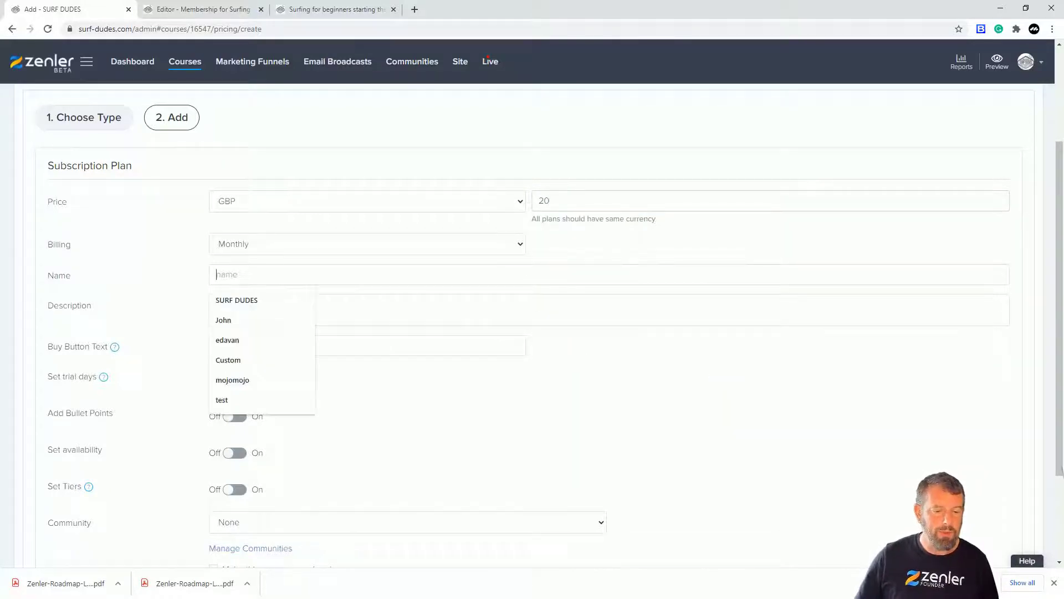
key(ctrl+v)
drag(243, 274, 184, 274)
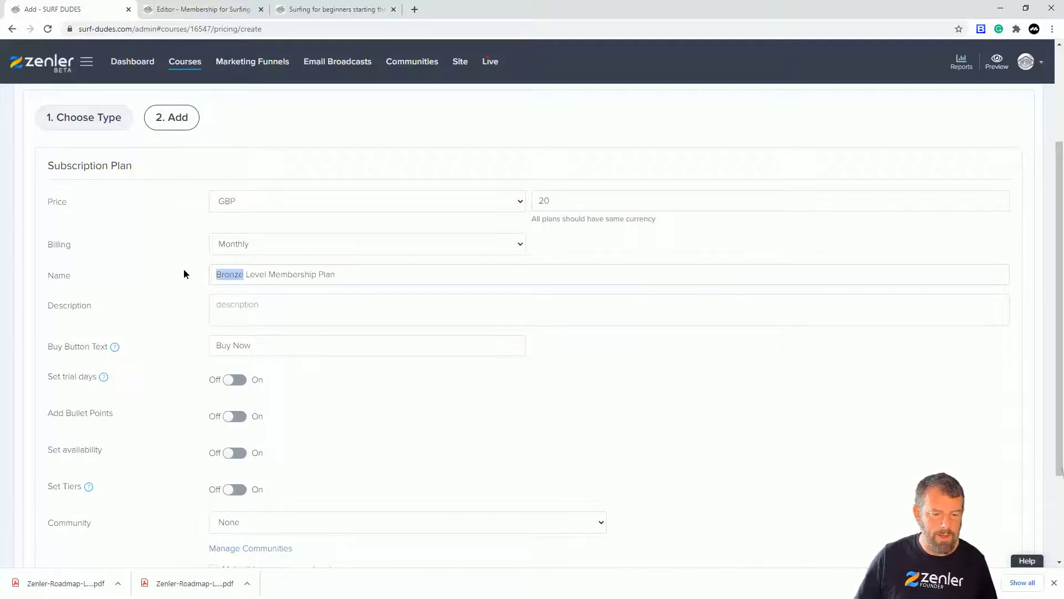
text(Silver)
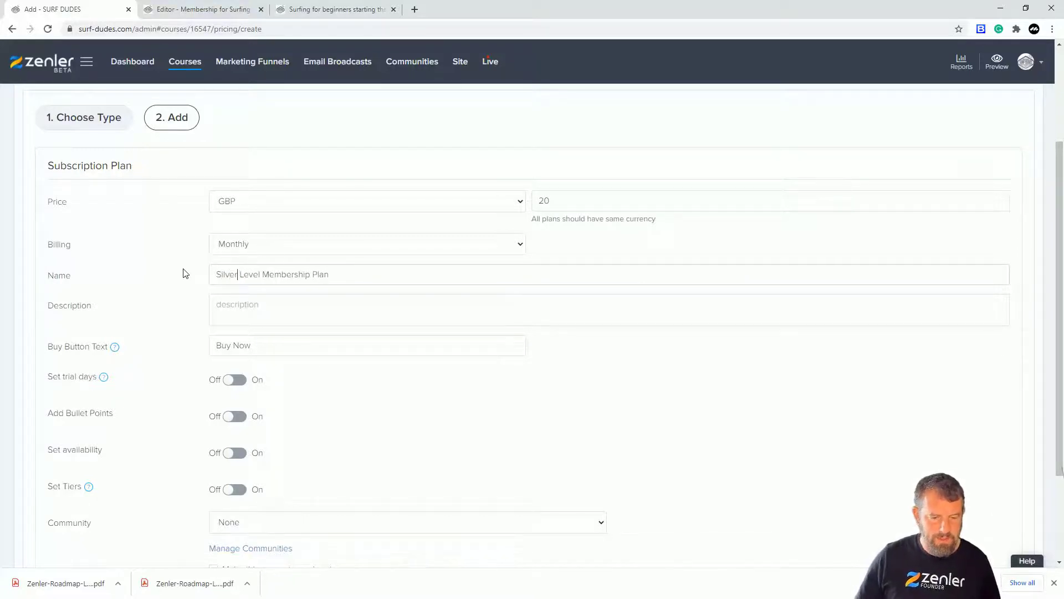
Enter the plan description "This covers bronze and Silver Membership packages", correcting typing errors.
click(259, 305)
text(IHis xcove)
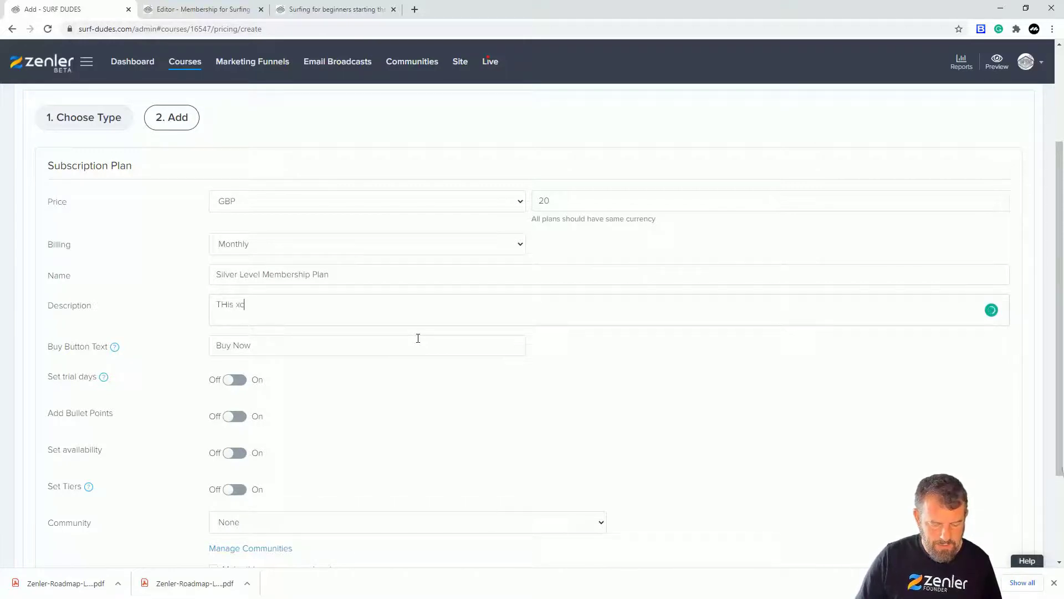
key(BackSpace)
key(BackSpace)
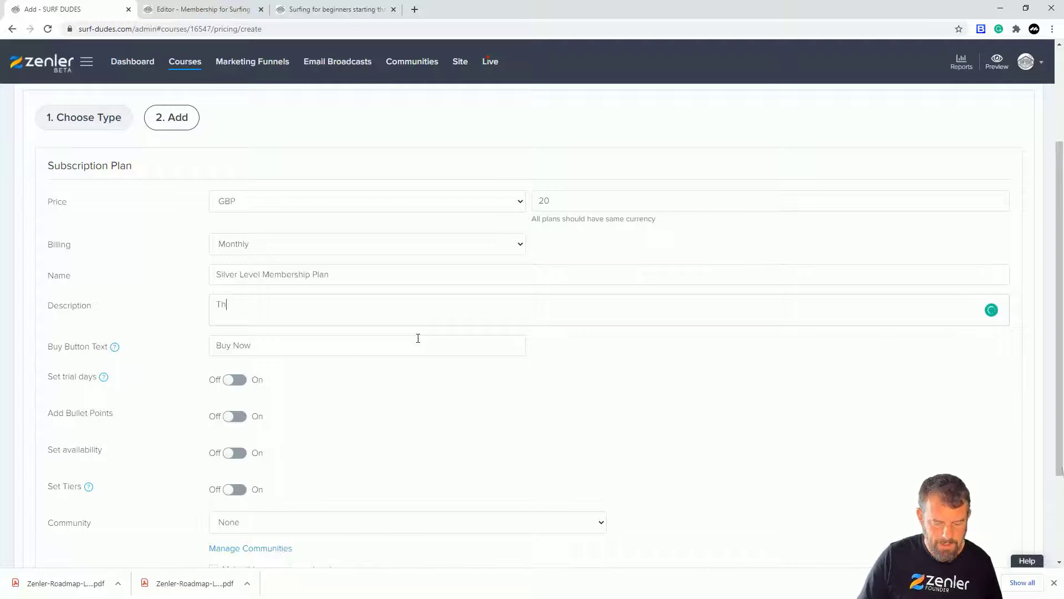
text(covers br)
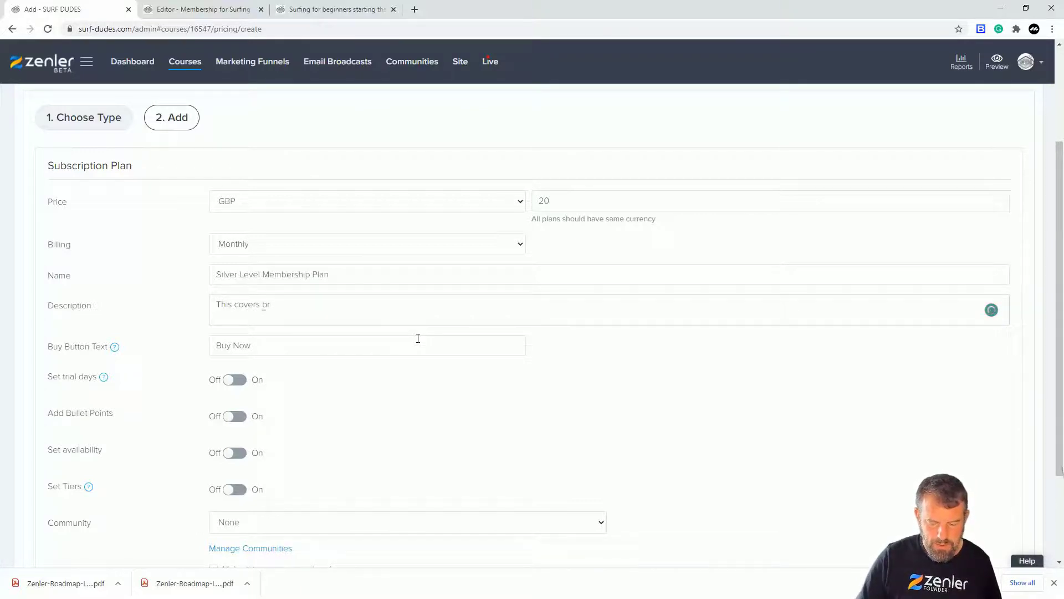
text(inze and )
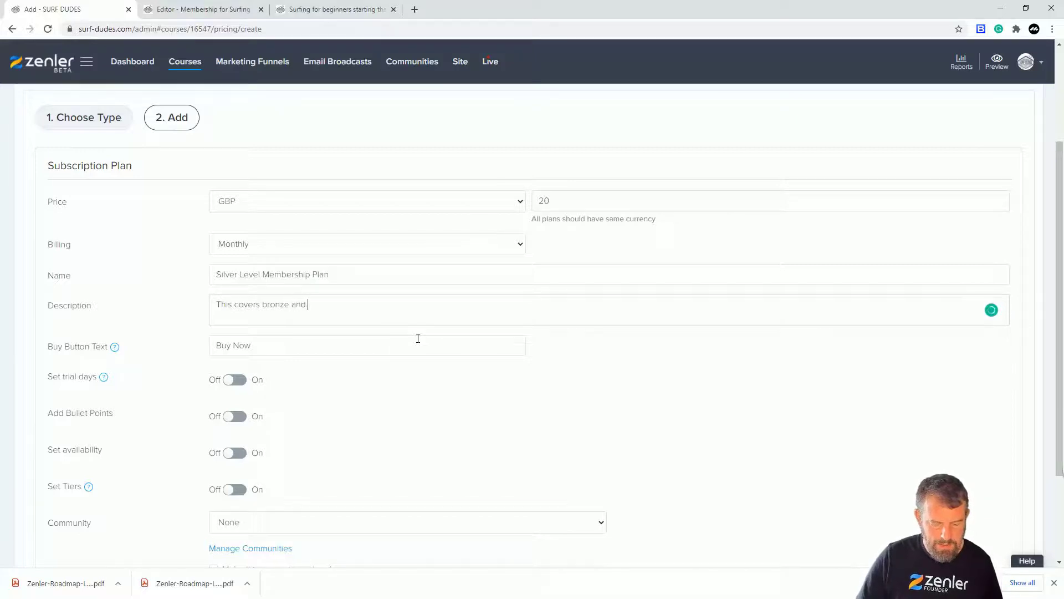
text(Silver Membersh)
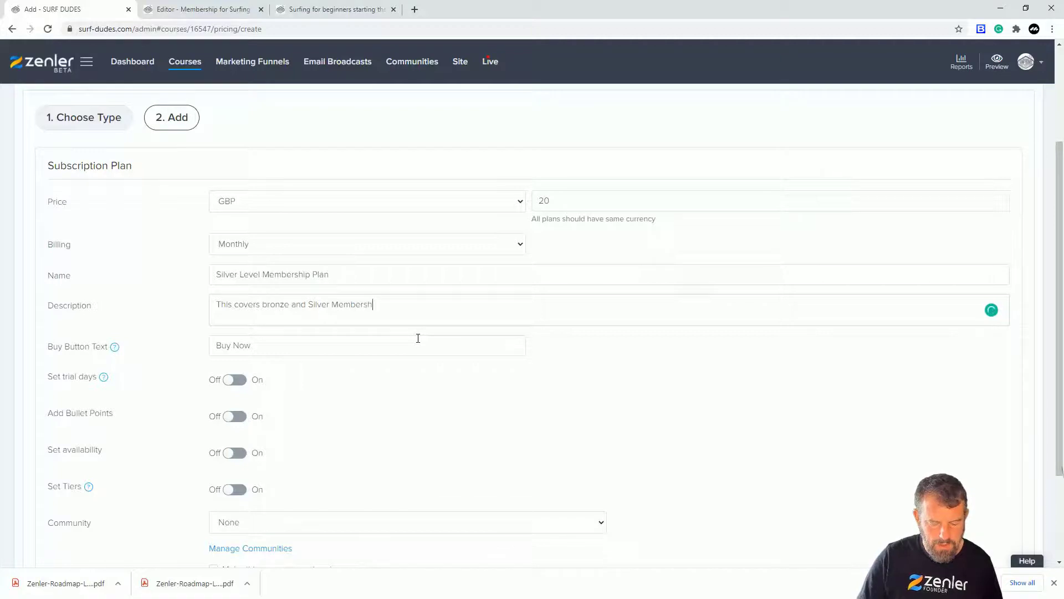
text(ip packages)
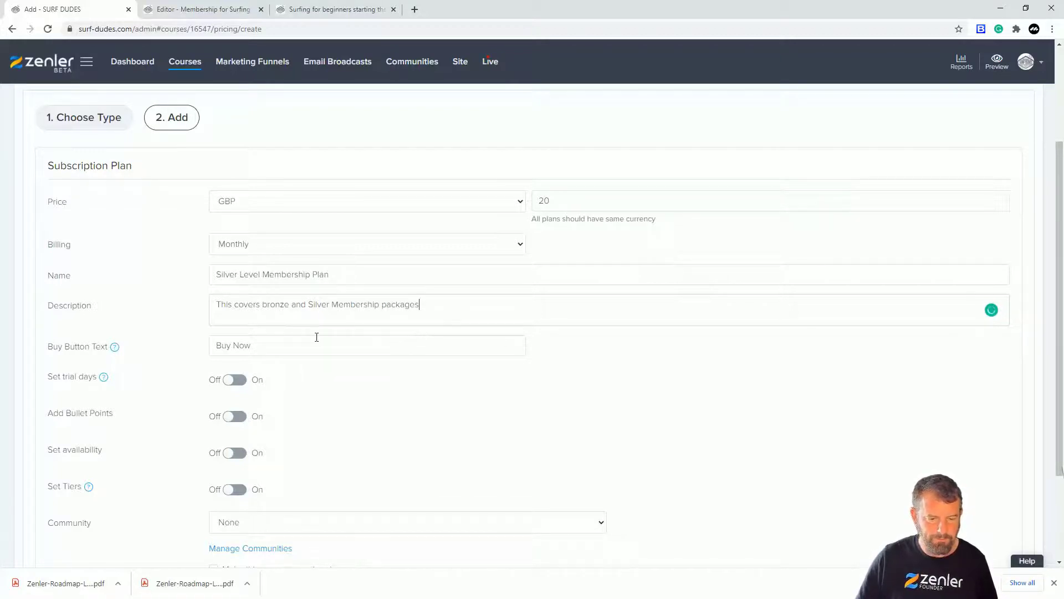
Capitalise "Bronze" in the Silver plan's description and set its buy button text to "SUBSCRIBE MONTHLY".
key(BackSpace)
text(B)
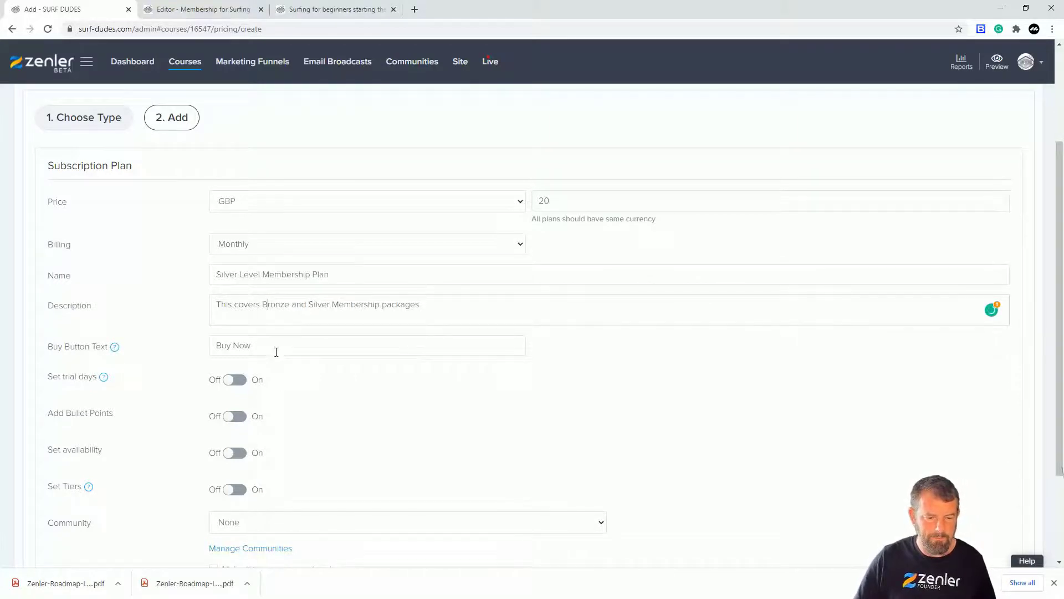
drag(275, 349, 174, 347)
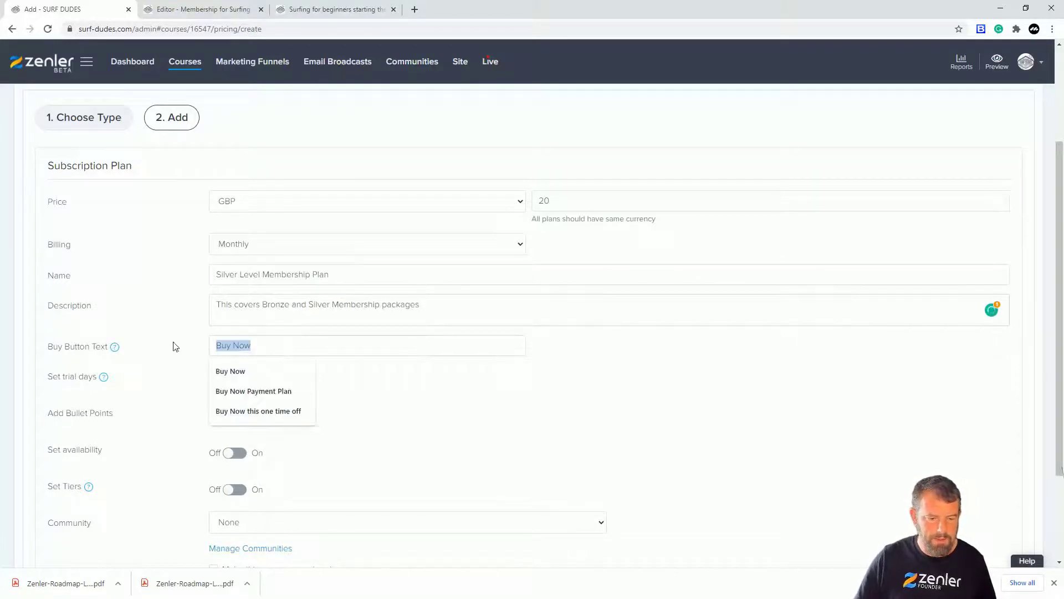
click(239, 390)
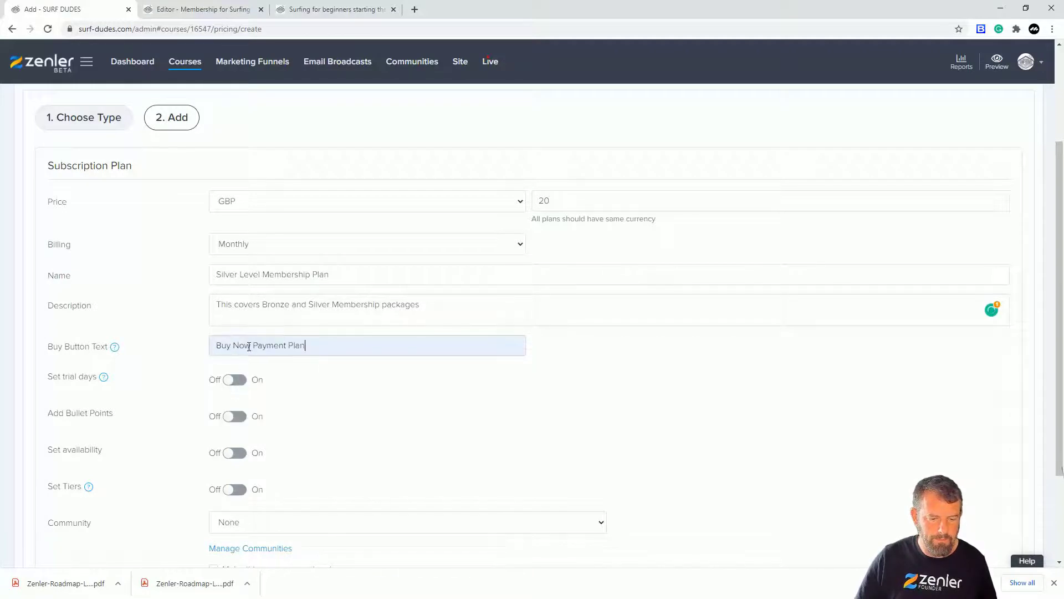
drag(304, 345, 178, 348)
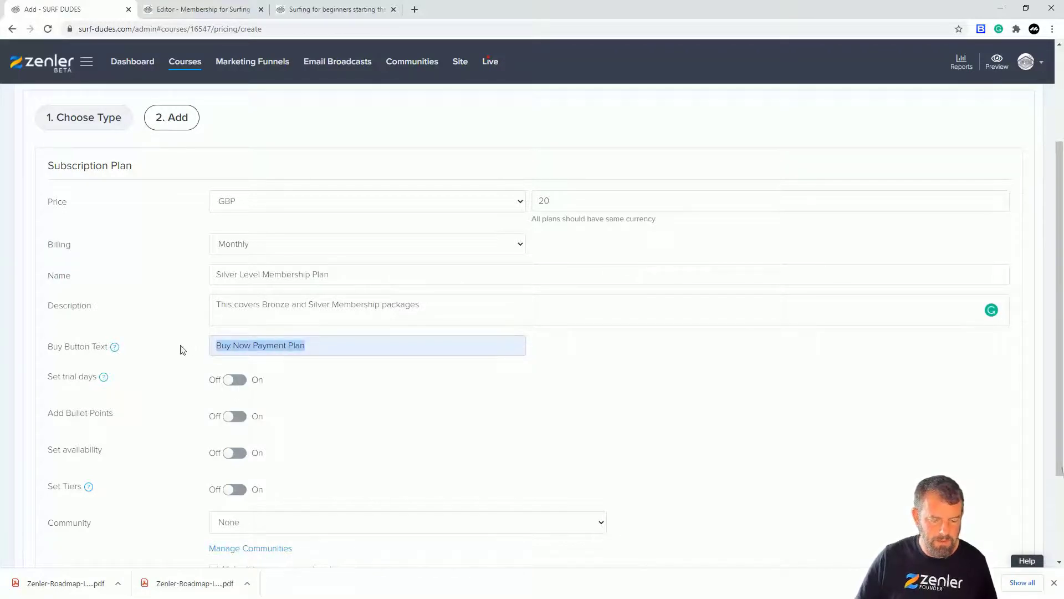
text(Su)
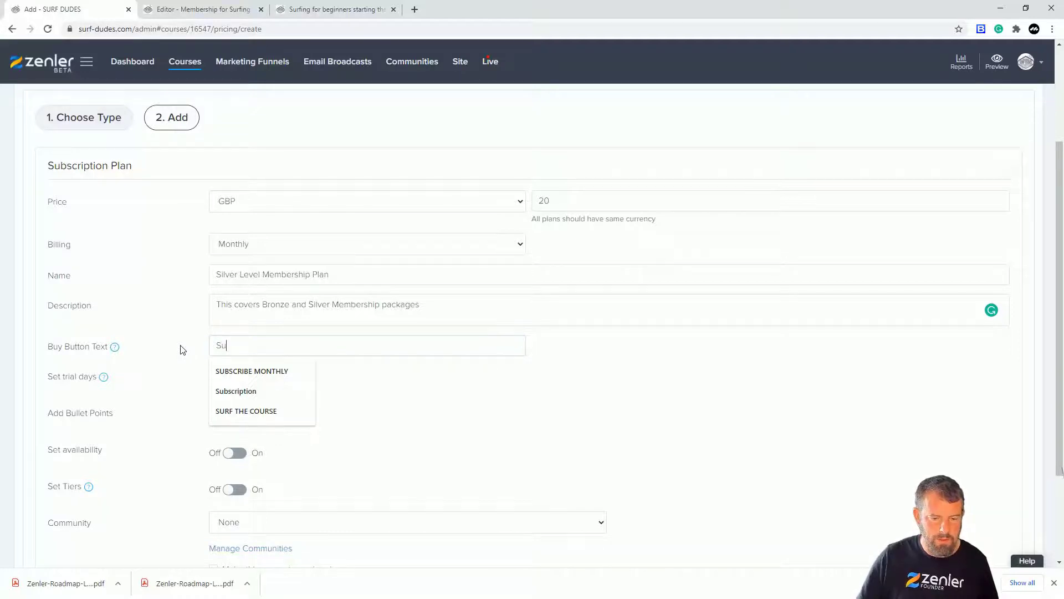
click(225, 371)
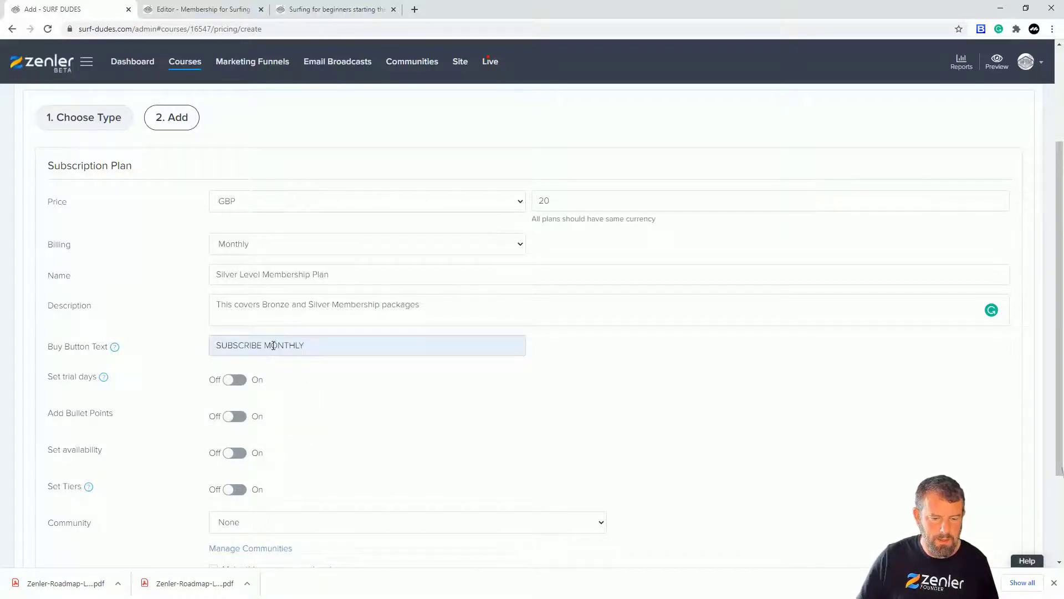
text(TO THIS)
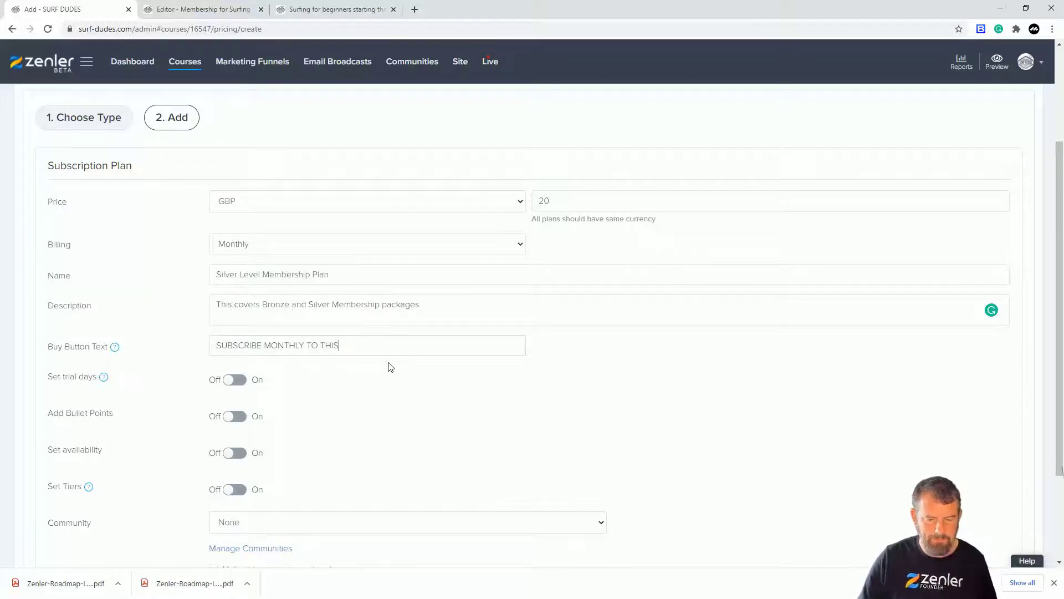
drag(358, 346, 304, 346)
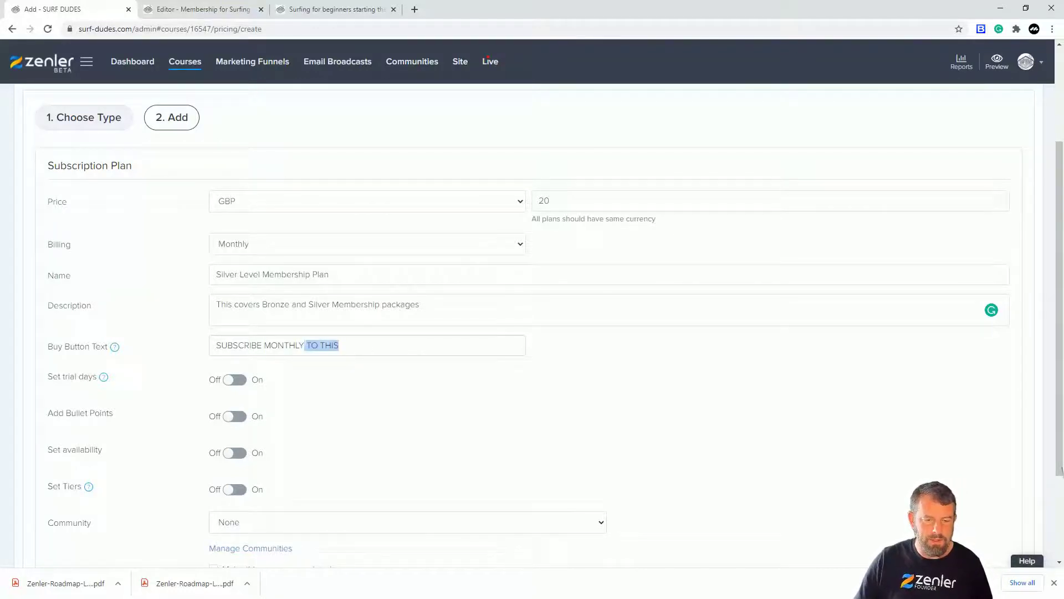
key(BackSpace)
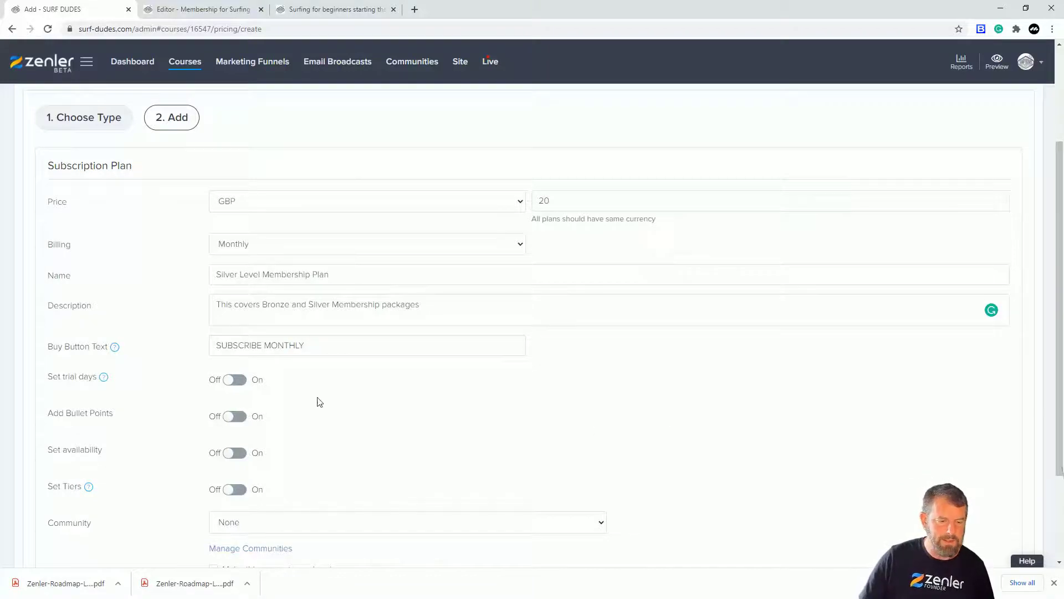
Enable tiers for the Silver plan and include the Bronze Package and Silver Package sections with their lessons.
click(239, 490)
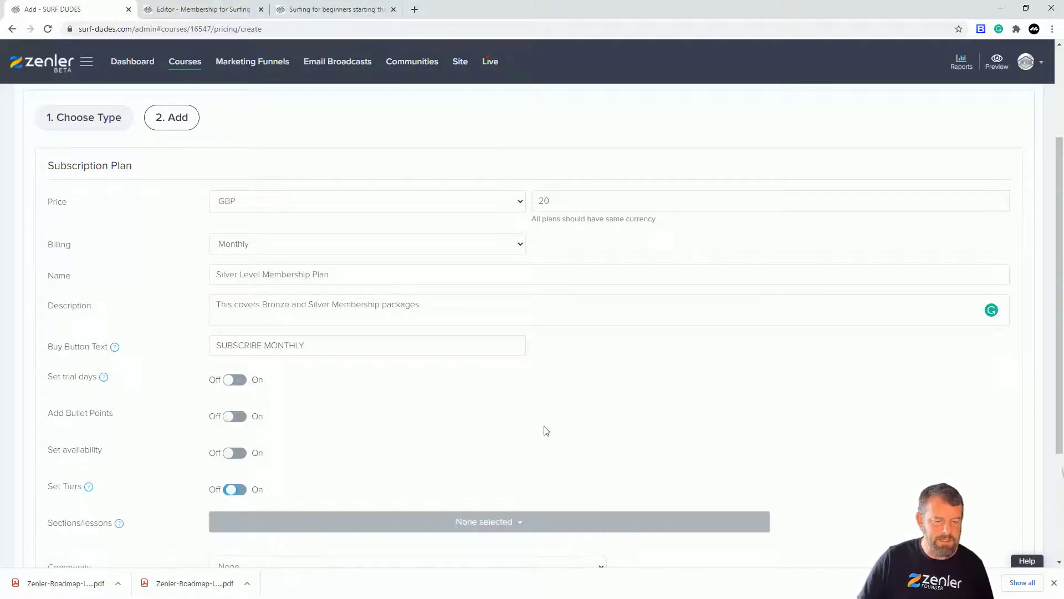
scroll(663, 380, down, 1)
click(519, 473)
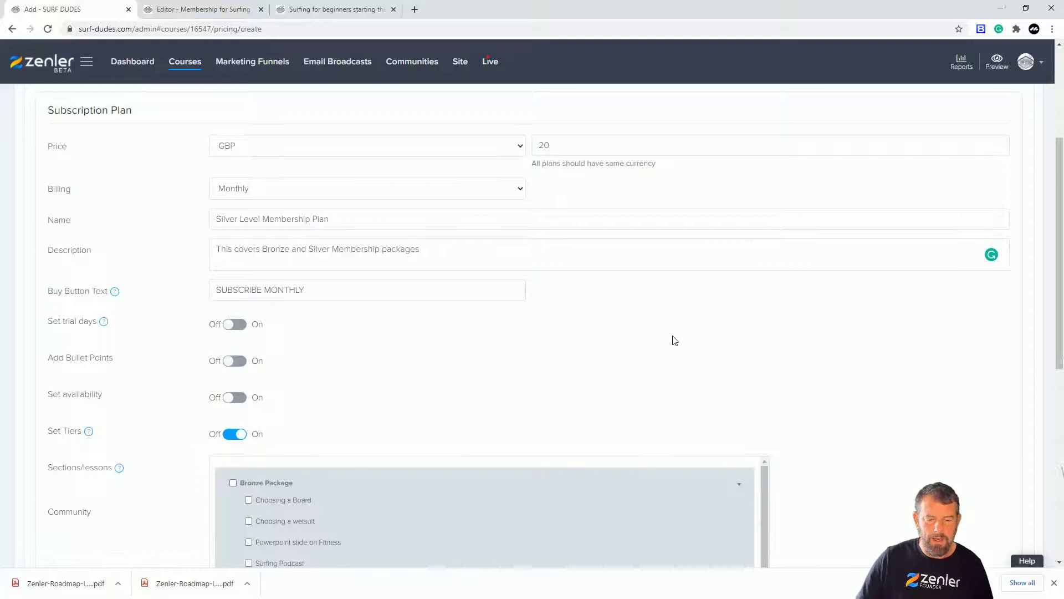
scroll(672, 340, down, 5)
scroll(431, 257, up, 5)
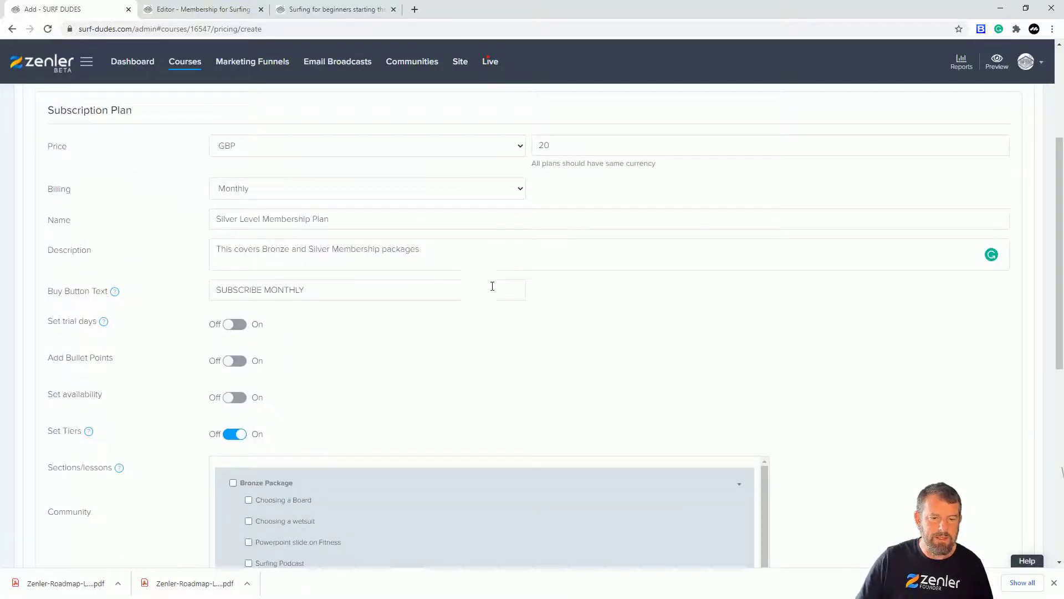
scroll(499, 289, down, 5)
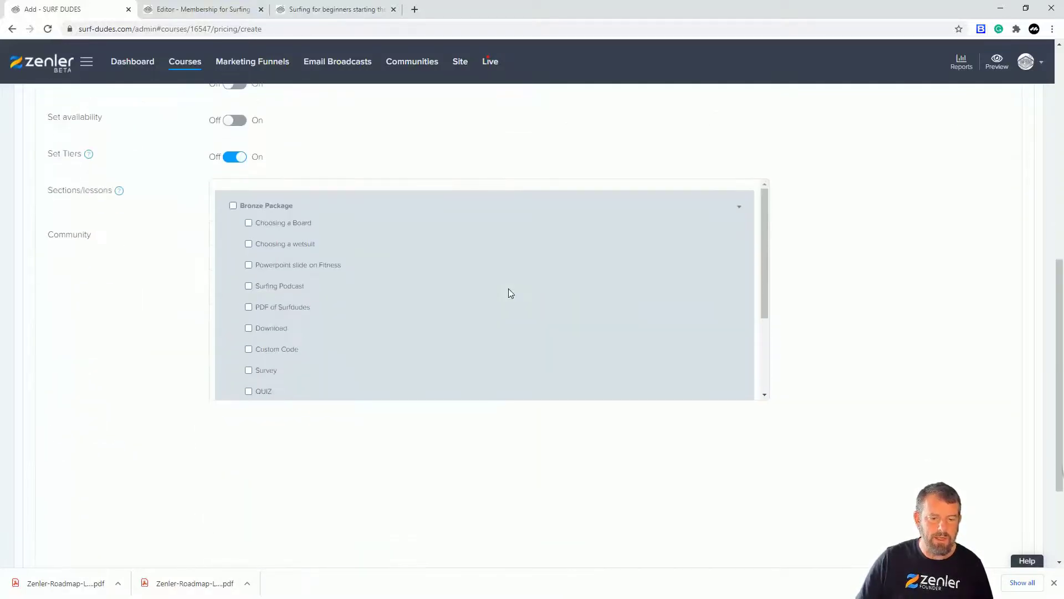
click(232, 205)
drag(767, 264, 774, 366)
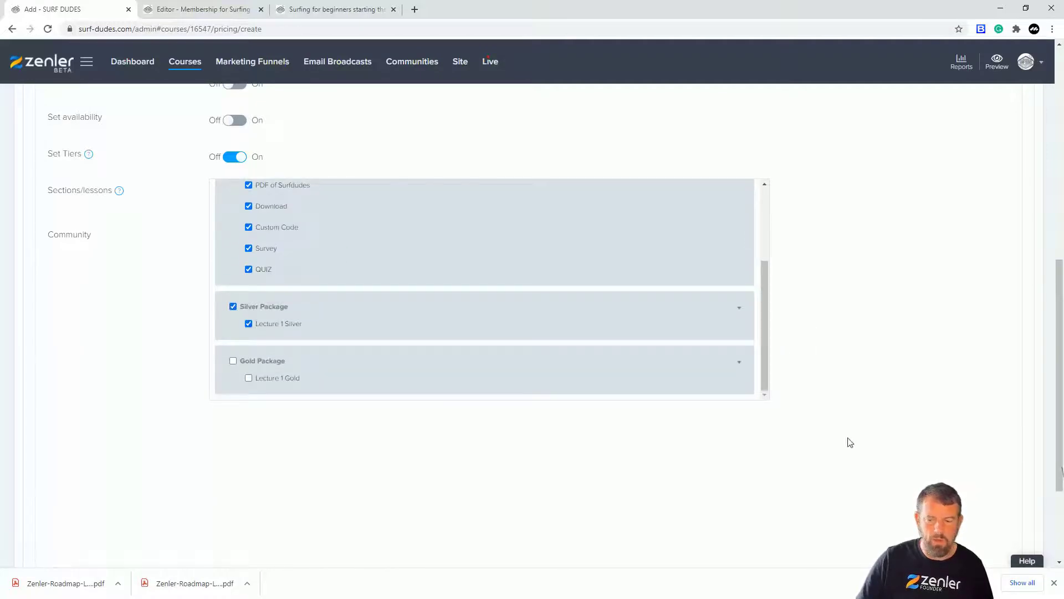
Finish creating the Silver plan and check the pricing section on the public Membership for Surfing page.
scroll(870, 405, up, 6)
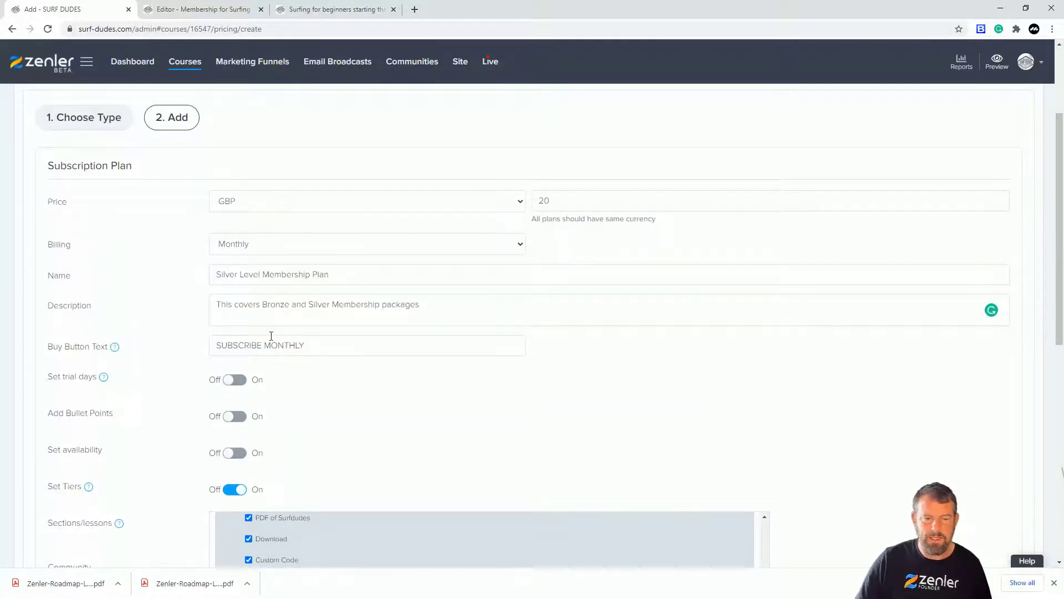
scroll(598, 477, down, 8)
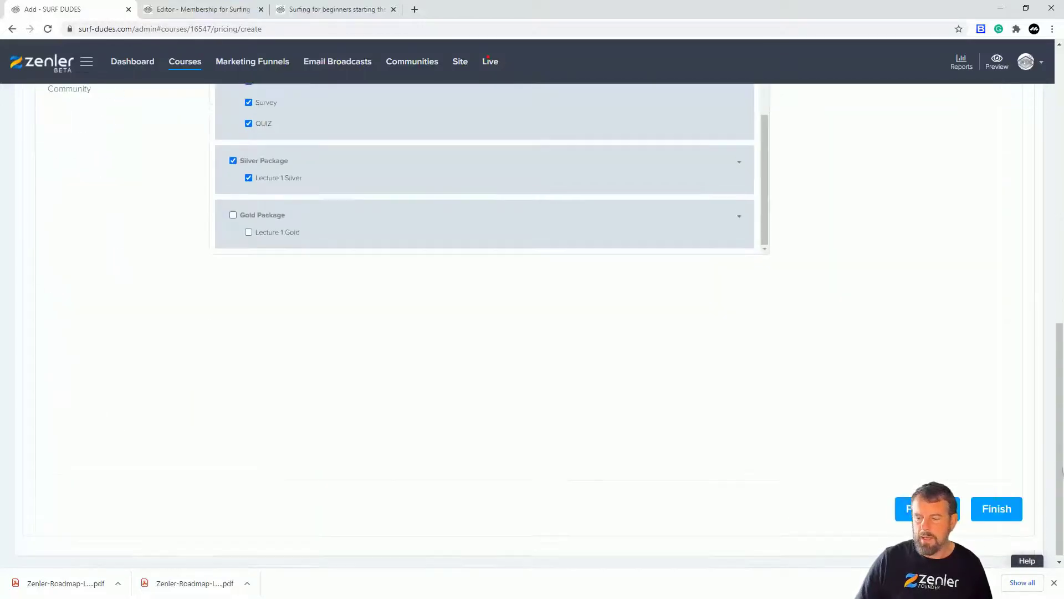
click(993, 505)
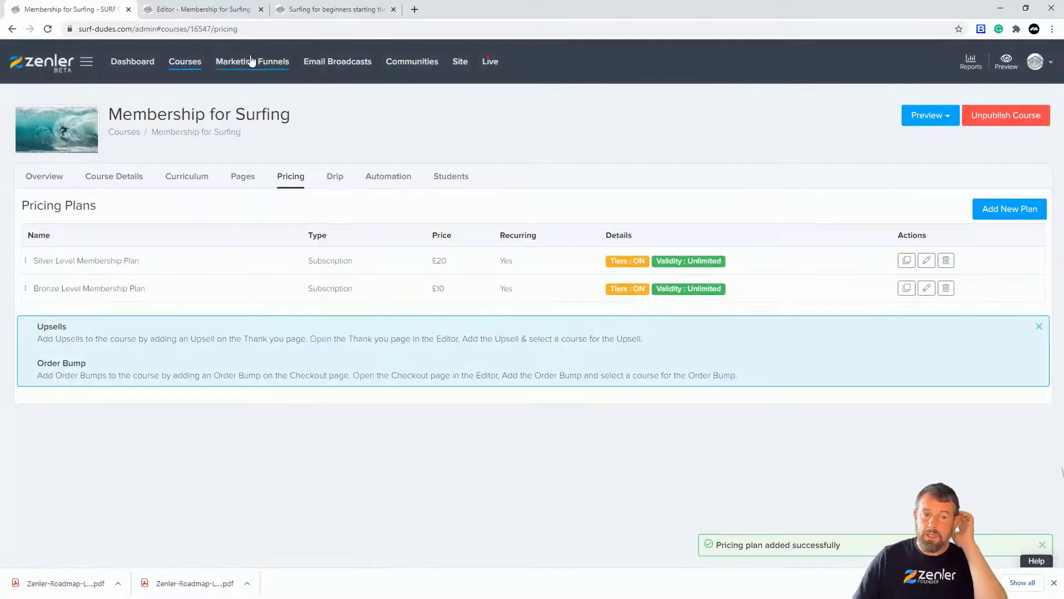
click(356, 10)
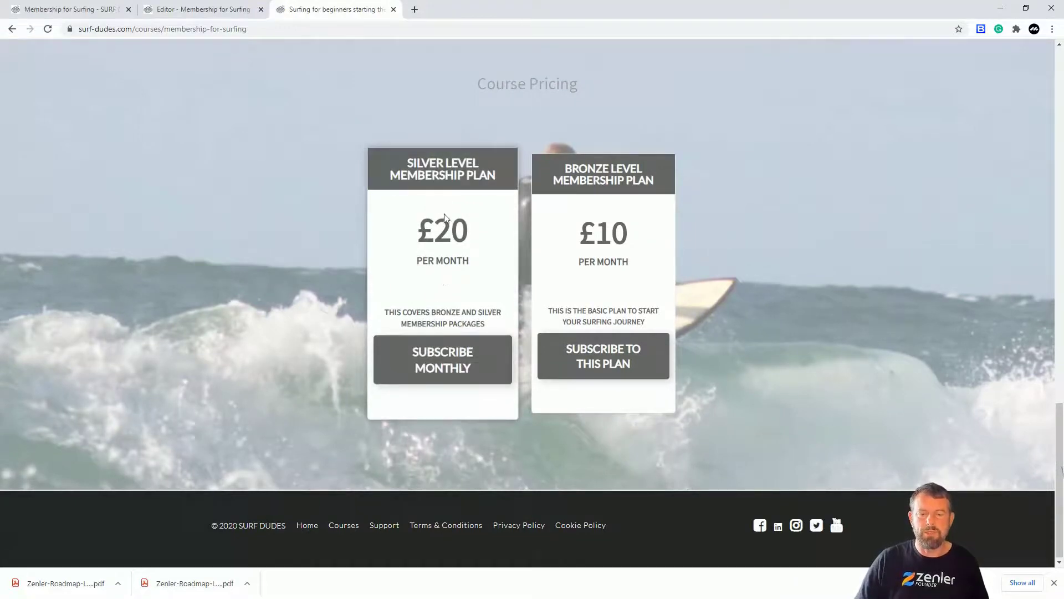
click(75, 9)
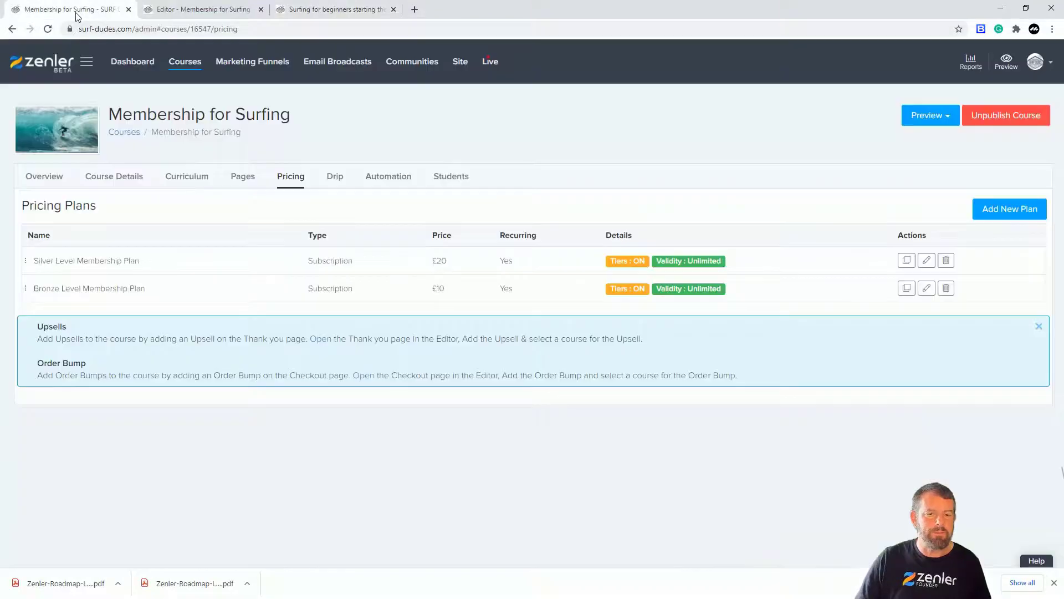
Start another subscription plan for the course with a price of 30 GBP.
click(1010, 210)
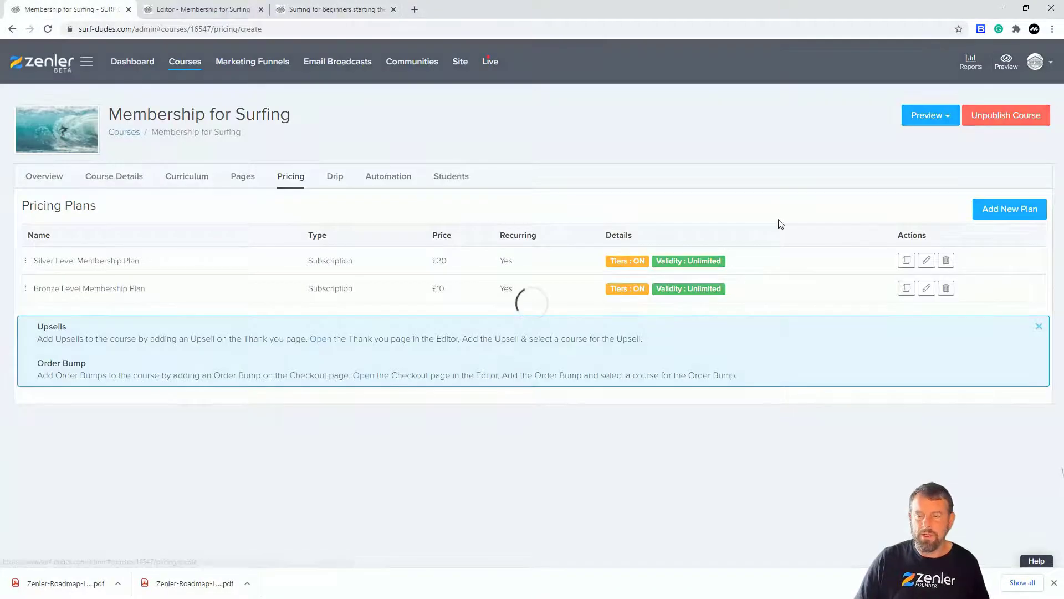
click(657, 321)
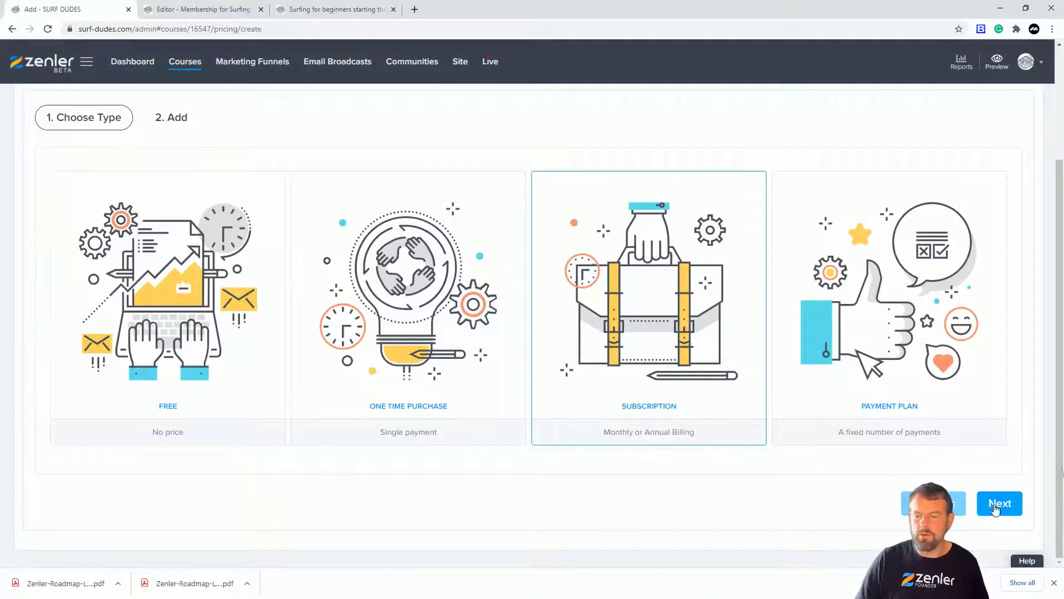
click(583, 198)
text(30)
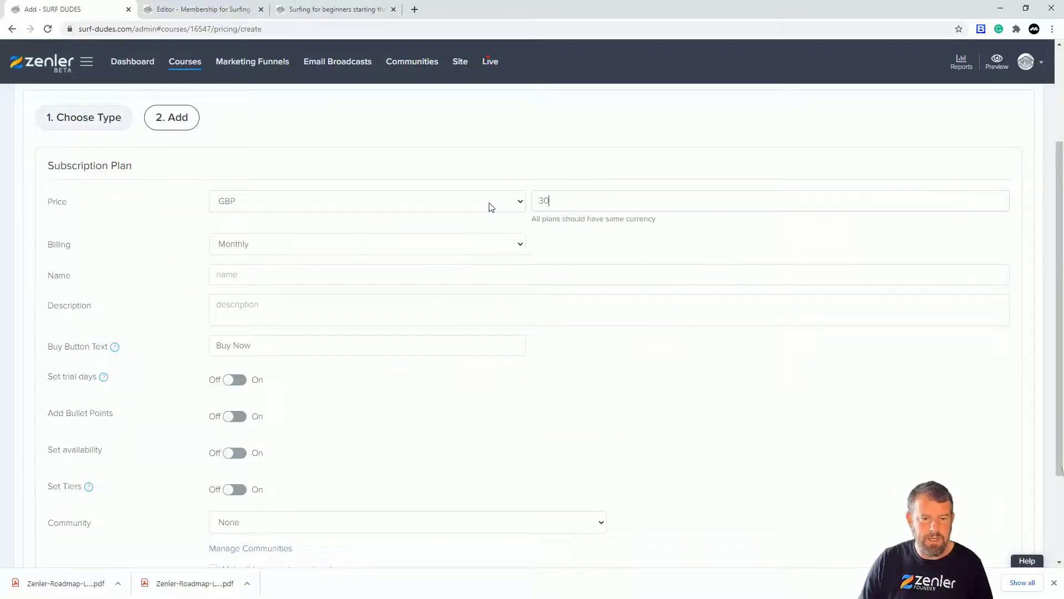
Name the new plan "Gold Level Membership Plan" by reusing the copied Bronze name and replacing its first word.
click(263, 273)
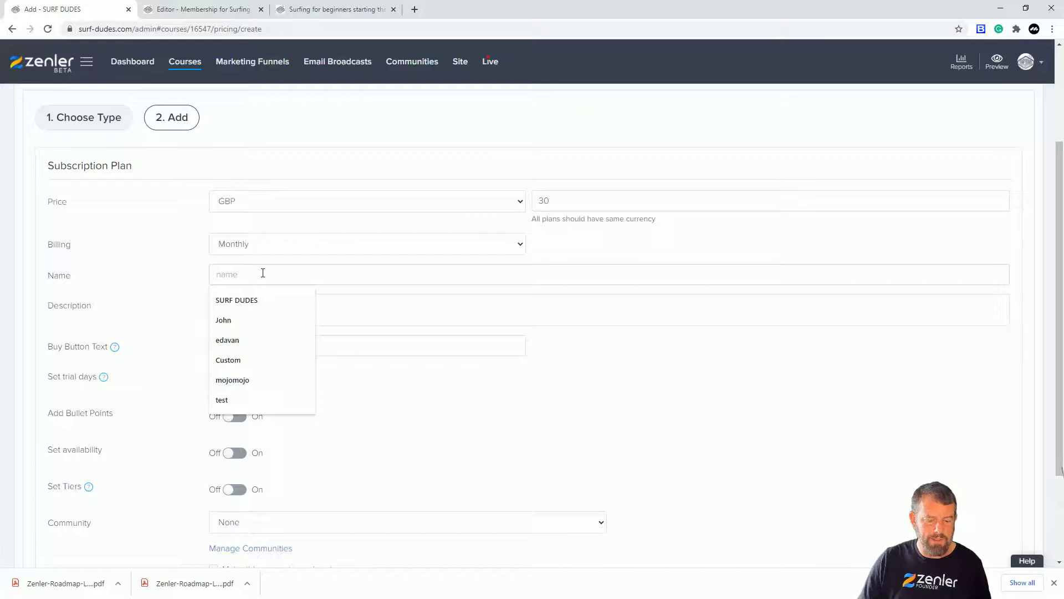
text(Bronze Level Membership Plan)
drag(244, 273, 184, 278)
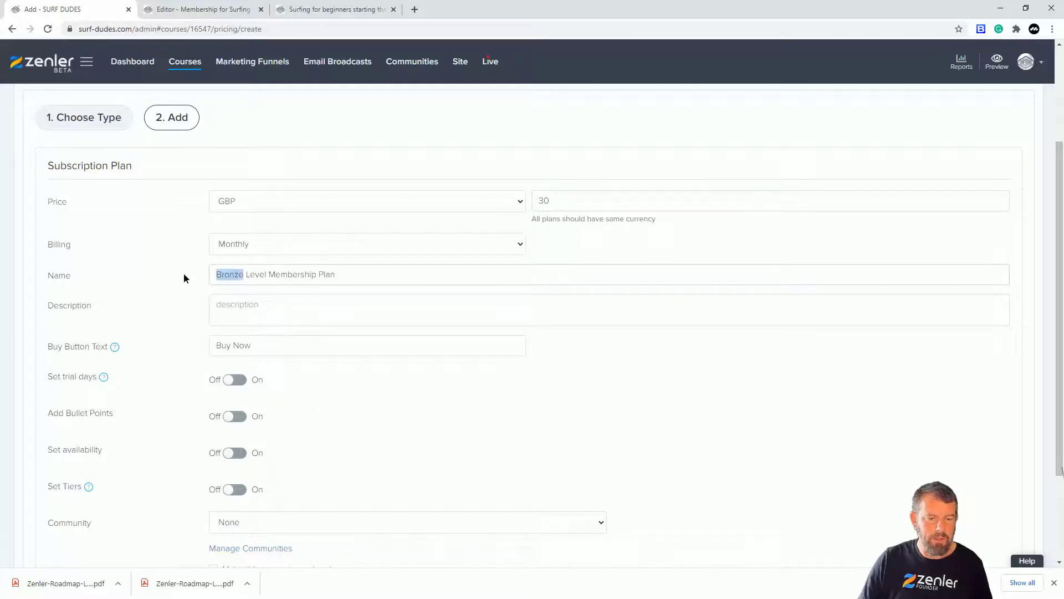
text(Gold)
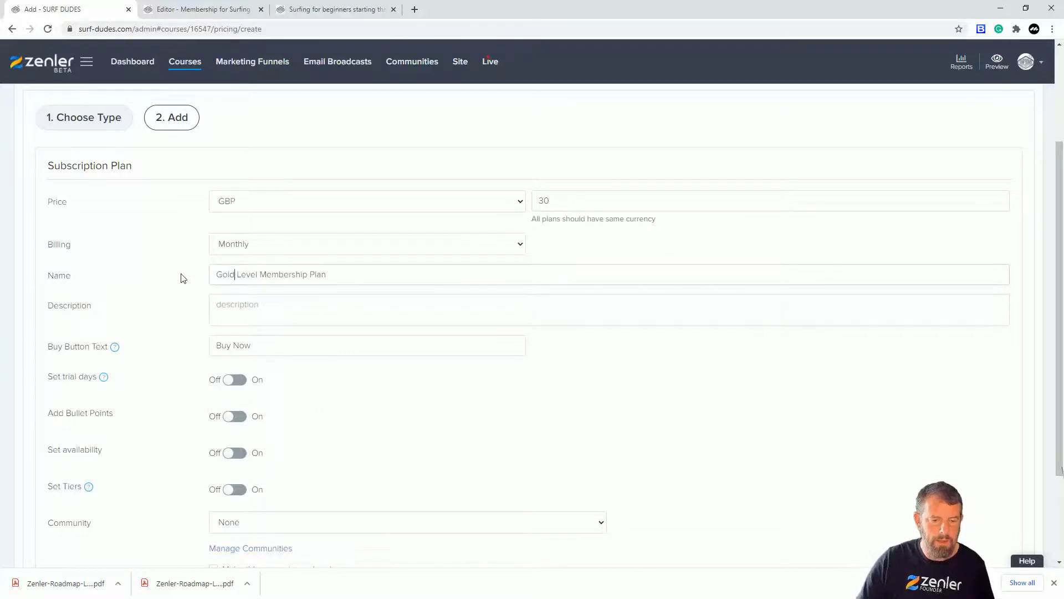
text(Gold level )
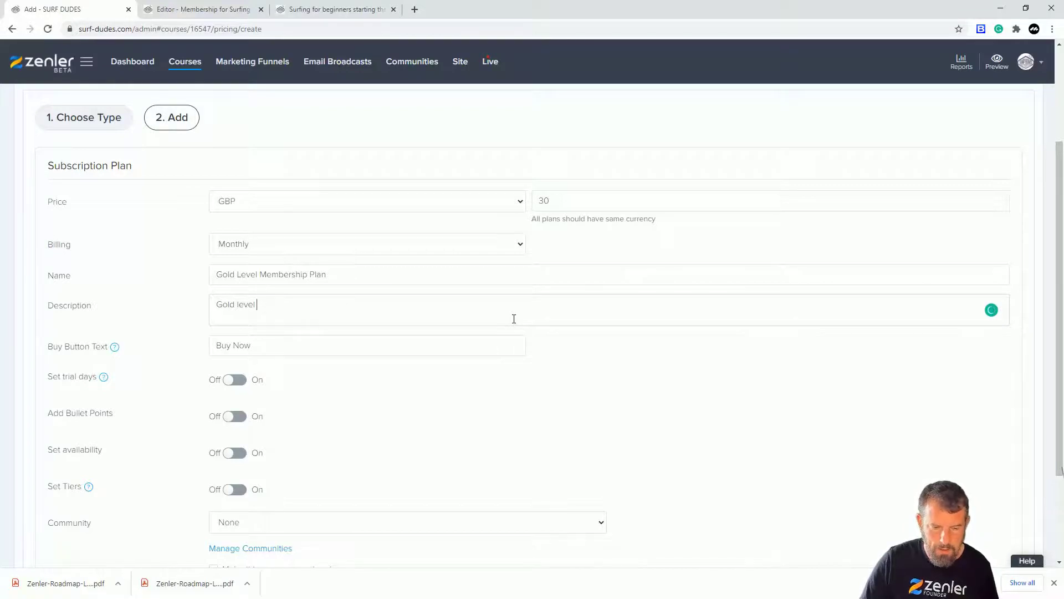
text(meMembership)
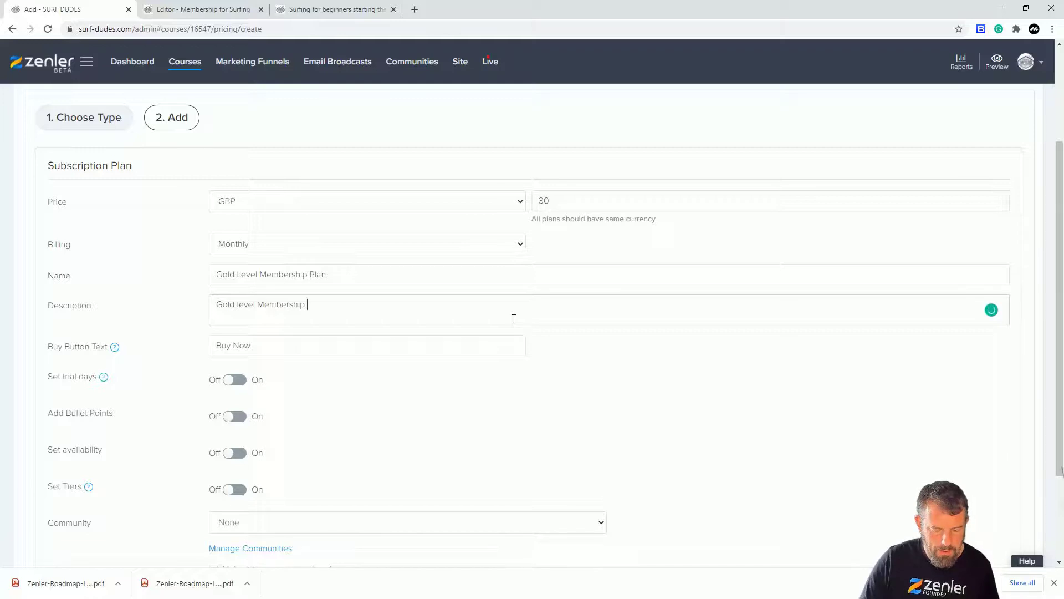
text( covers)
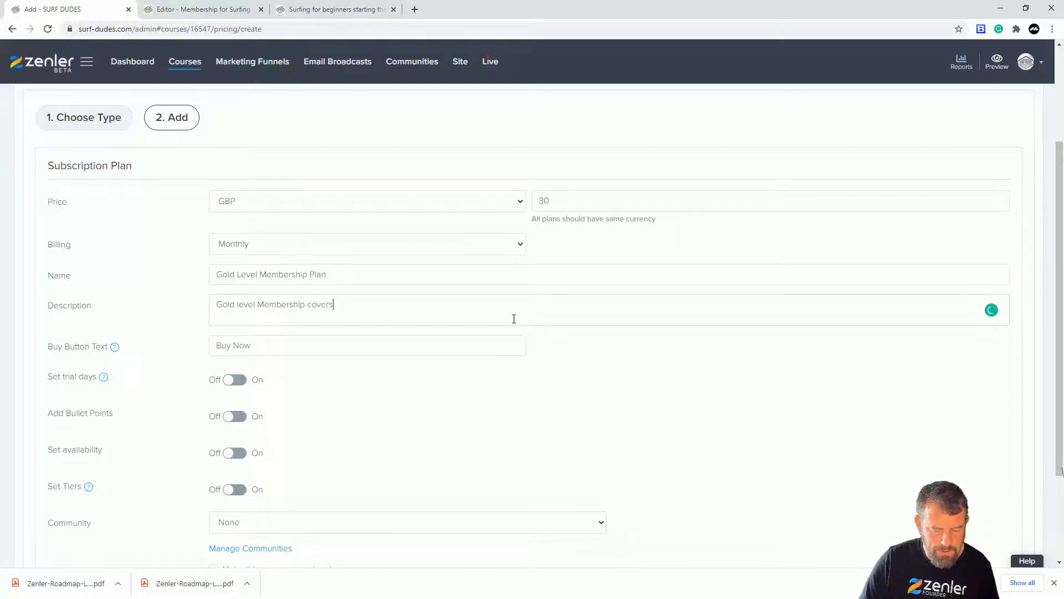
text( Bronze, Silver and Gold Packages)
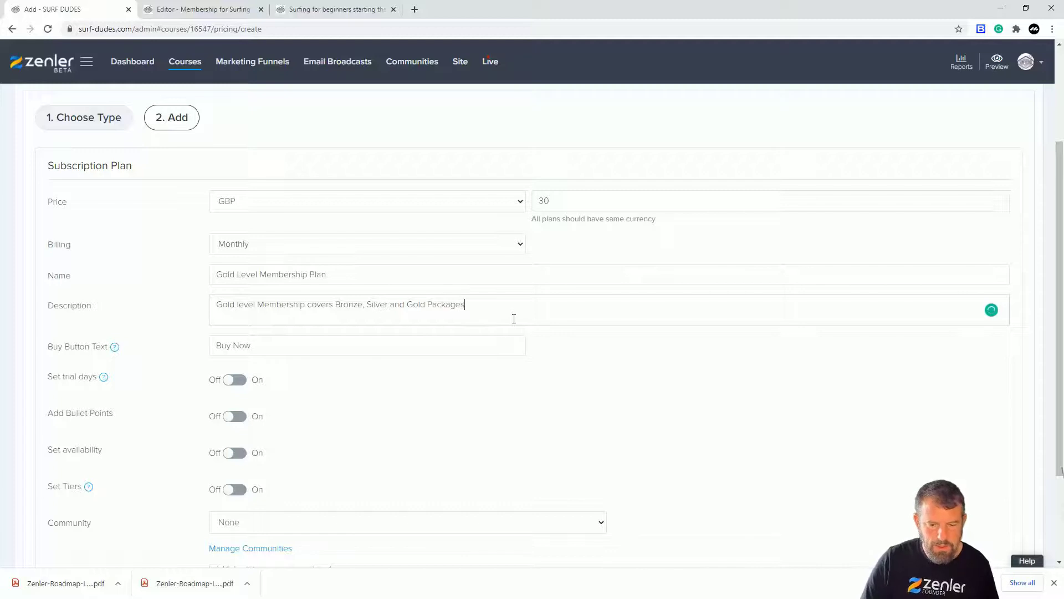
Set the Gold plan's buy button text to "SUBSCRIBE MONTHLY".
click(277, 351)
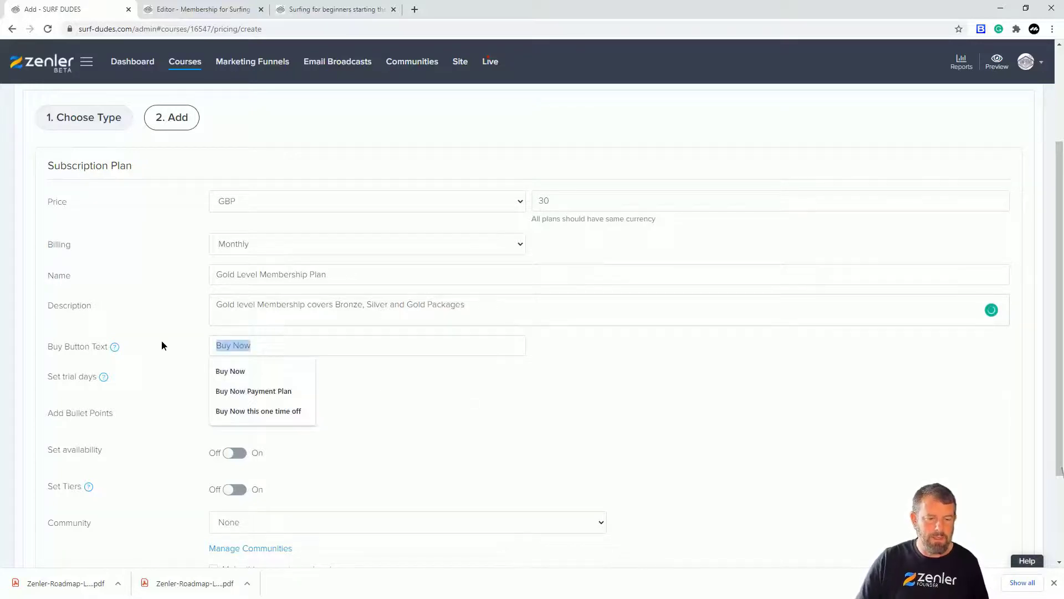
text(SUBSCRIBE MONTHLY)
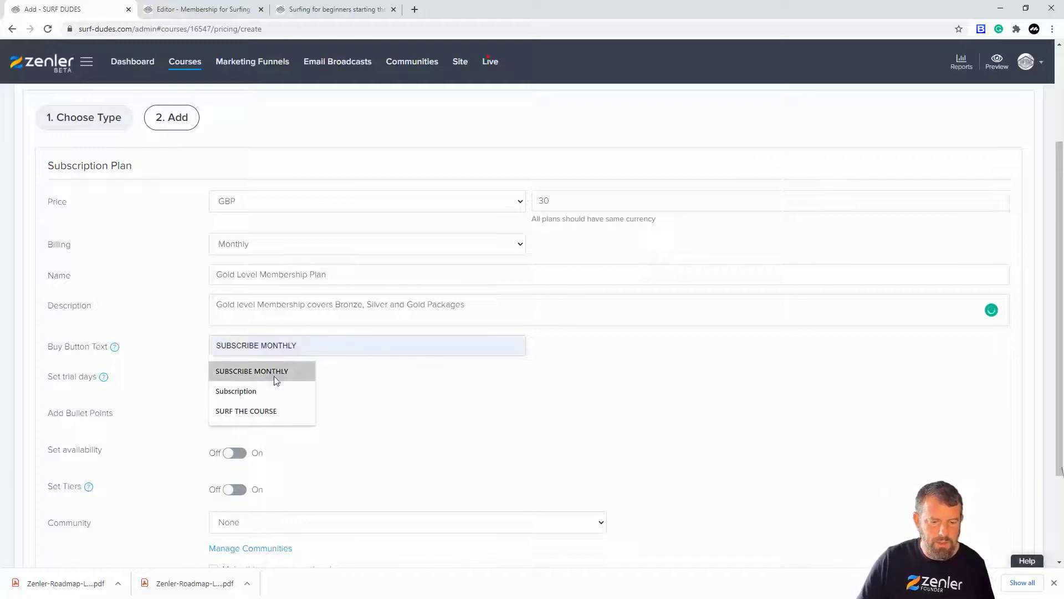
click(274, 373)
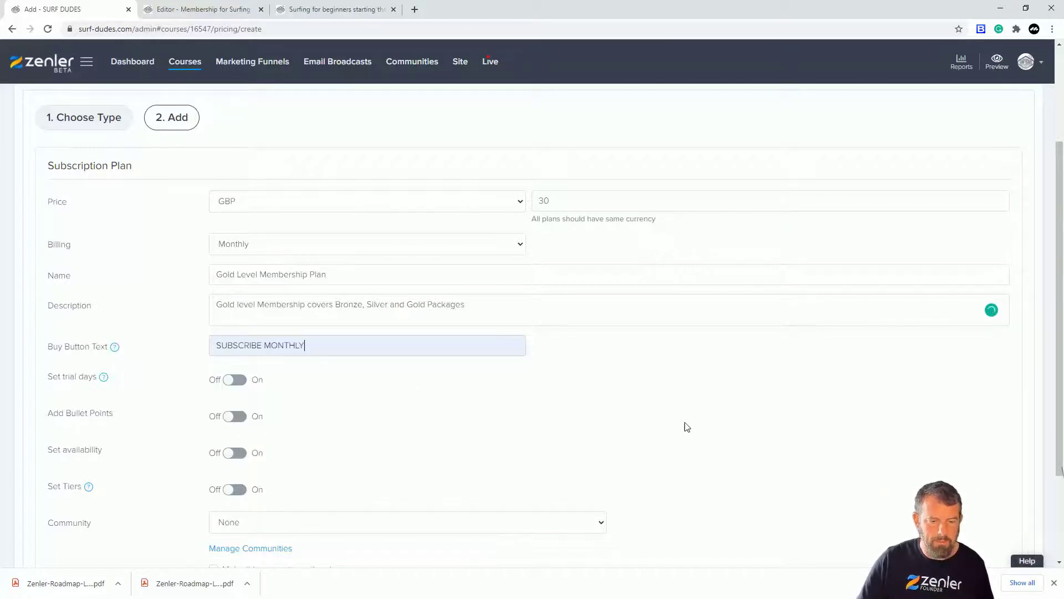
Enable tiers on the Gold plan, include the full Bronze, Silver and Gold Package sections, and save the plan.
scroll(642, 396, down, 3)
click(240, 363)
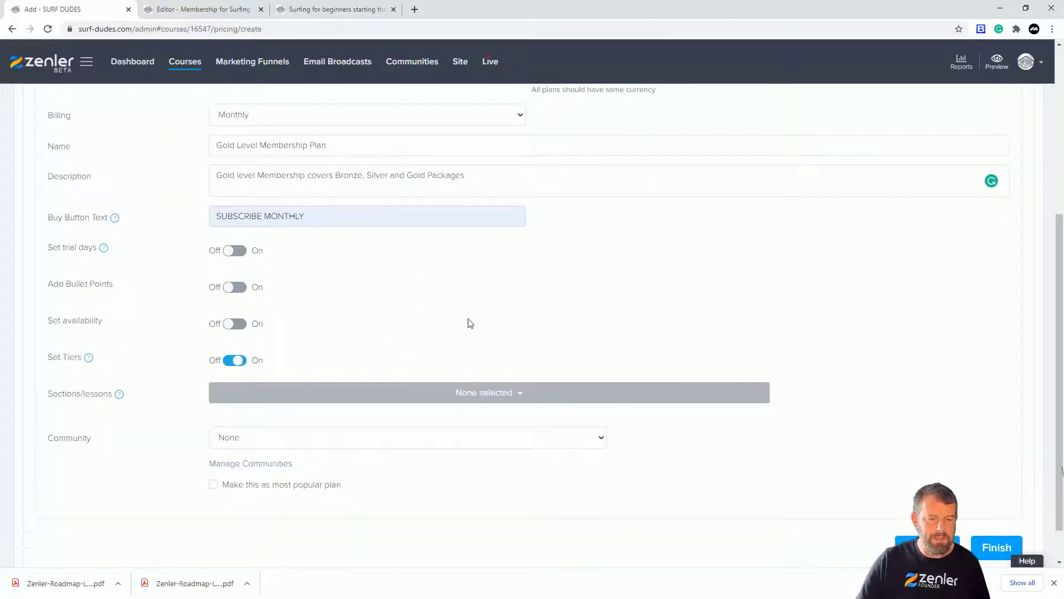
click(511, 398)
scroll(436, 330, down, 5)
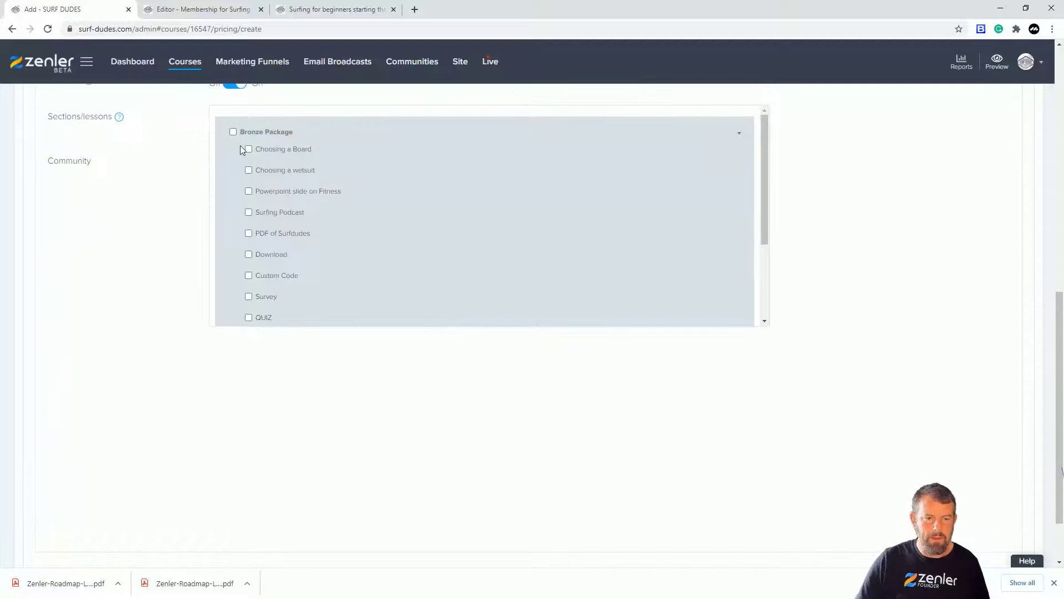
click(233, 132)
scroll(382, 205, down, 2)
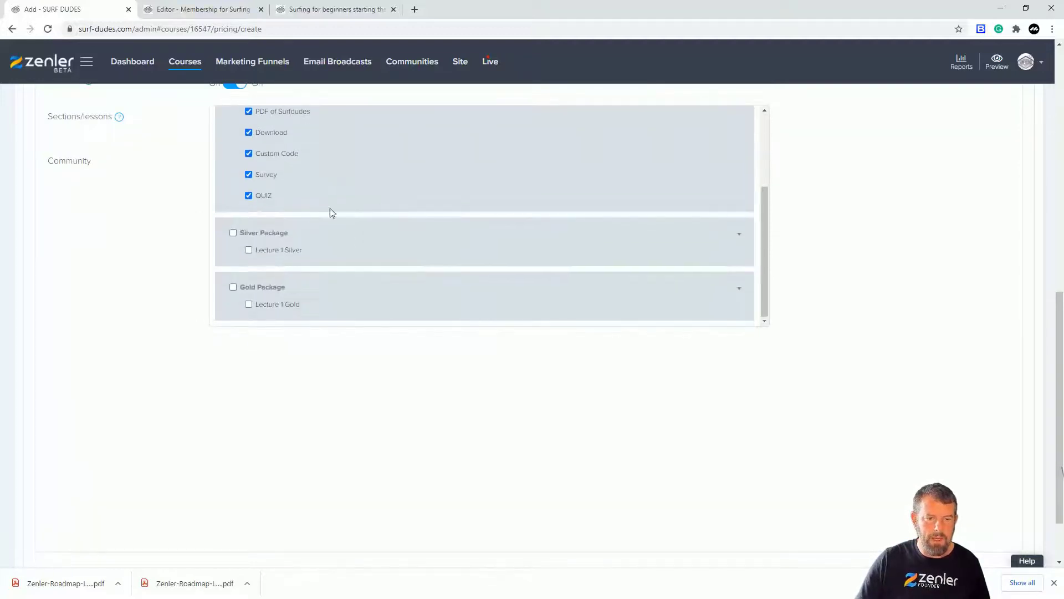
click(233, 232)
click(234, 232)
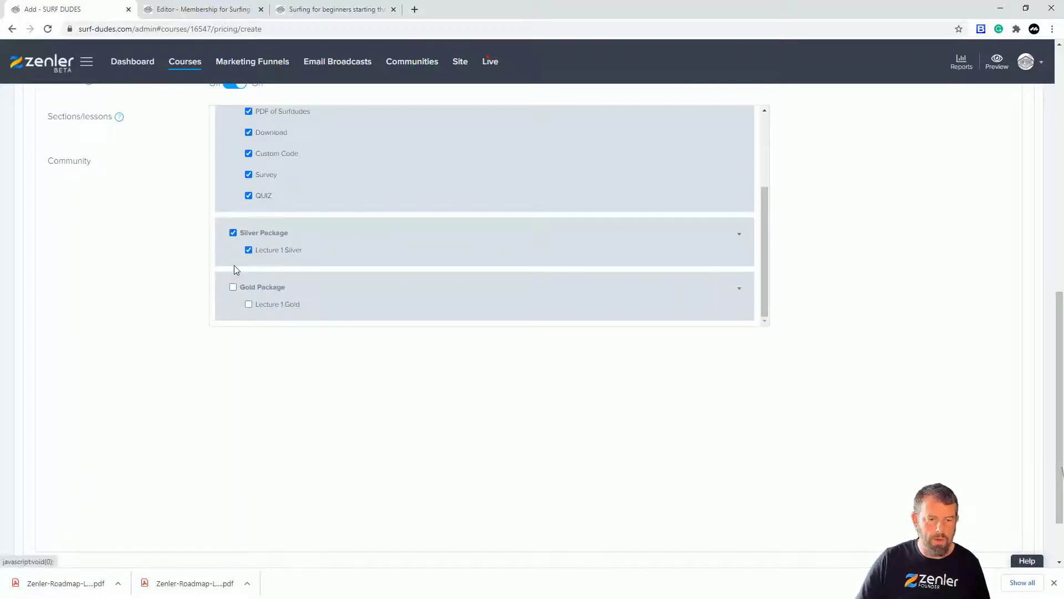
scroll(533, 278, up, 5)
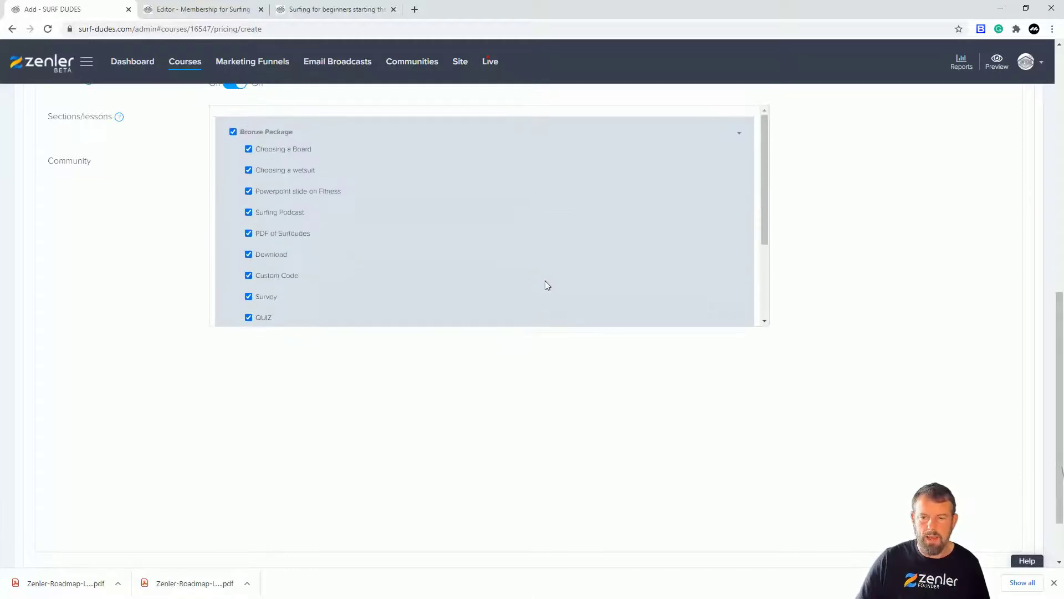
scroll(1024, 345, down, 2)
click(1000, 504)
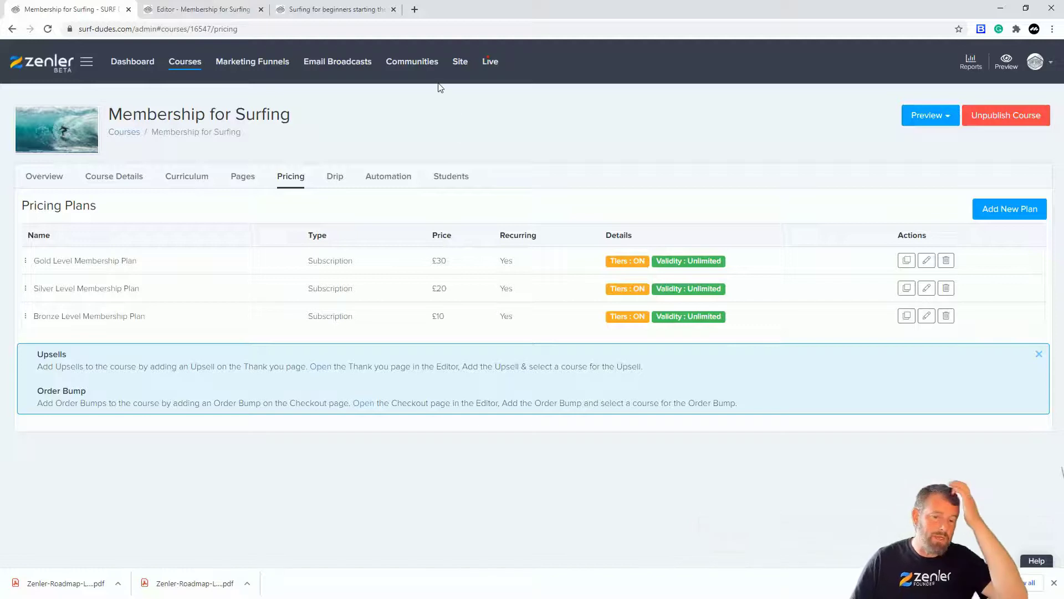
Reload the public course page and check the order of the membership plans under Course Pricing.
click(306, 13)
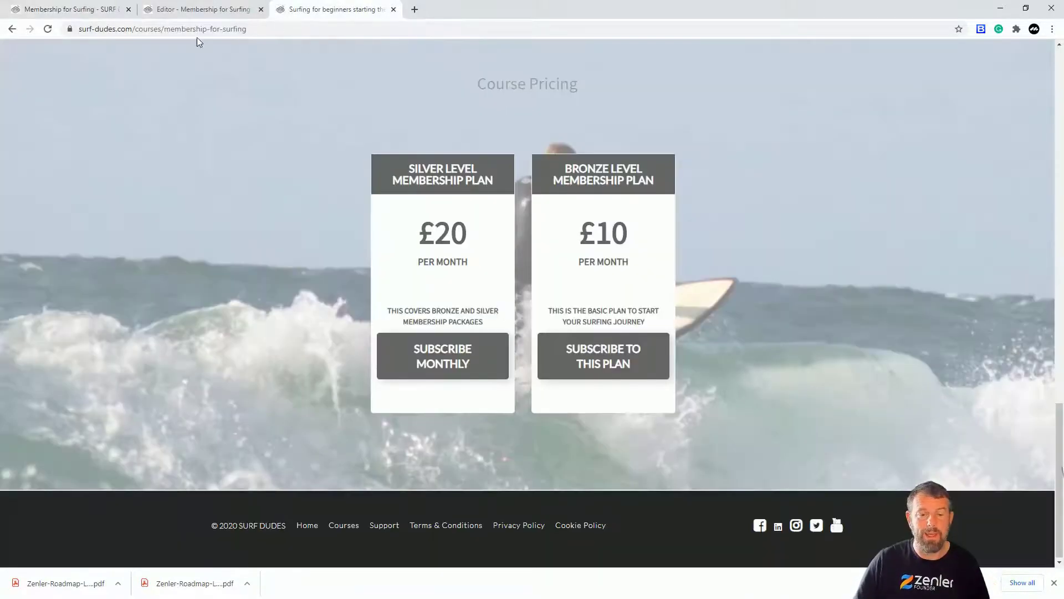
click(48, 28)
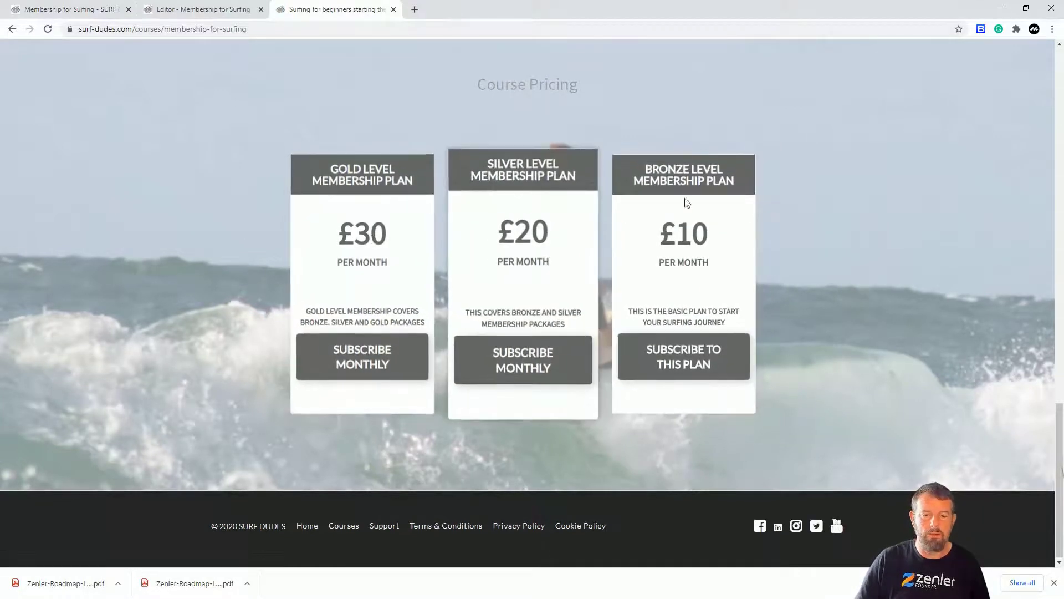
click(232, 10)
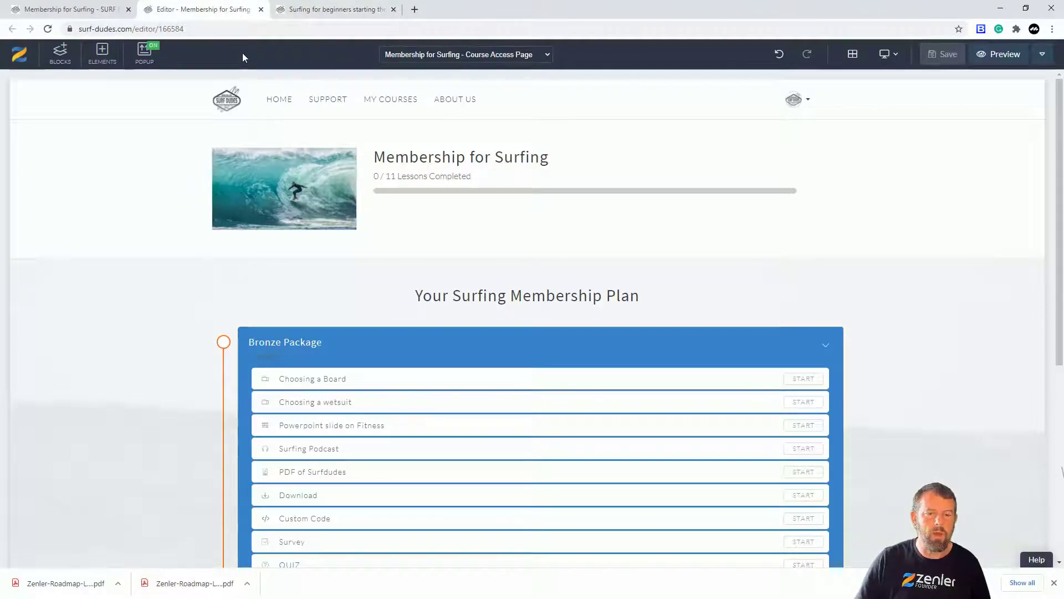
Reorder the course's pricing plans so that Bronze comes first, Silver second and Gold last.
click(83, 11)
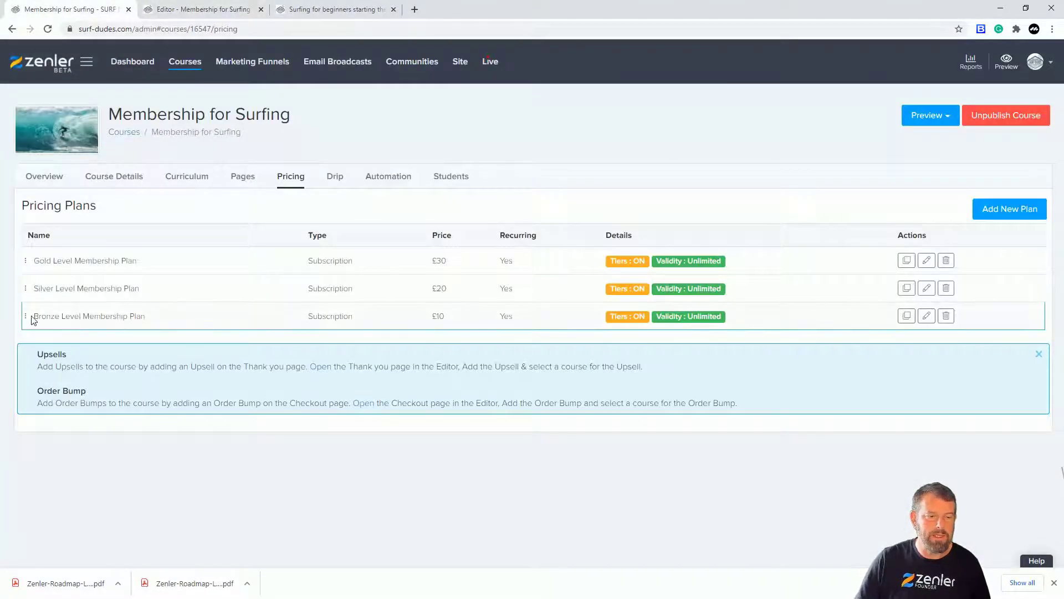
drag(27, 320, 20, 258)
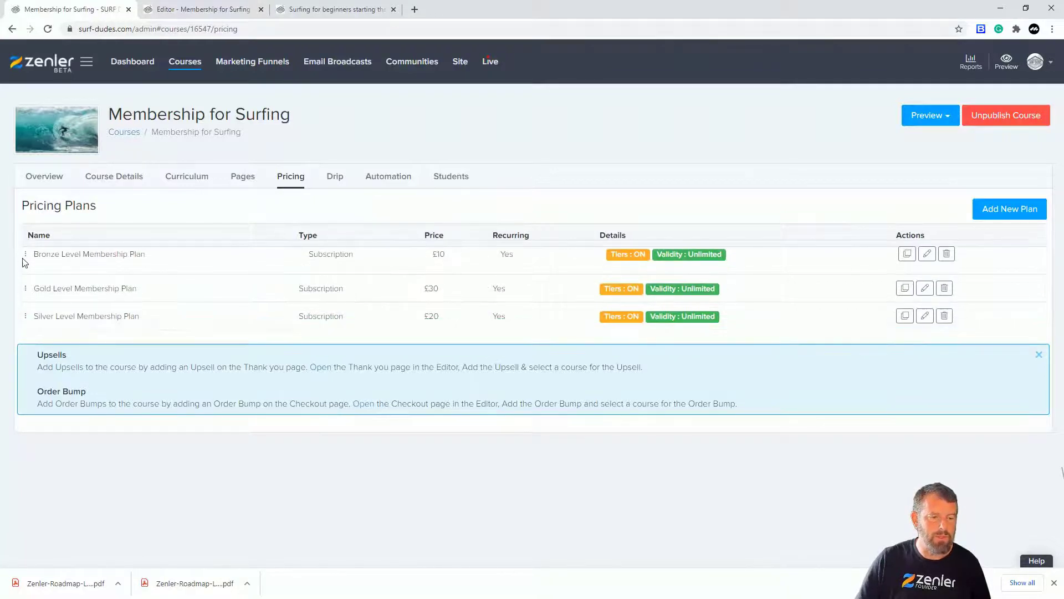
mouse_move(27, 323)
mouse_down()
mouse_move(18, 290)
mouse_move(35, 311)
mouse_up()
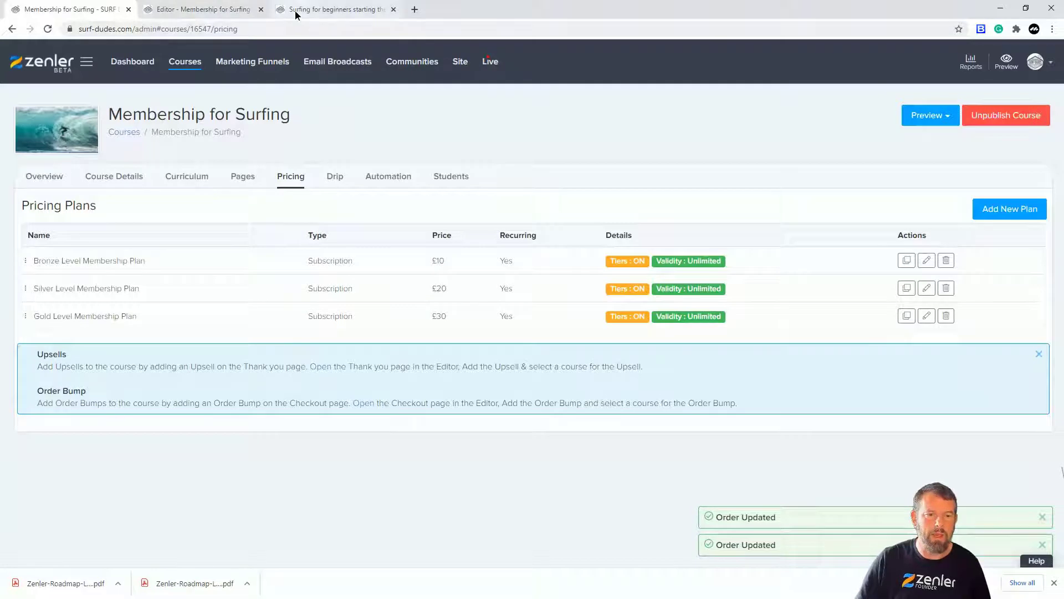
Refresh the public course page and review the rearranged Bronze, Silver and Gold pricing boxes.
click(296, 10)
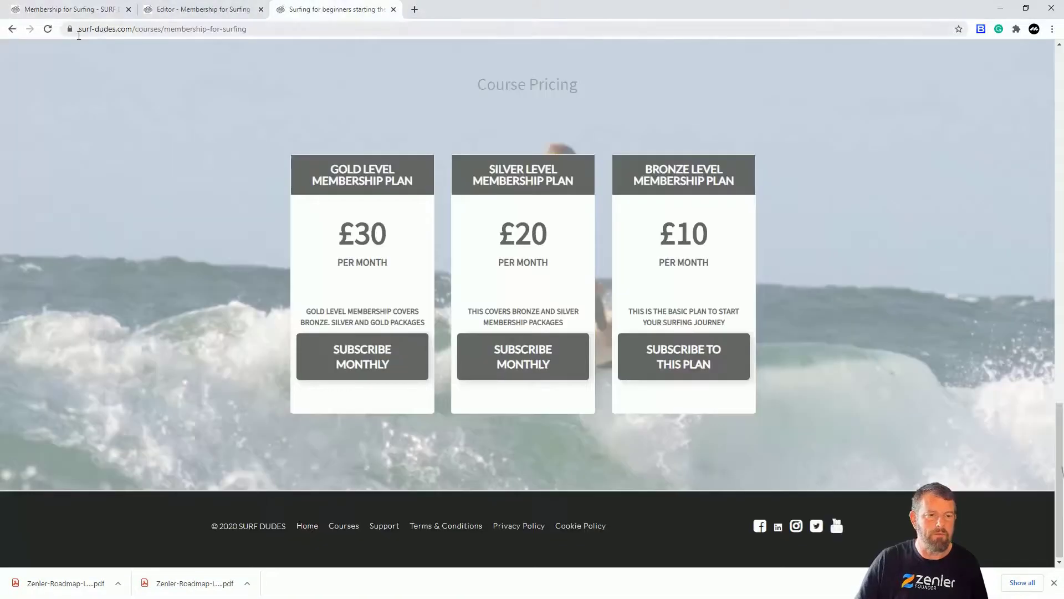
click(48, 30)
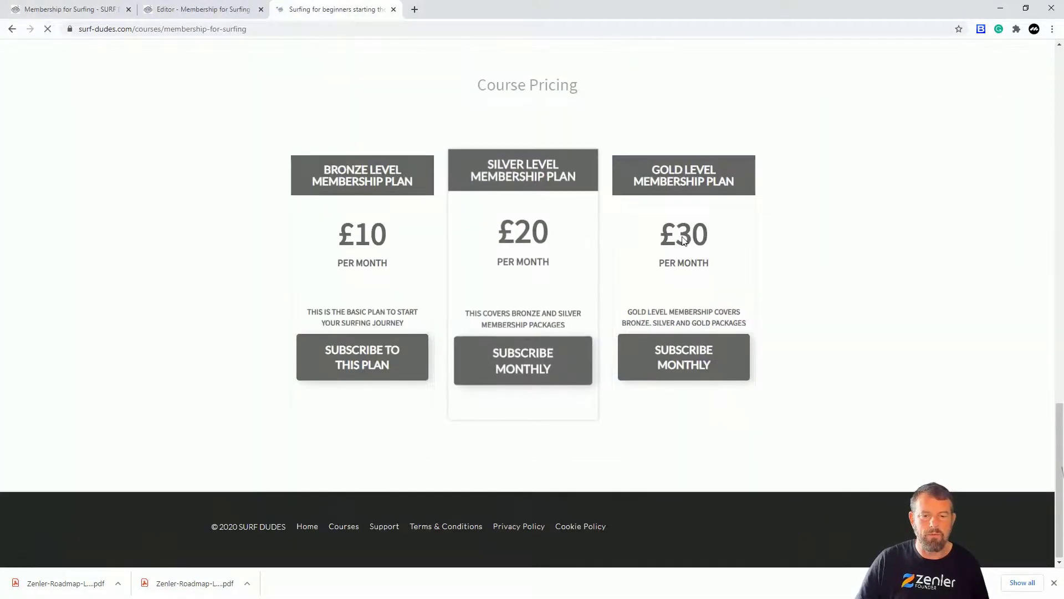
scroll(822, 244, up, 2)
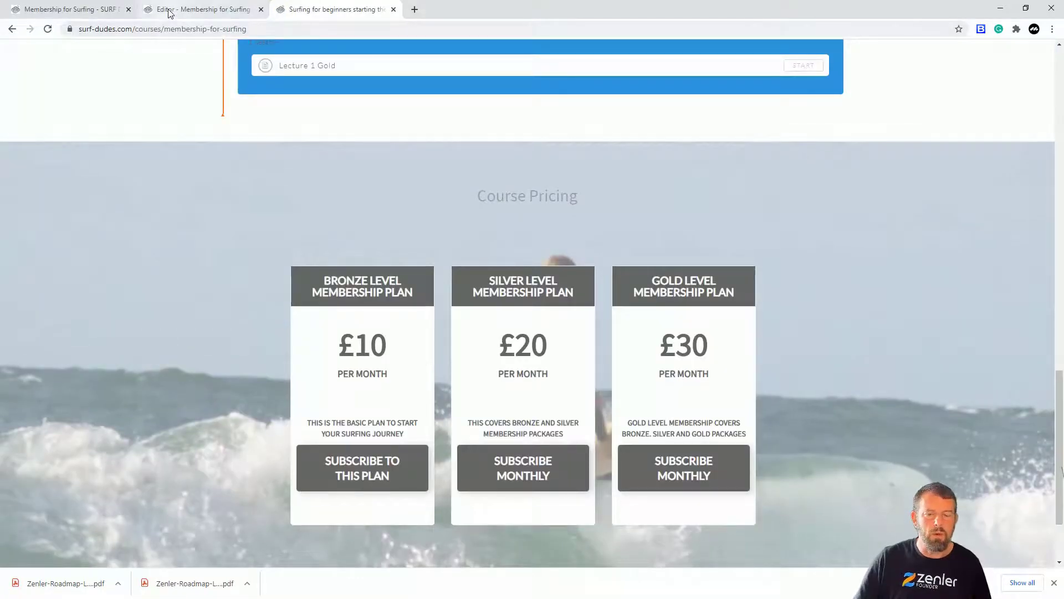
Open the site's student list in the admin area and delete the existing test student.
click(54, 12)
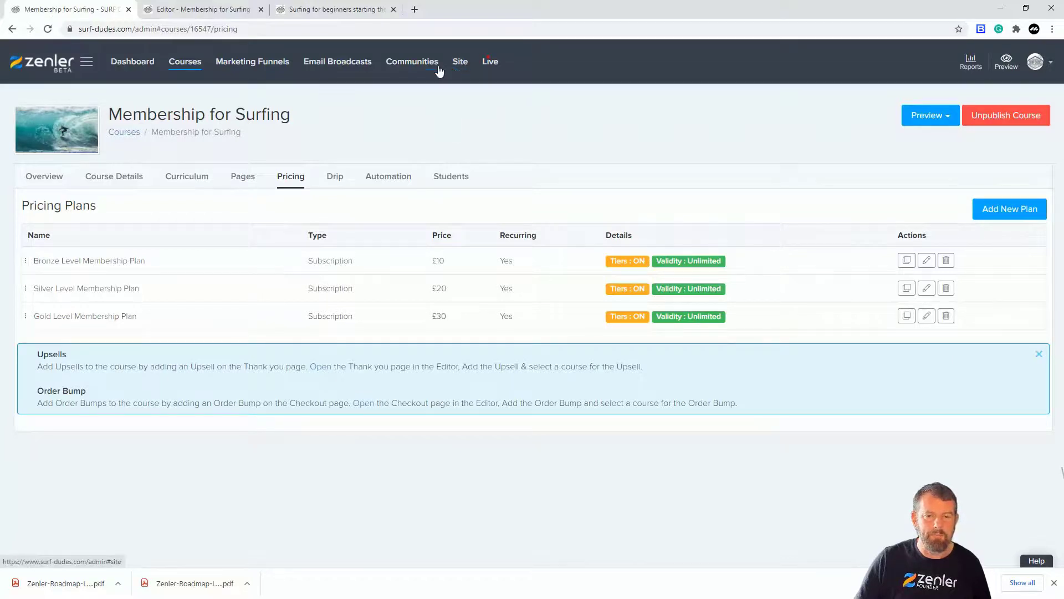
click(460, 63)
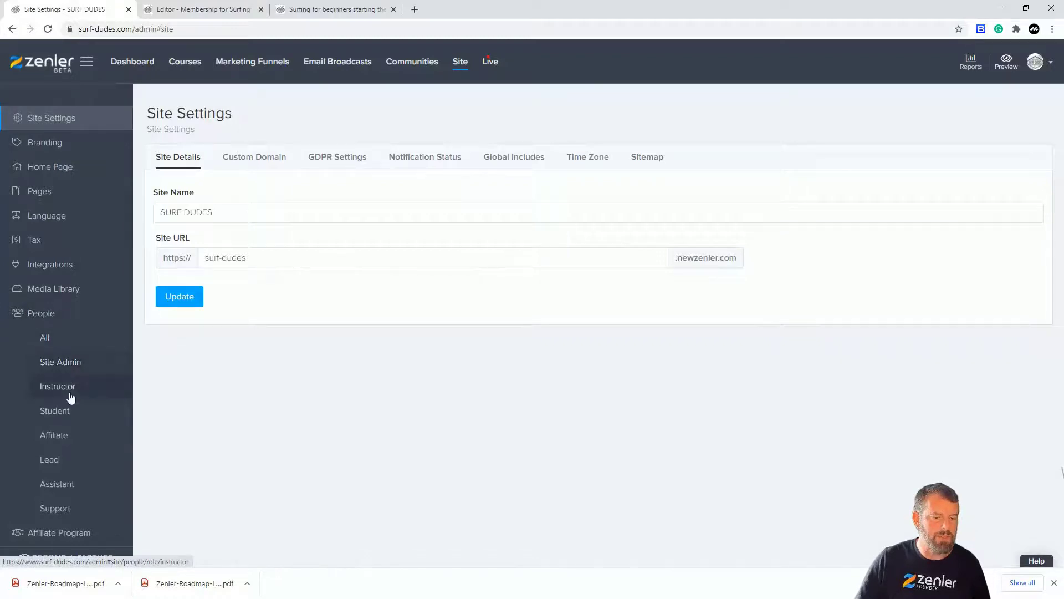
click(56, 415)
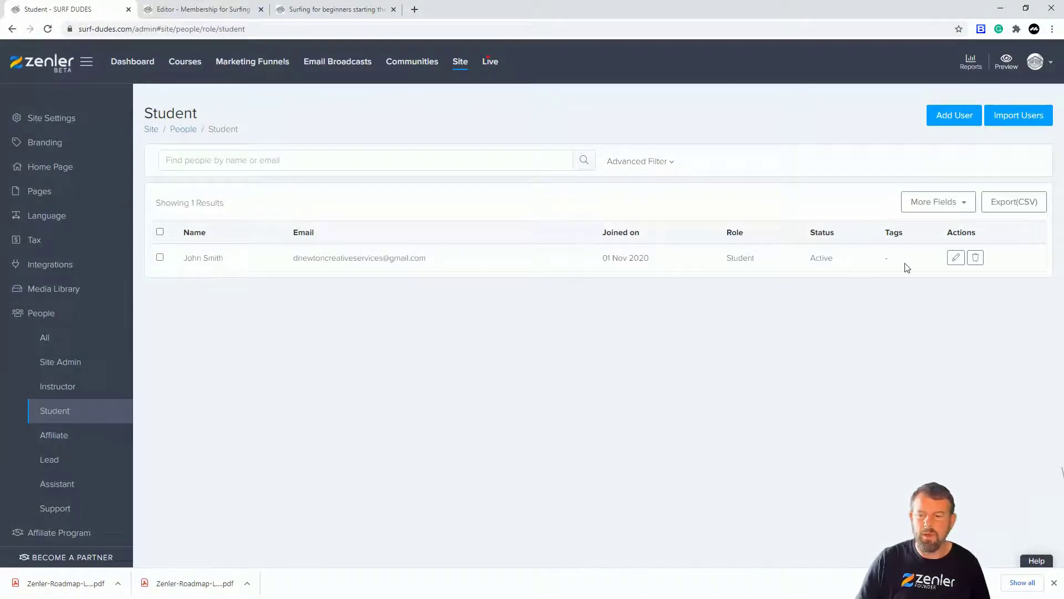
click(975, 257)
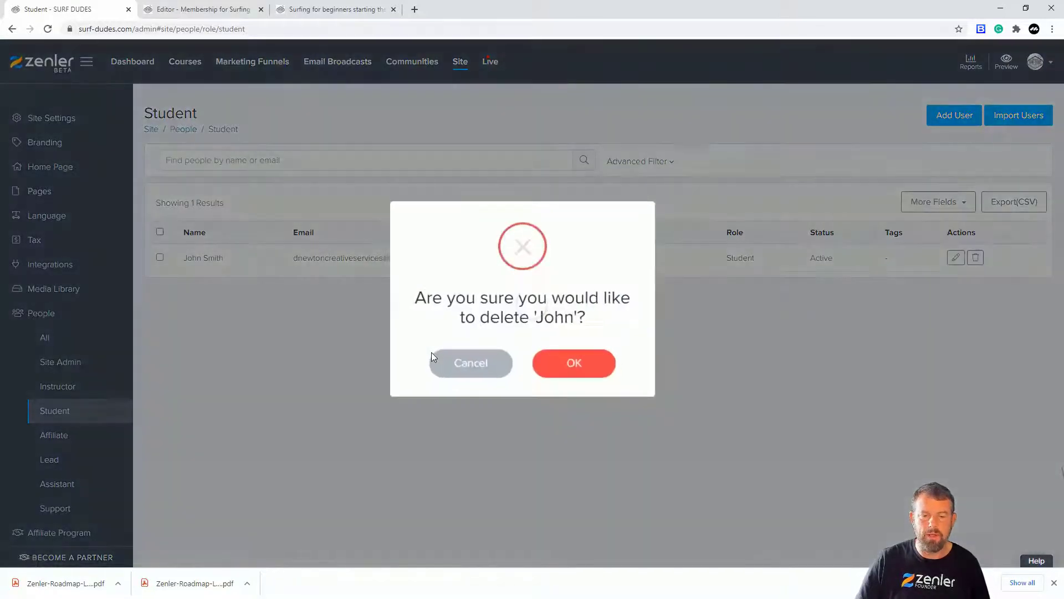
click(538, 361)
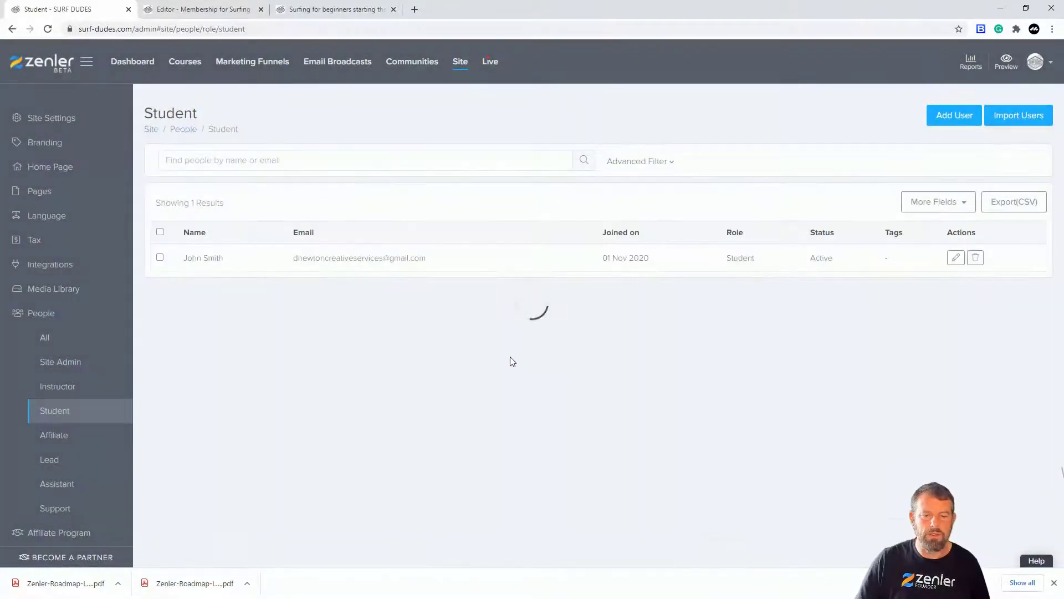
Start a new student user and fill in the student's first name, last name and e-mail address.
click(955, 119)
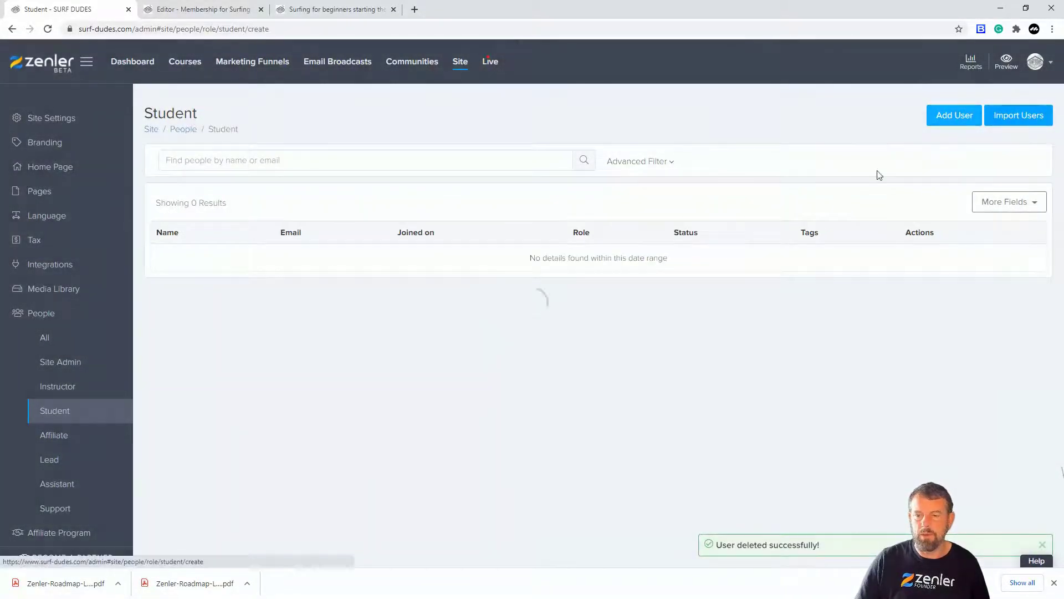
click(311, 194)
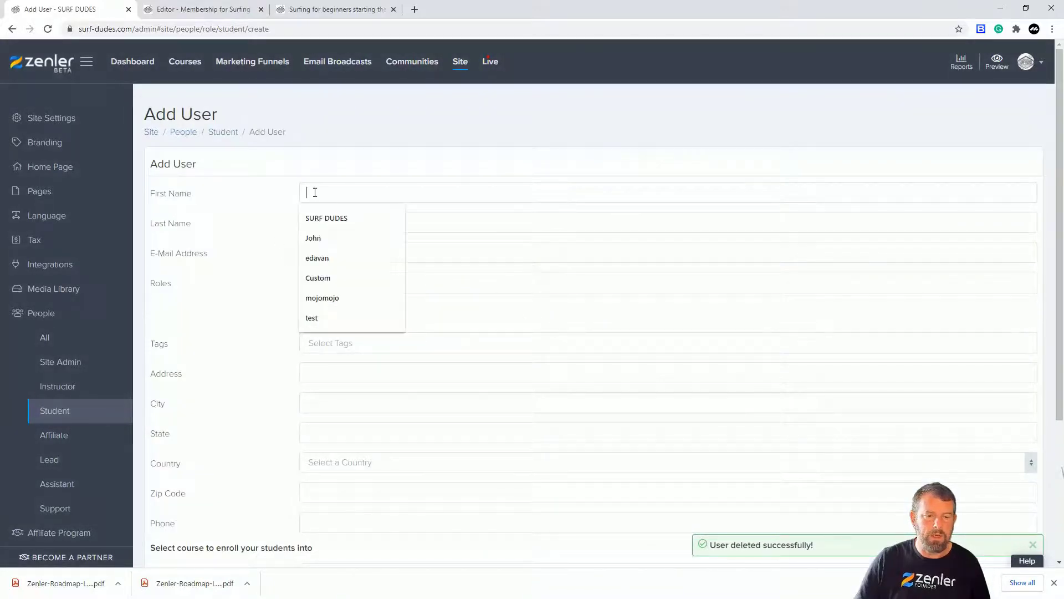
click(313, 238)
click(311, 223)
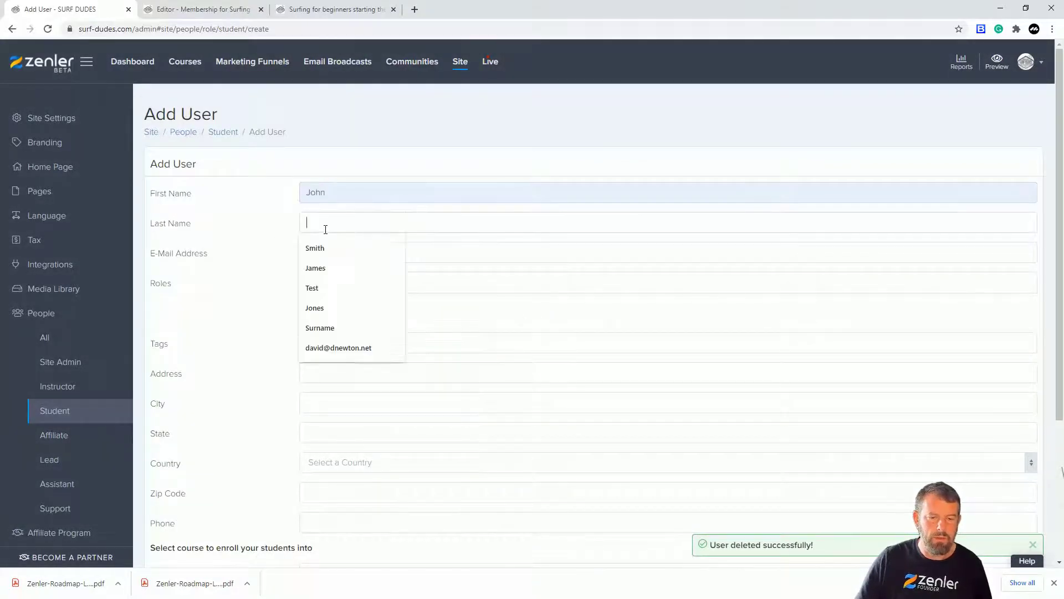
click(320, 250)
click(321, 250)
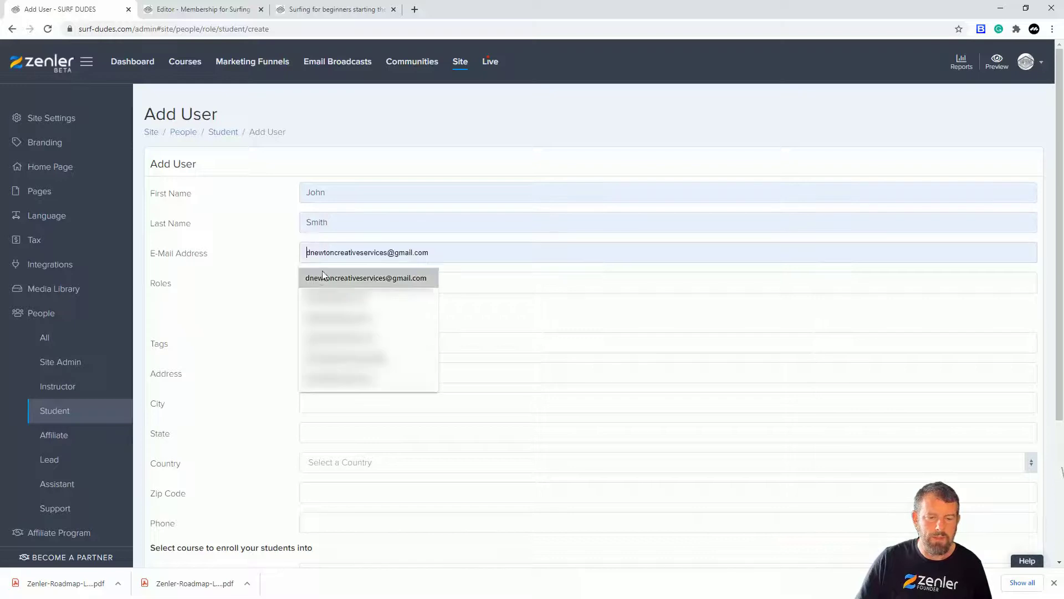
click(323, 276)
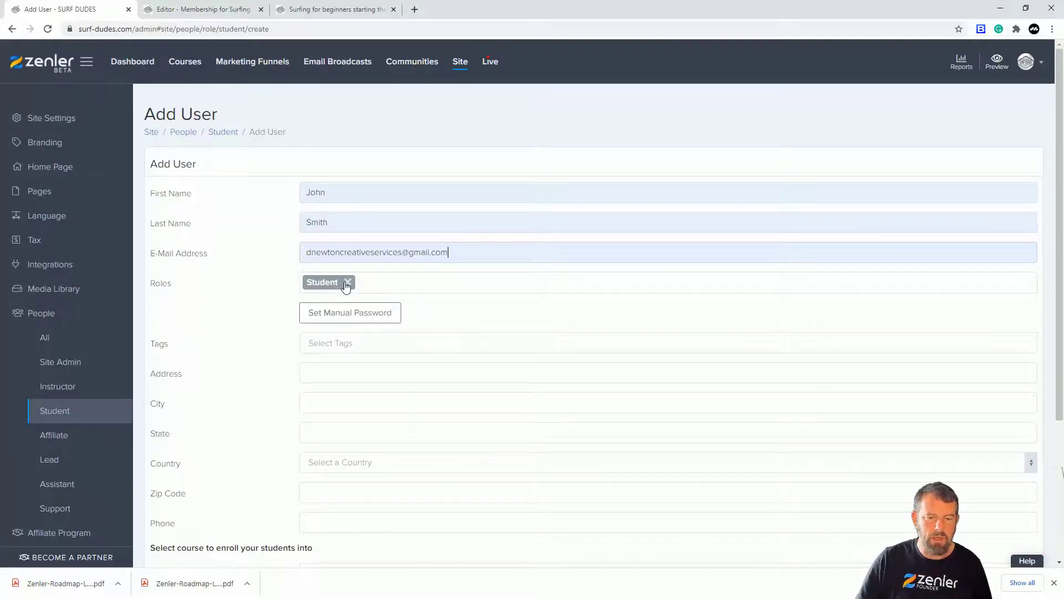
Set a manual password for the new student by filling in the Password field.
scroll(464, 305, down, 1)
click(391, 260)
click(409, 288)
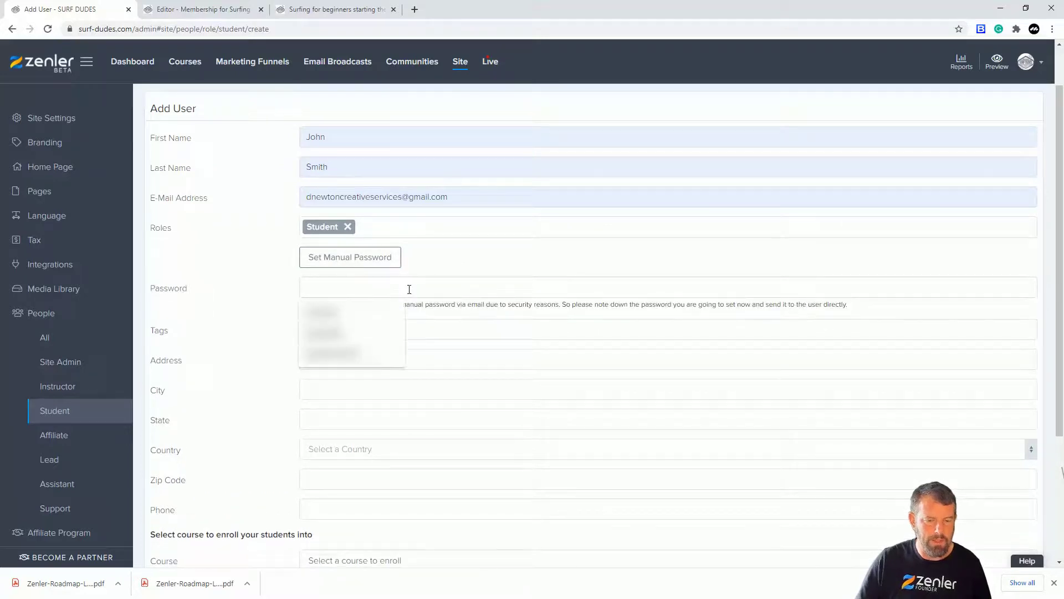
click(342, 314)
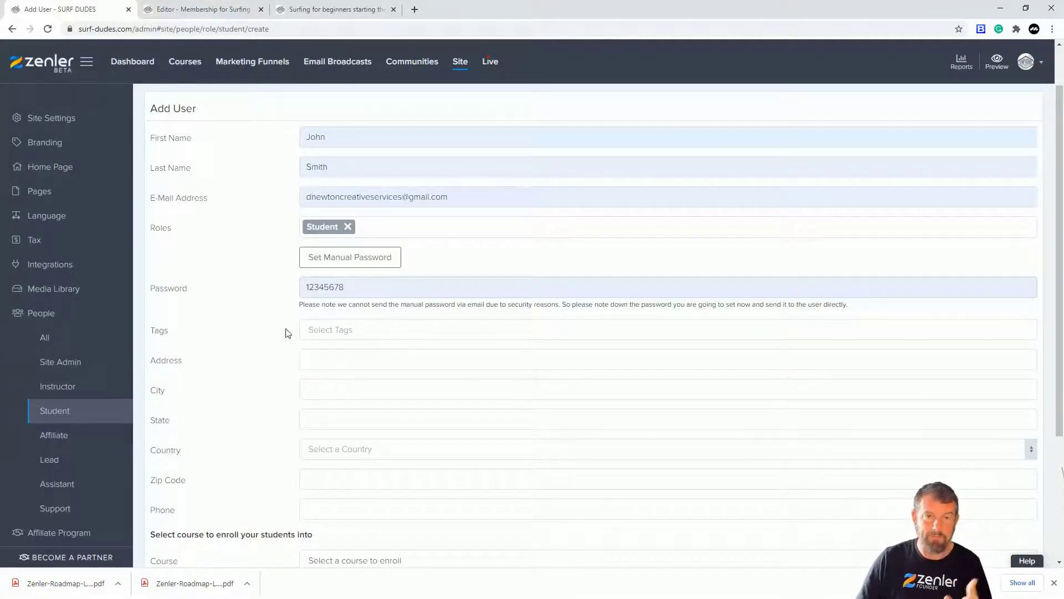
Enroll the new student in Membership for Surfing on the Bronze Level Membership Plan and add the user.
scroll(490, 331, down, 3)
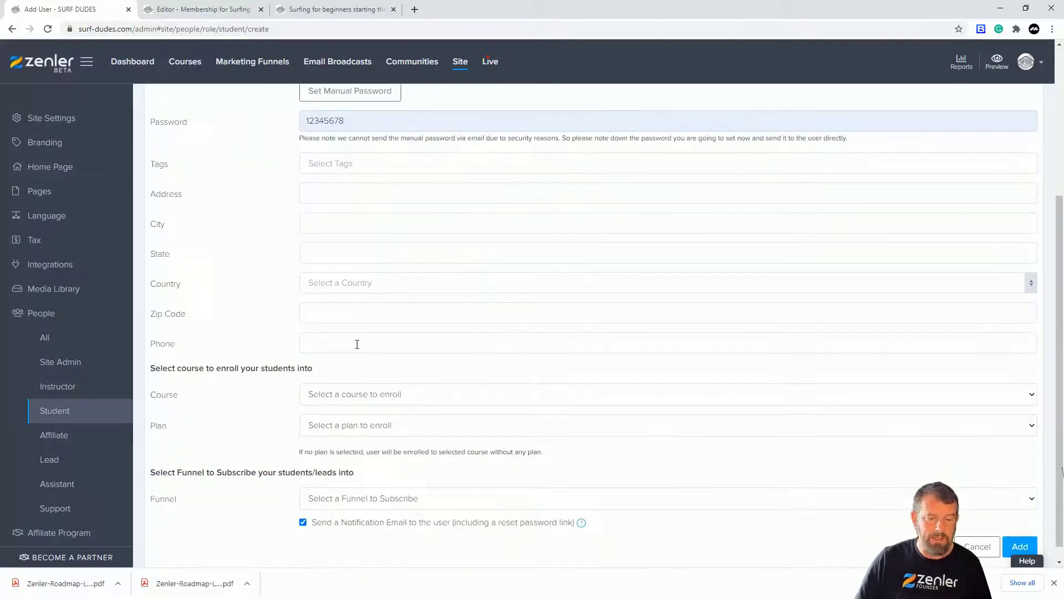
click(380, 394)
click(357, 424)
click(367, 430)
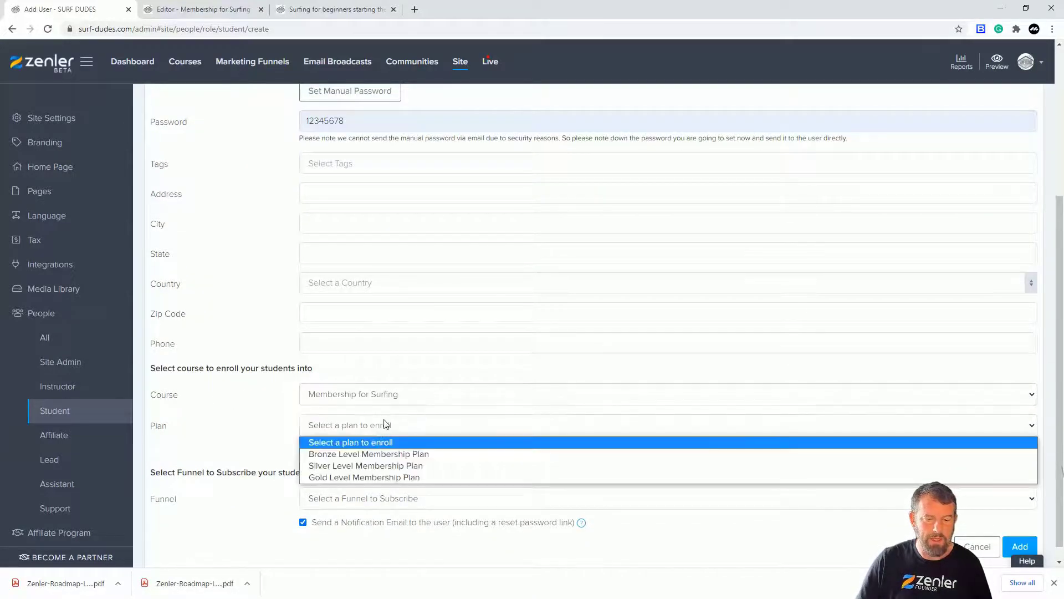
click(359, 455)
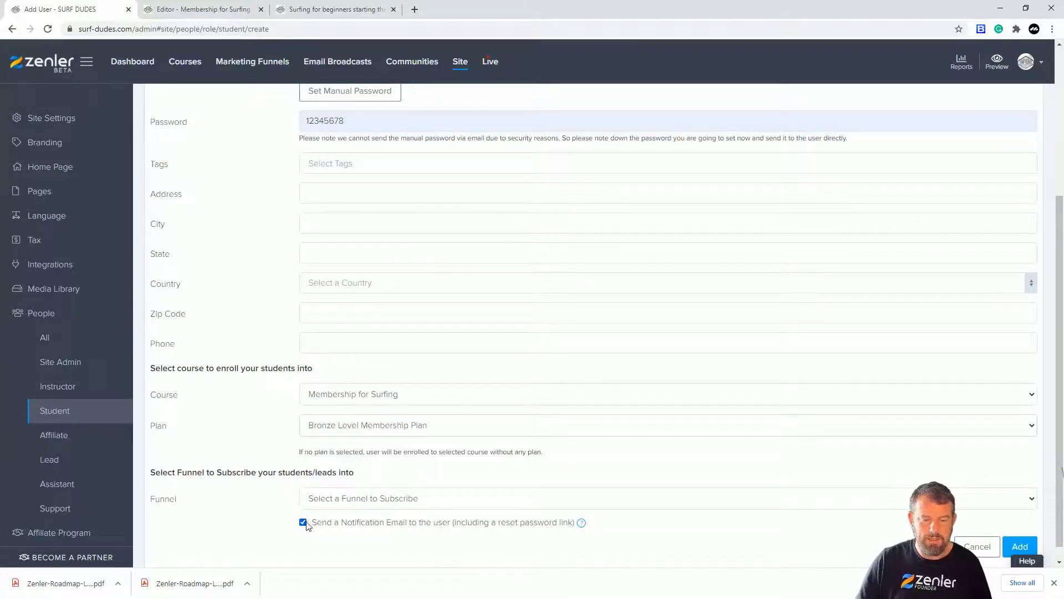
click(1018, 547)
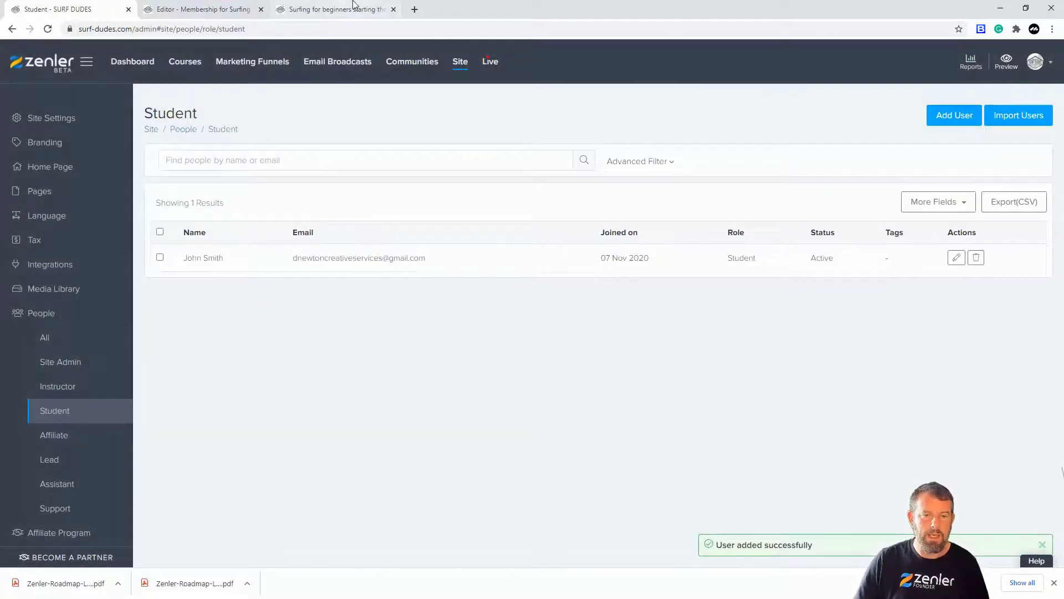
Return to the beginning of the public course page and check the account options, closing them without choosing any.
click(343, 10)
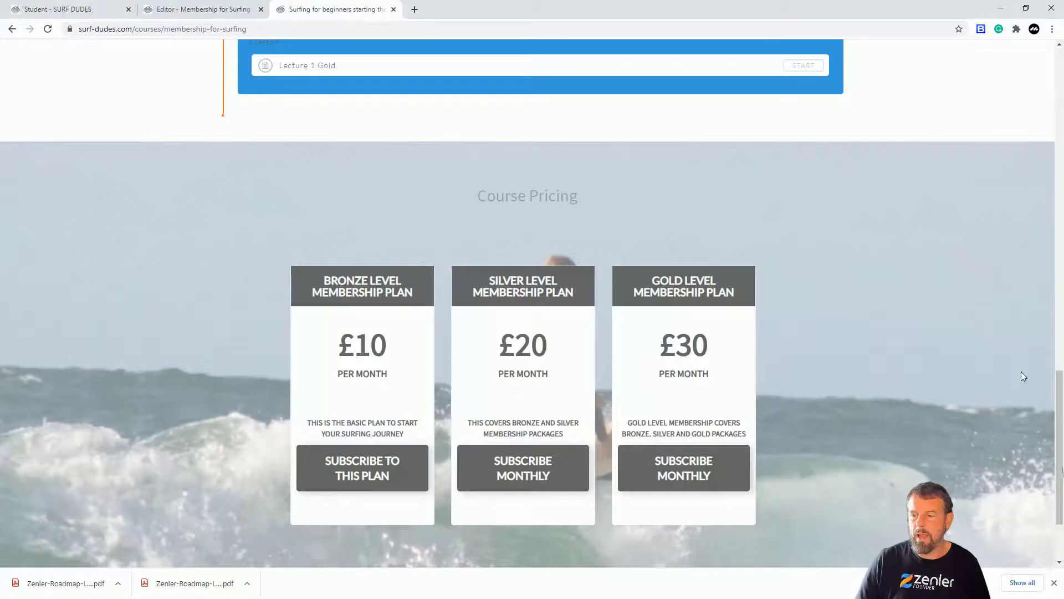
drag(1059, 388, 1049, 26)
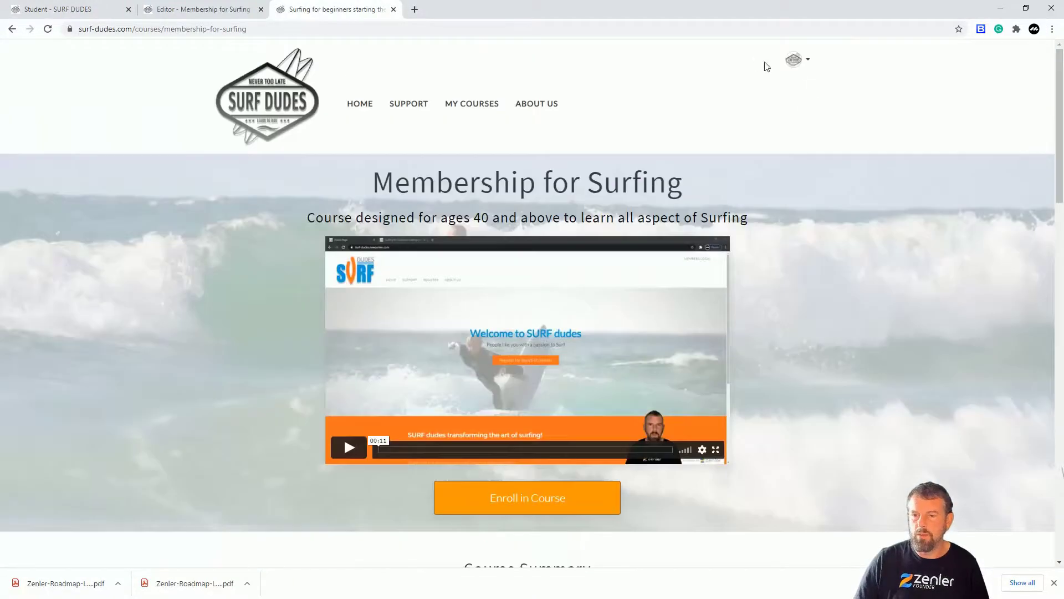
click(808, 63)
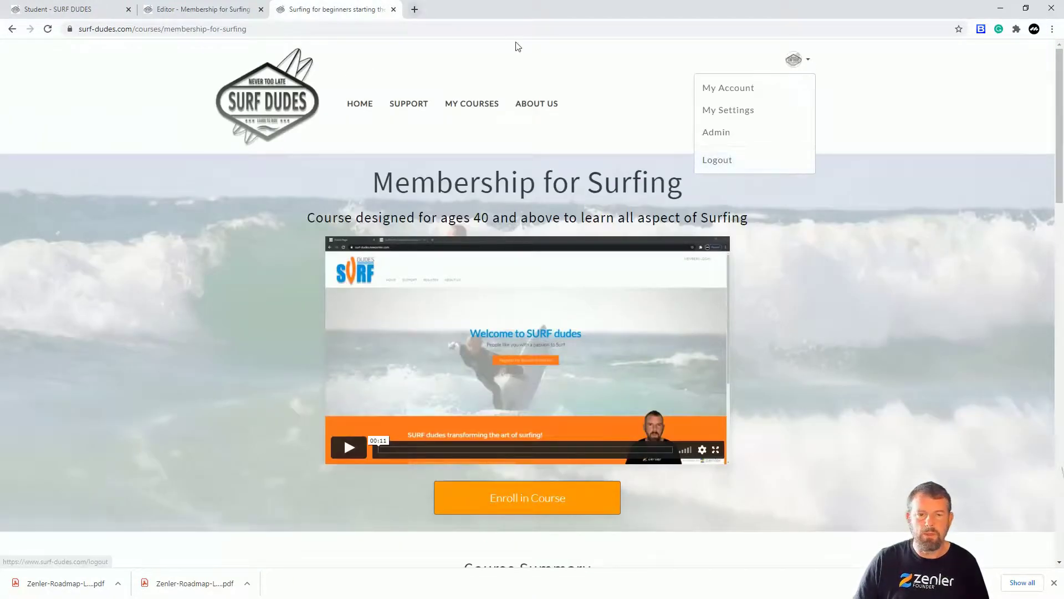
click(606, 60)
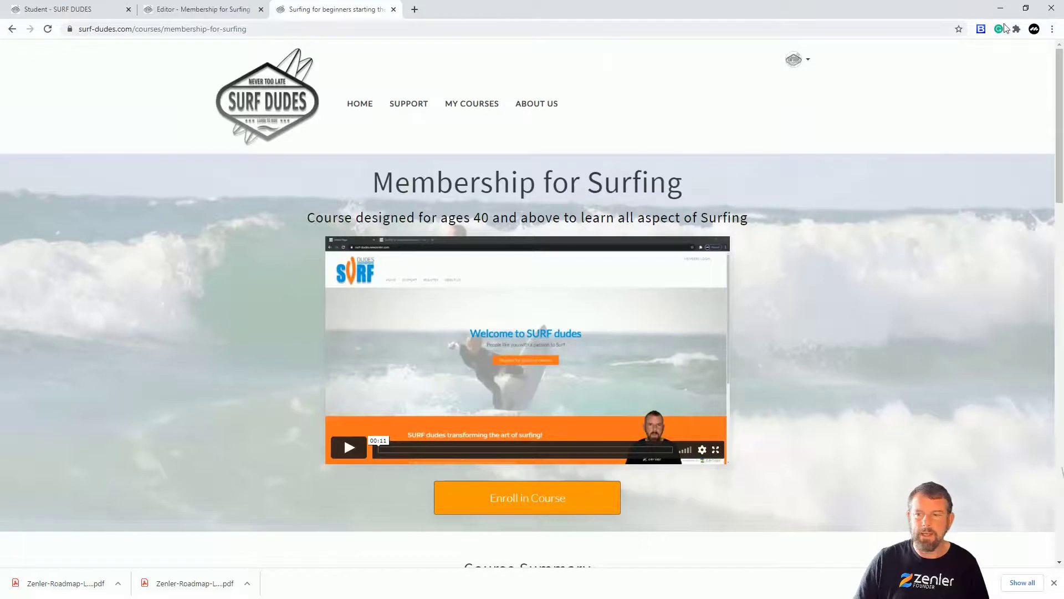
Open the Membership for Surfing public course page in a new incognito window using its copied address.
click(238, 28)
key(ctrl+c)
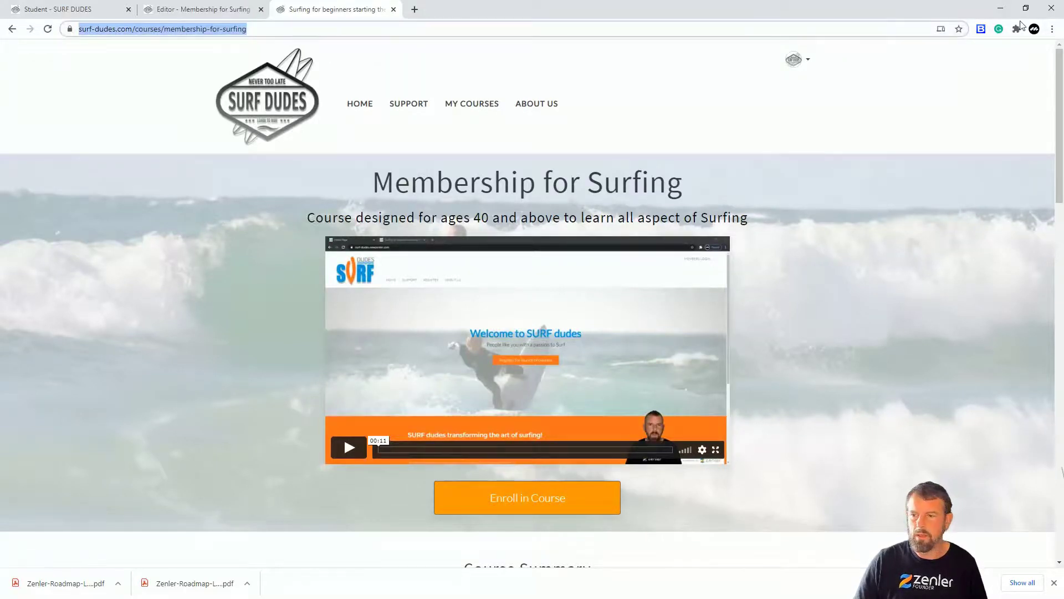
click(1052, 31)
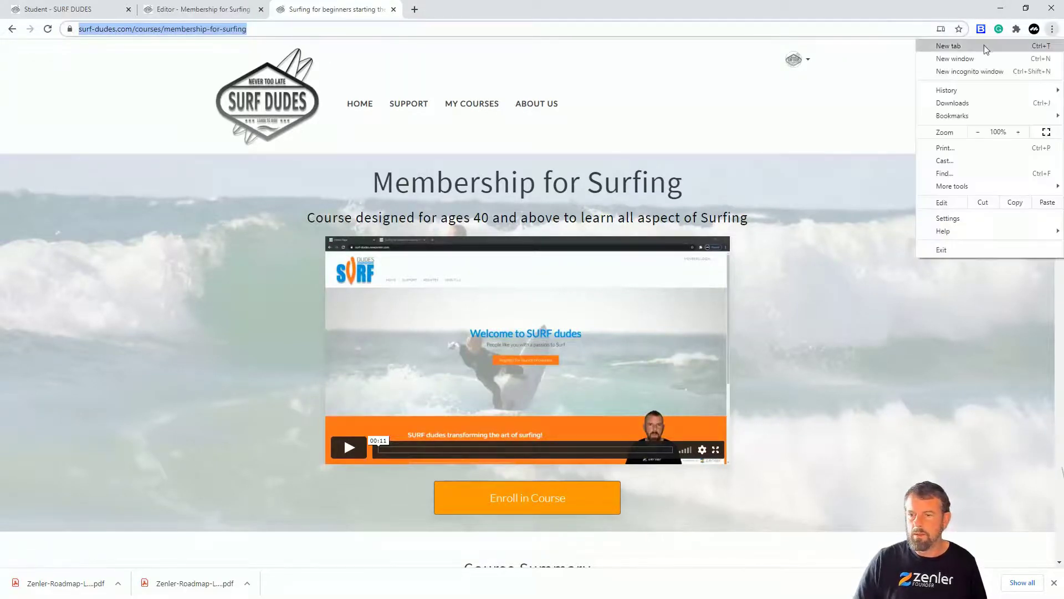
click(955, 72)
key(ctrl+v)
key(Return)
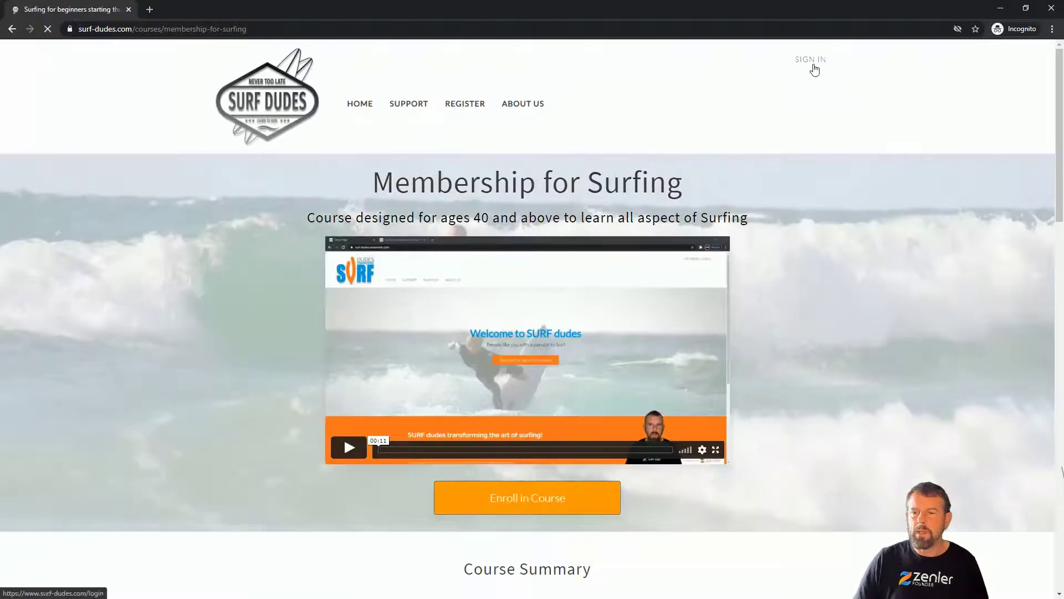
Sign in to the surfing site as the test student with the student's e-mail address and account password.
click(813, 70)
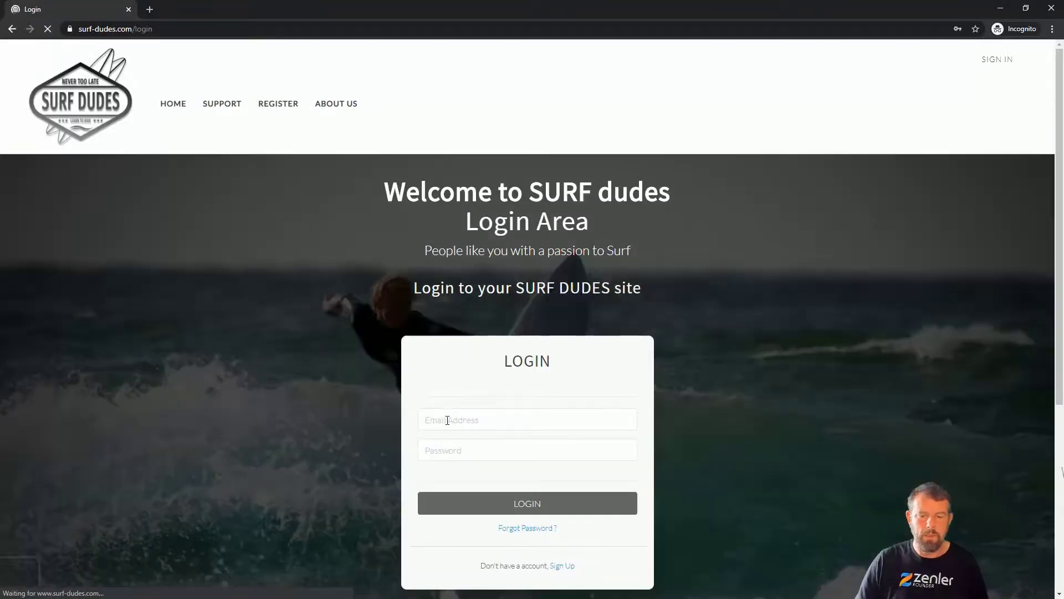
click(447, 419)
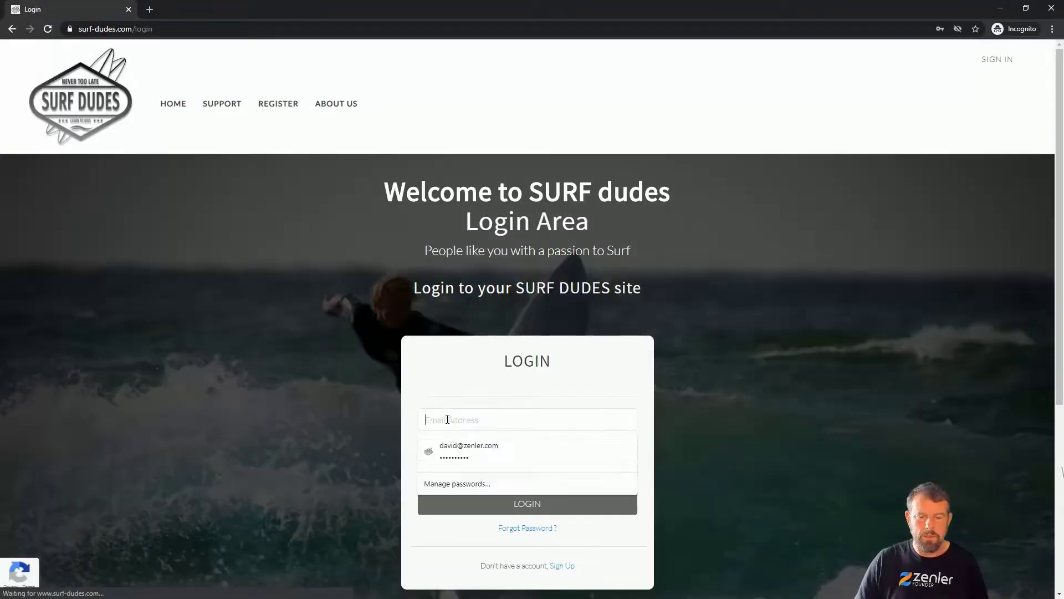
text(d)
click(472, 447)
click(463, 450)
text(••)
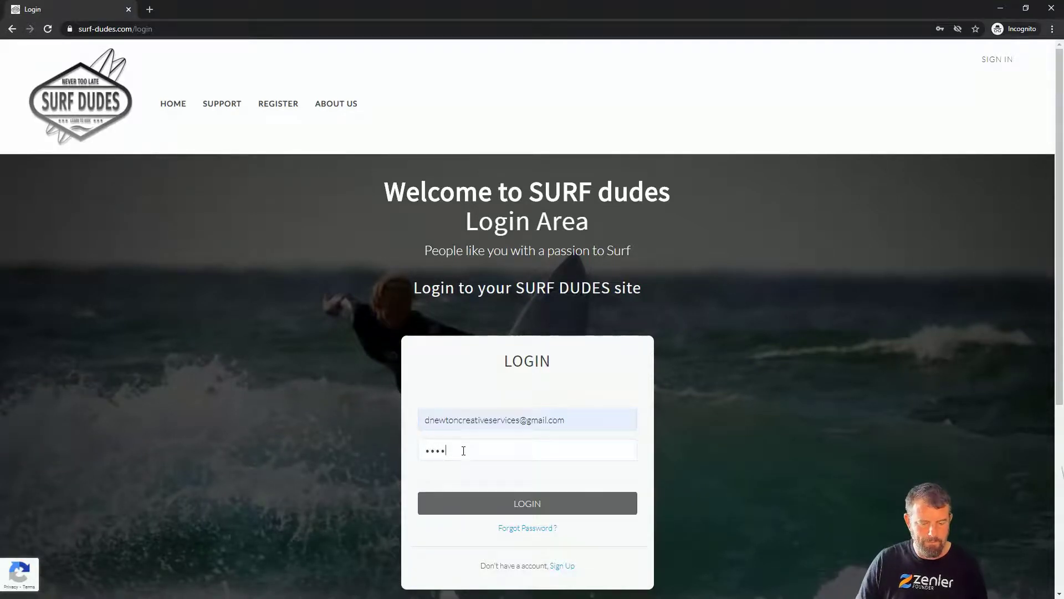
click(522, 504)
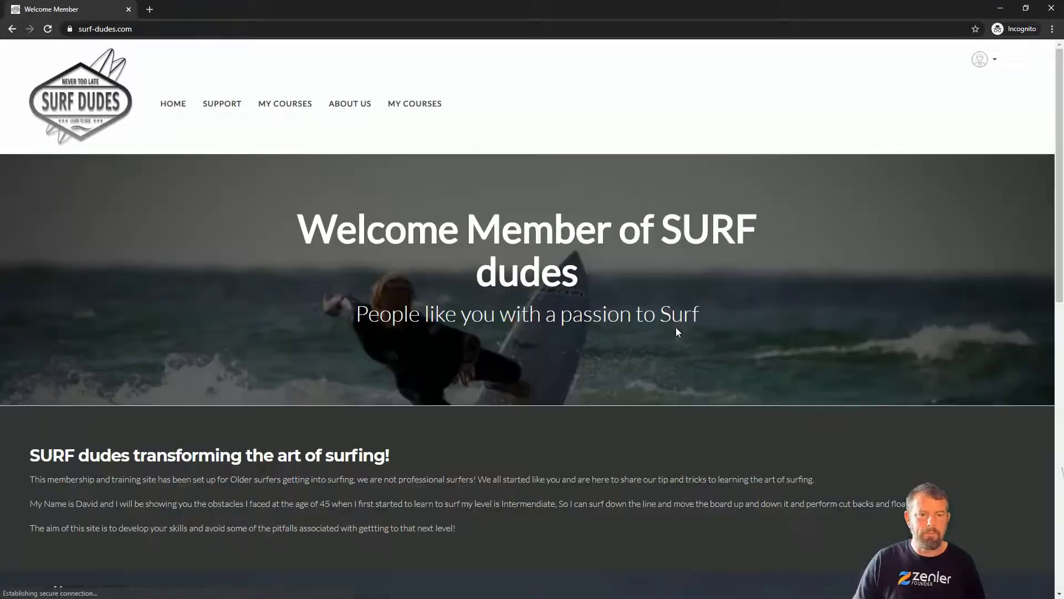
Go to the student's purchased courses and open the Membership for Surfing course dashboard.
click(424, 105)
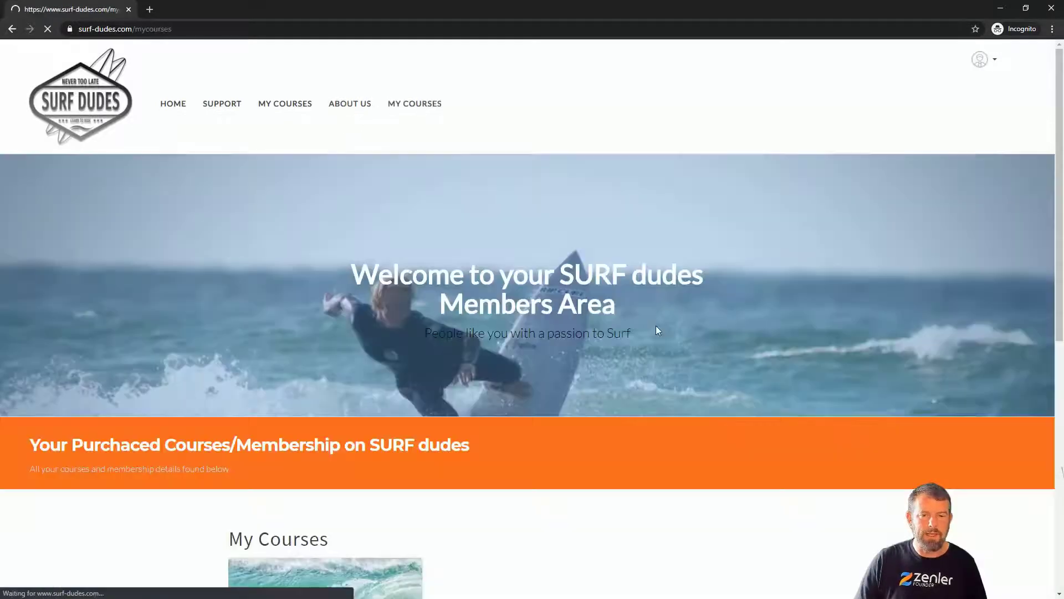
scroll(656, 325, down, 5)
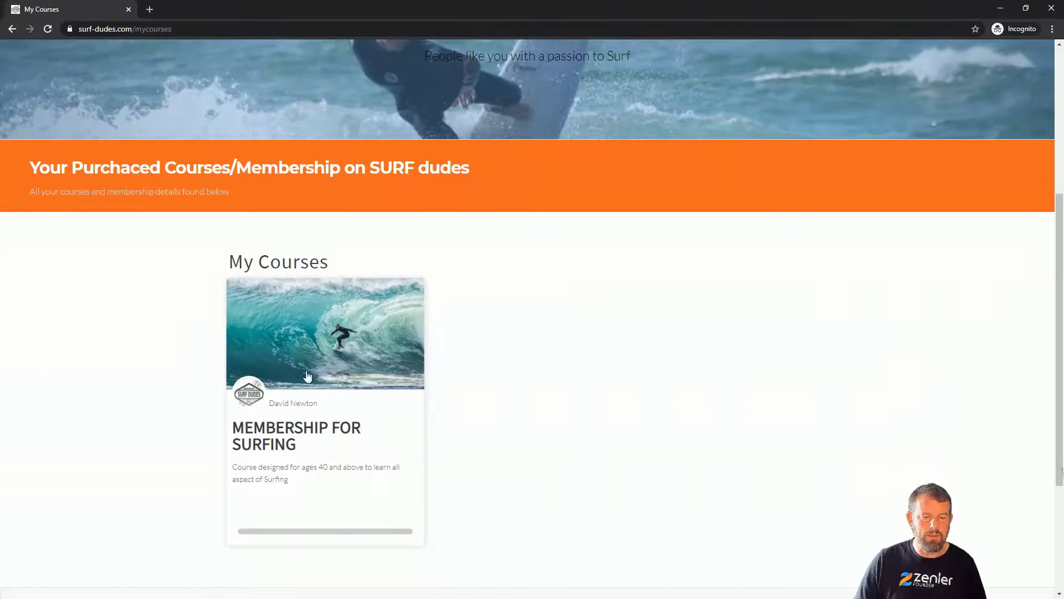
click(311, 341)
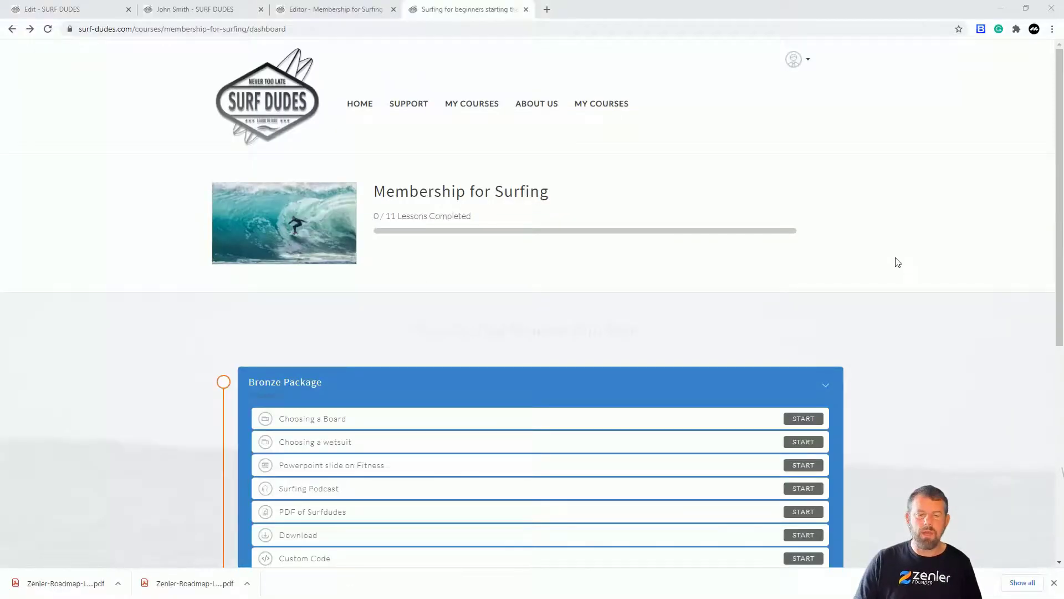
Review the packages on the course dashboard and start Lecture 1 Silver to test the Bronze student's access.
scroll(898, 258, down, 2)
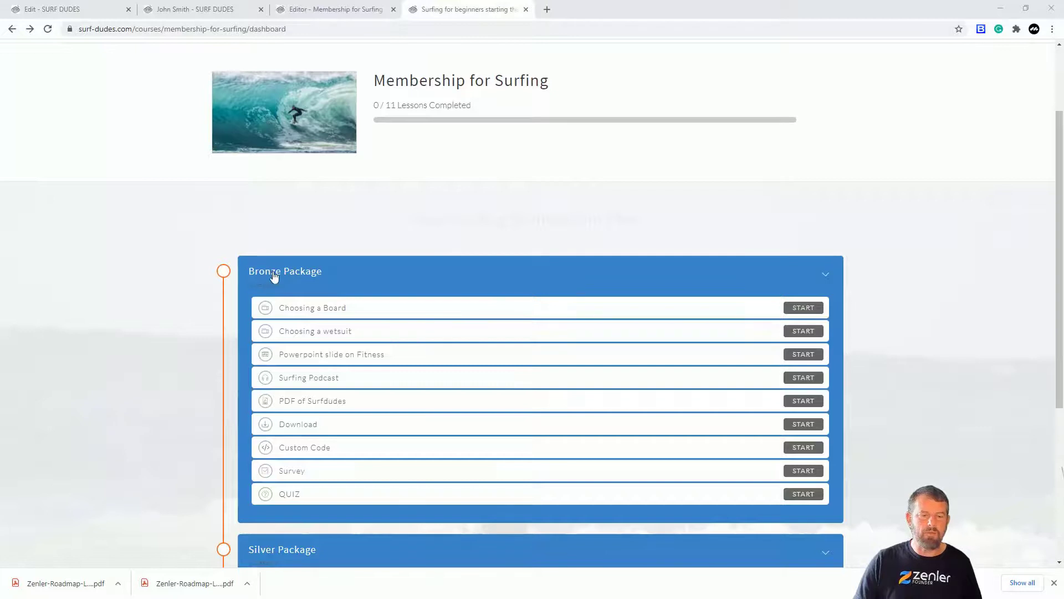
scroll(409, 321, down, 3)
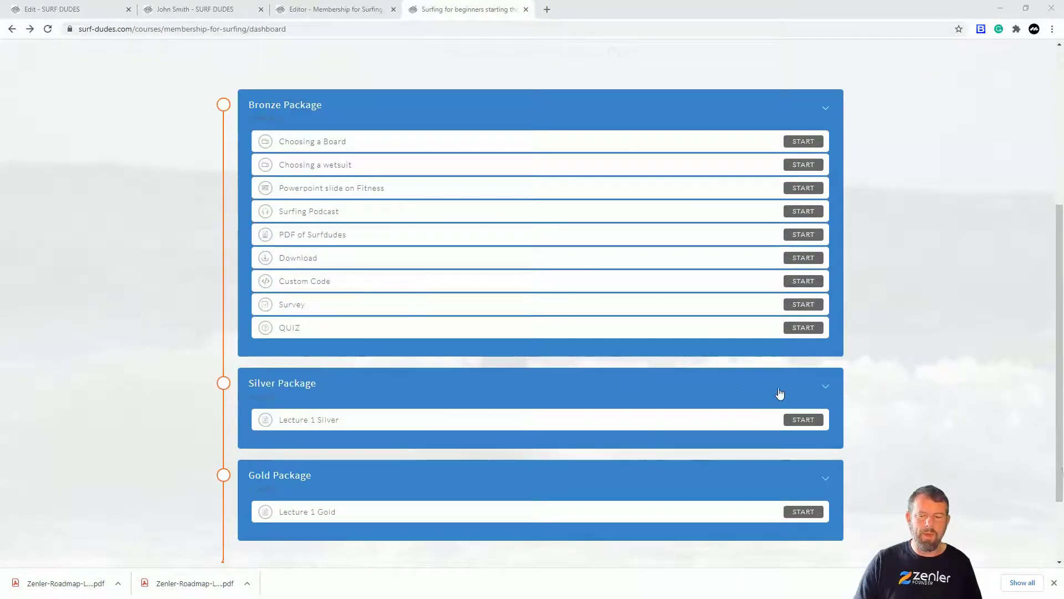
click(803, 420)
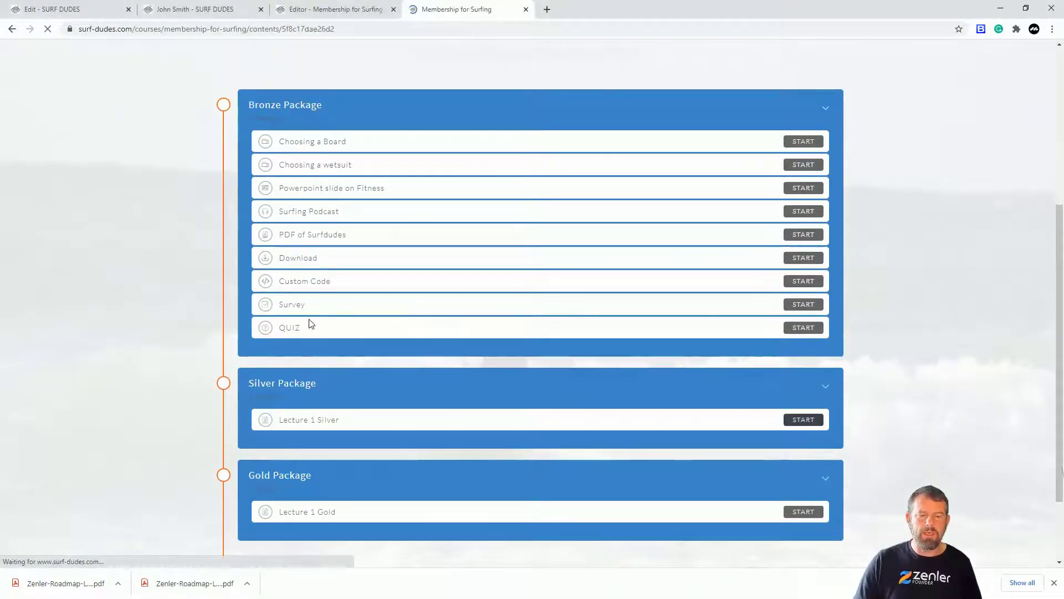
drag(456, 165, 959, 182)
click(348, 199)
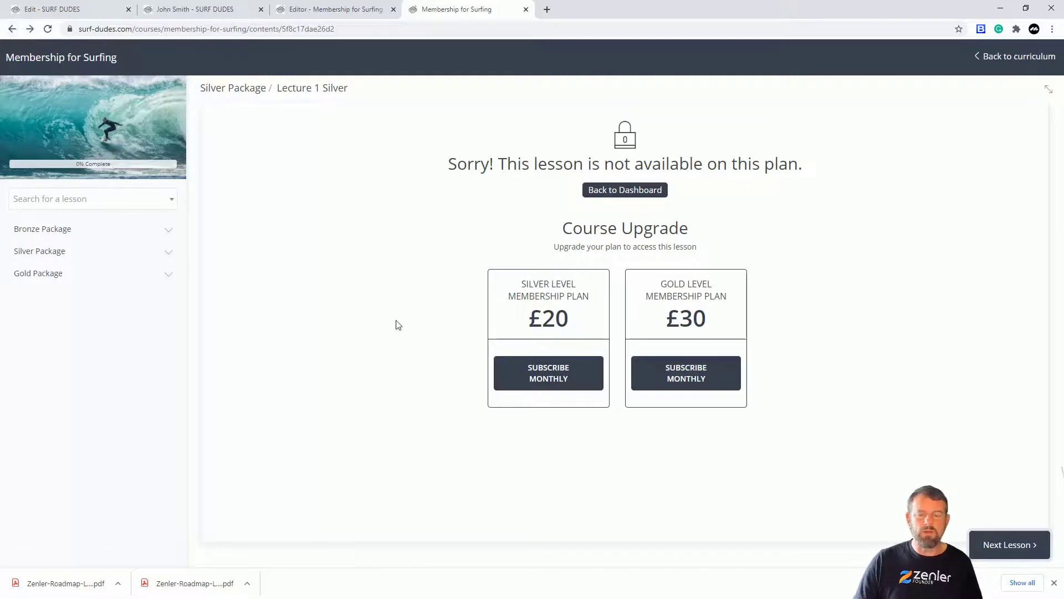
Check access to the Bronze lessons Choosing a wetsuit and Choosing a Board, and to the Gold Package lecture.
click(169, 231)
click(95, 281)
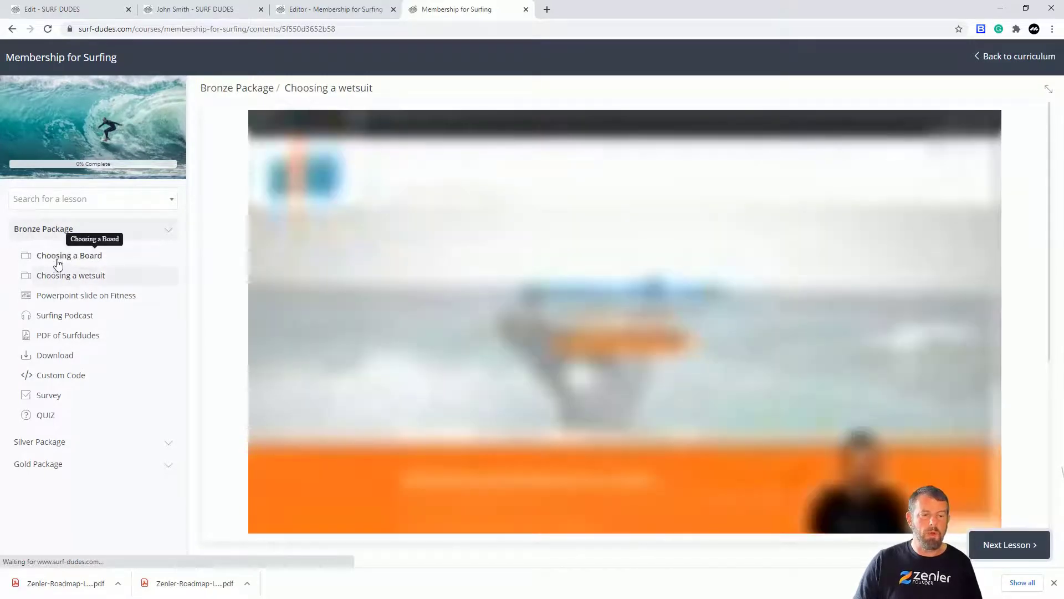
click(58, 258)
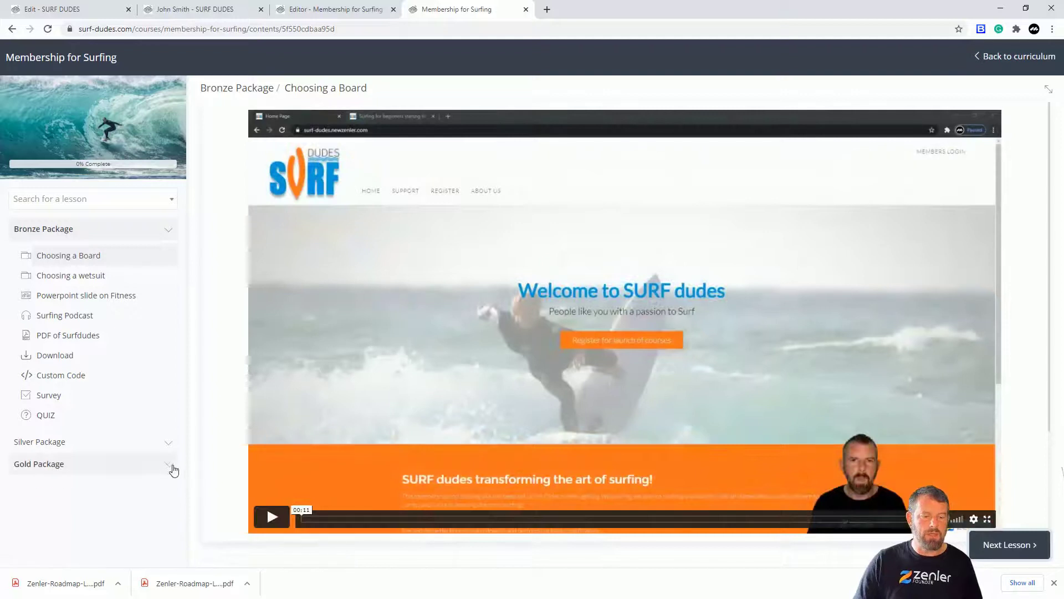
click(174, 470)
click(78, 492)
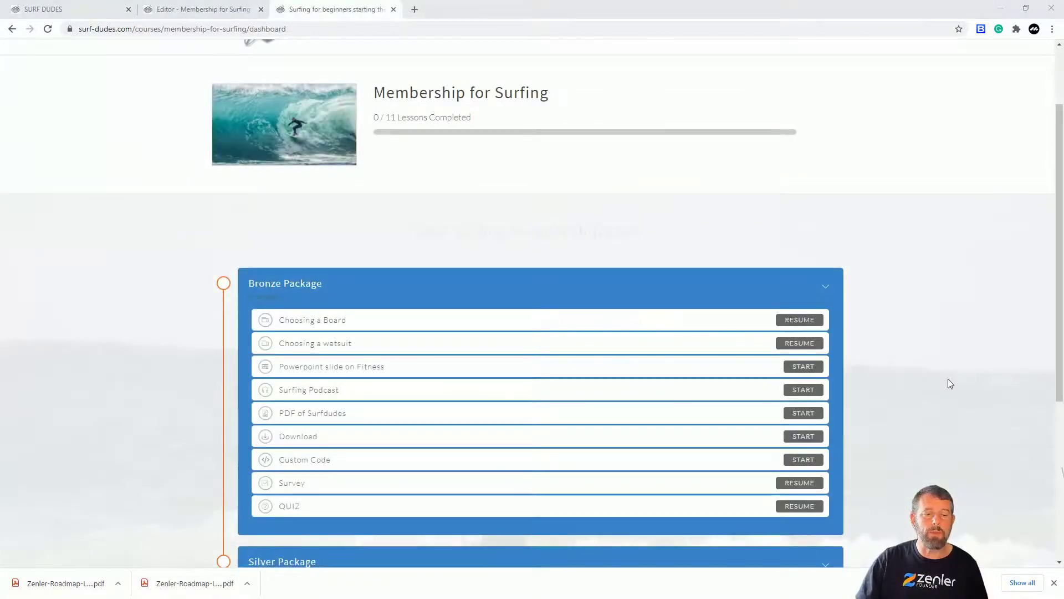
Return to the site administration and open the test student's course enrollments from the student list.
scroll(948, 380, down, 2)
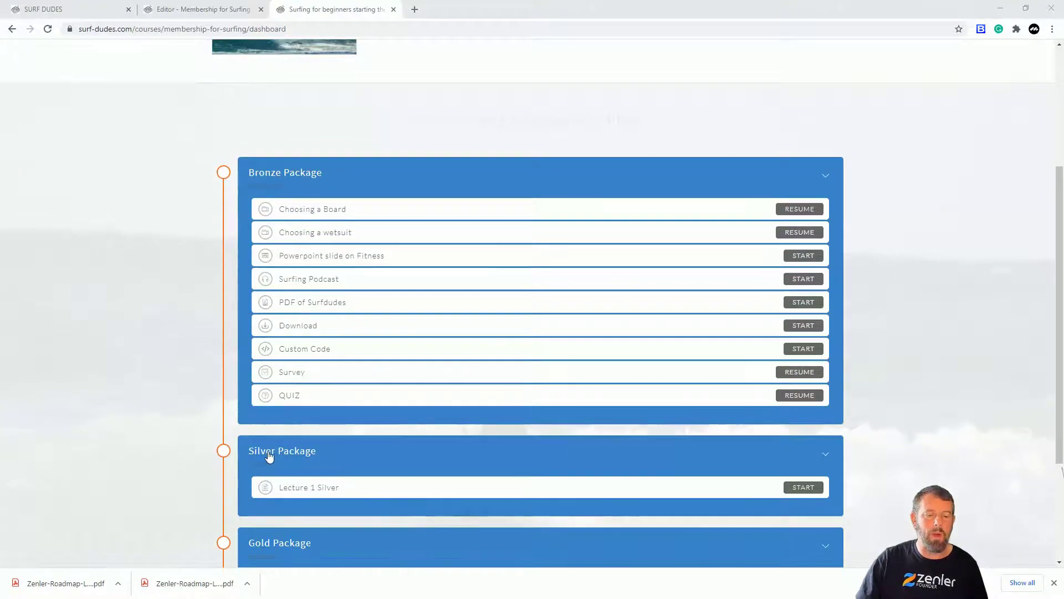
scroll(887, 344, up, 4)
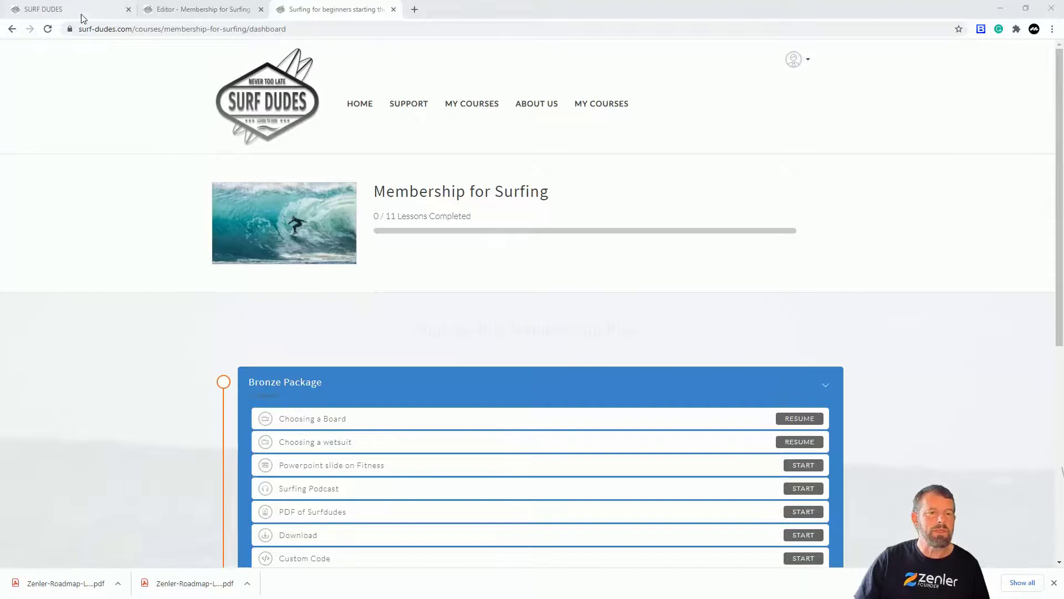
click(61, 9)
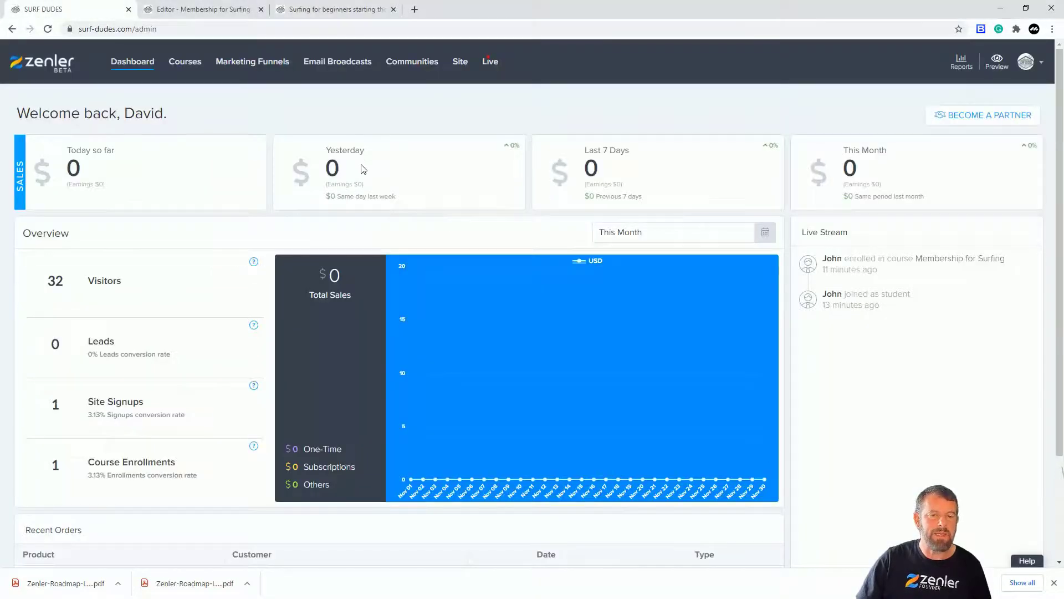
click(461, 62)
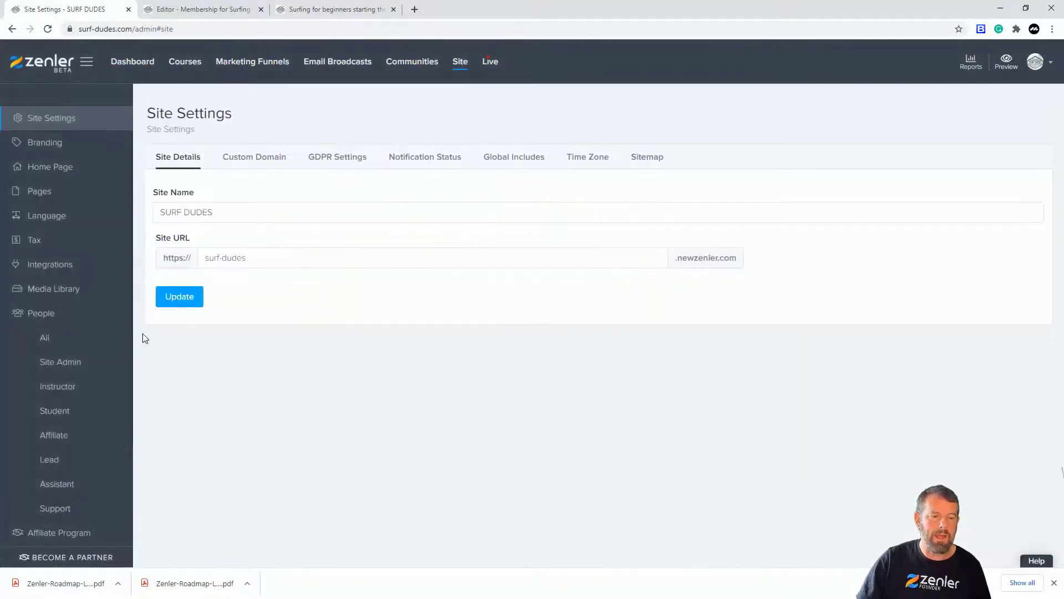
click(57, 414)
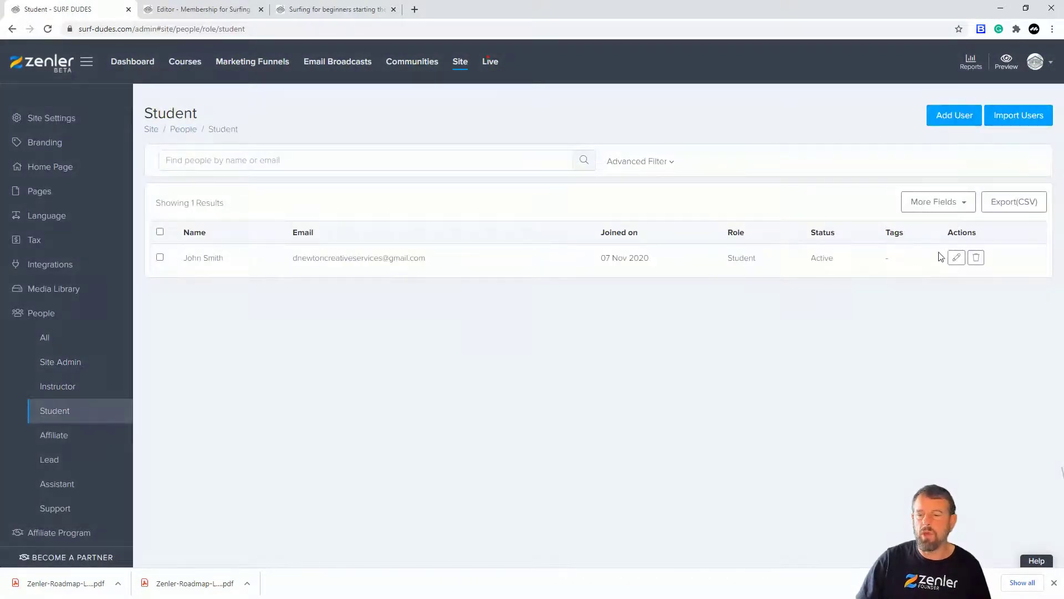
click(956, 257)
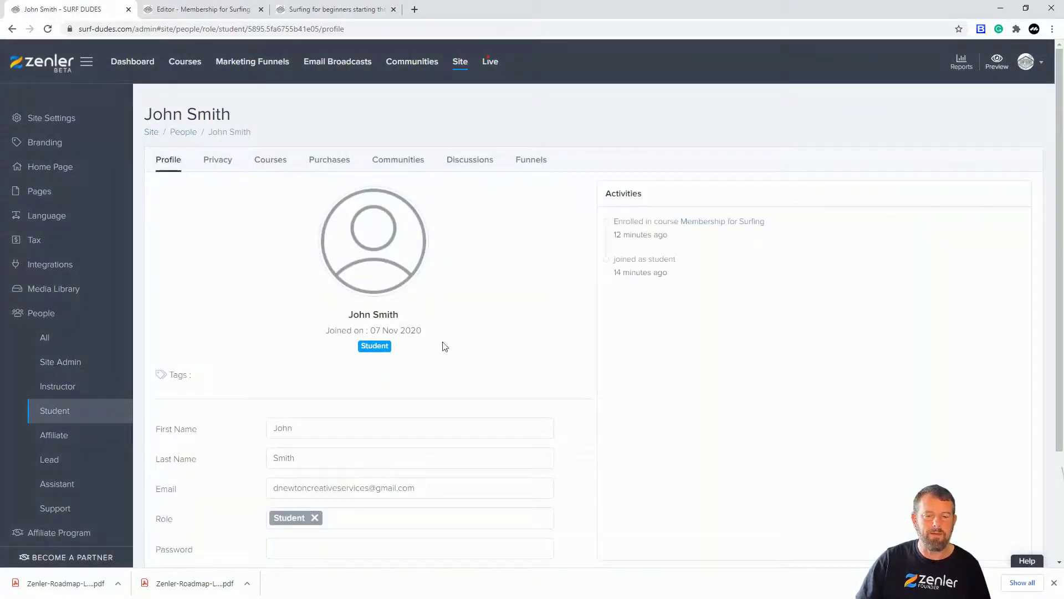
click(269, 162)
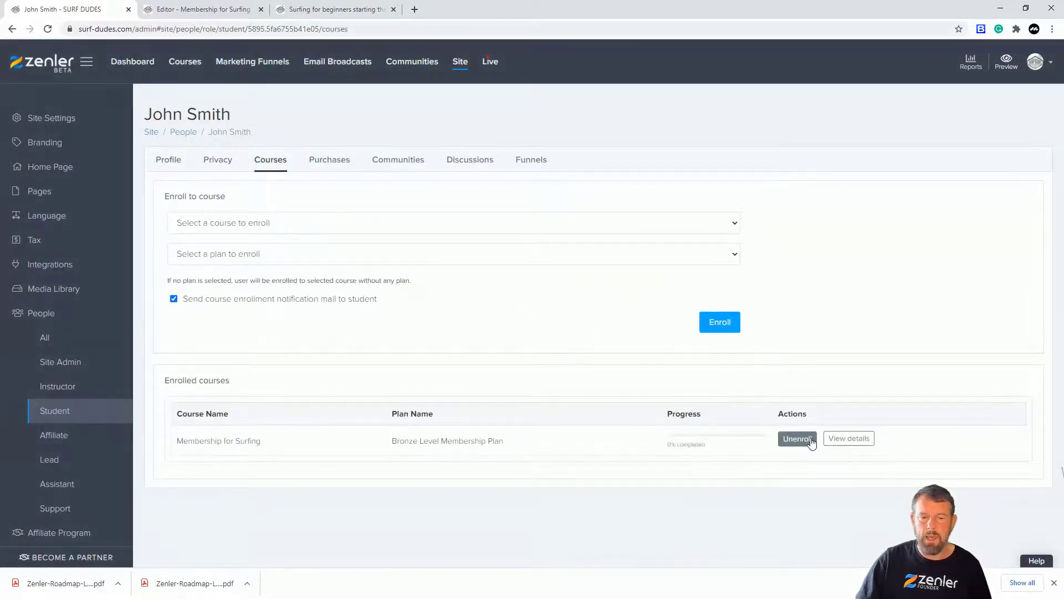
Unenroll the student from the Bronze plan and re-enroll them in Membership for Surfing on the Gold Level Membership Plan.
click(798, 439)
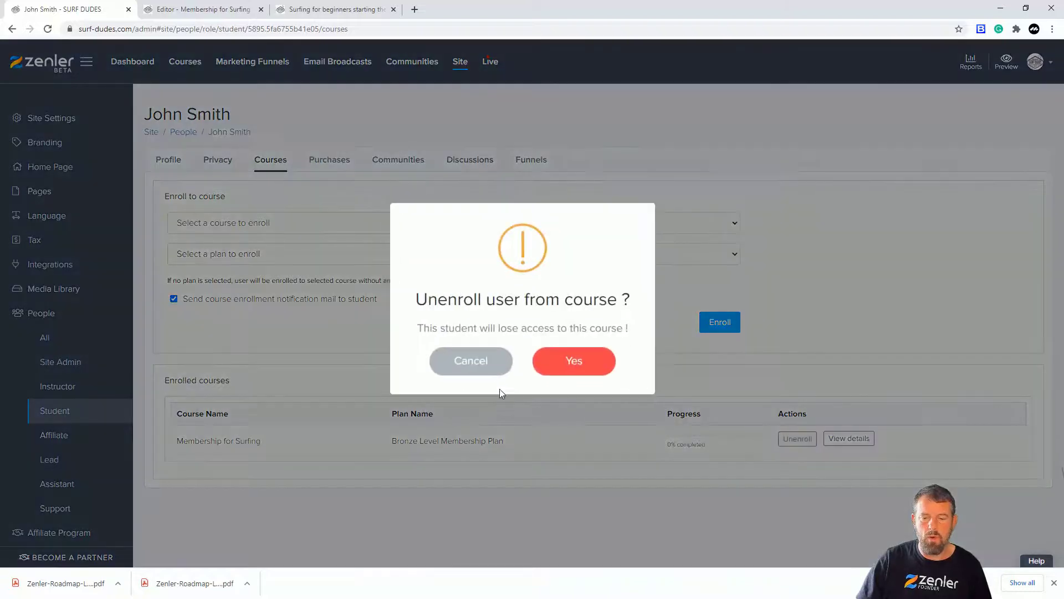
click(562, 370)
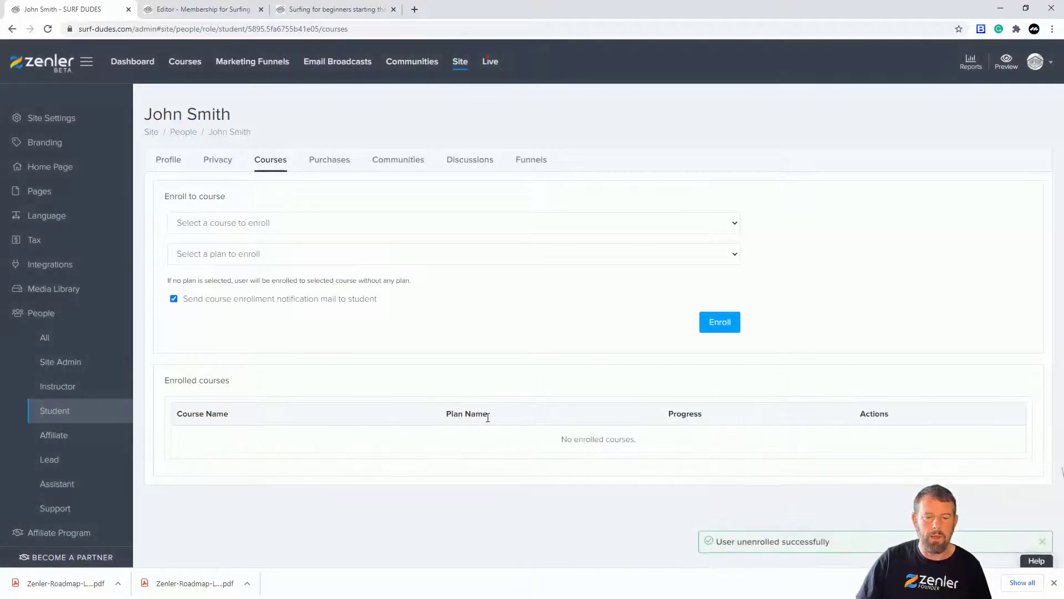
click(335, 226)
click(318, 247)
click(312, 258)
click(233, 306)
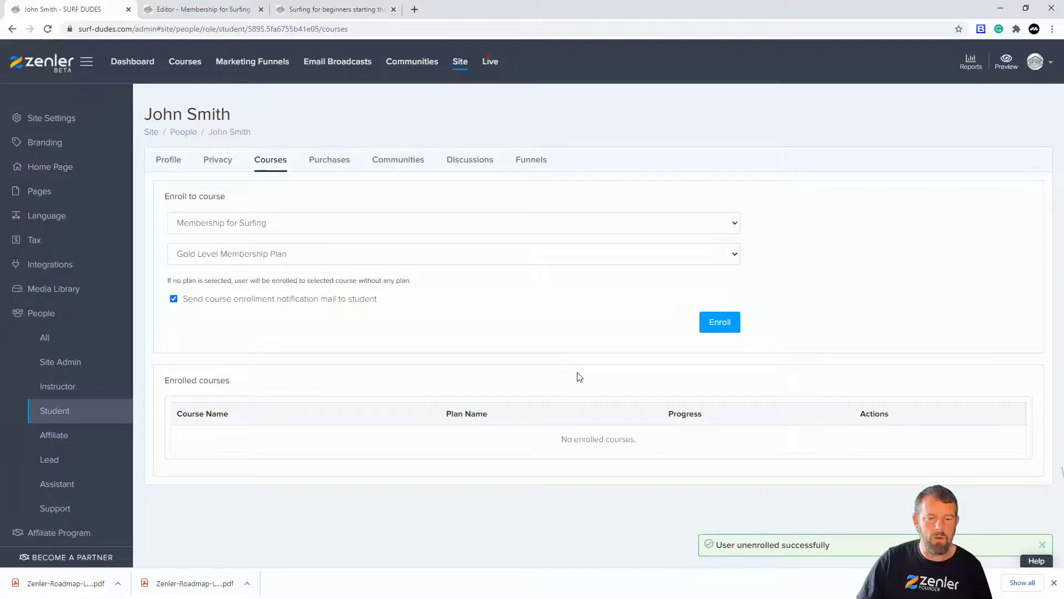
click(715, 321)
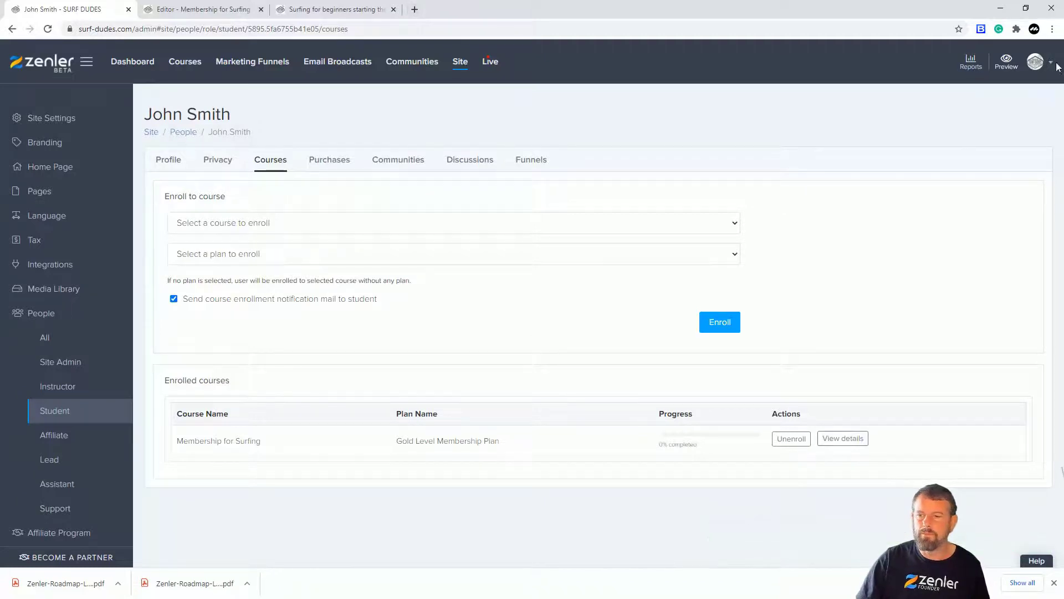
Copy the site's address and load the surf-dudes.com home page in a fresh incognito window.
drag(134, 27, 70, 32)
key(ctrl+c)
click(1051, 29)
click(982, 71)
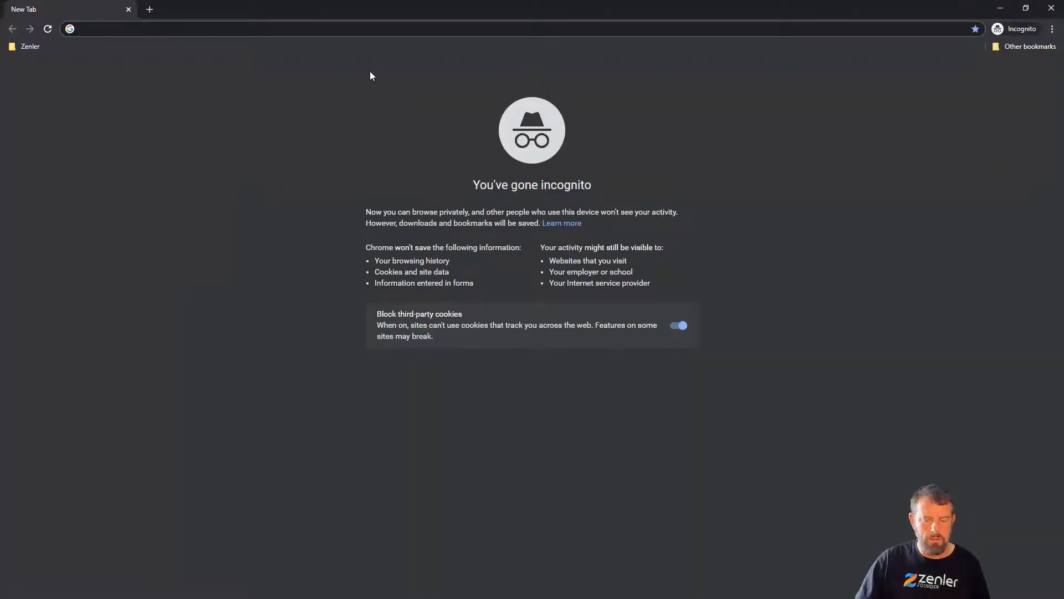
key(ctrl+v)
key(Return)
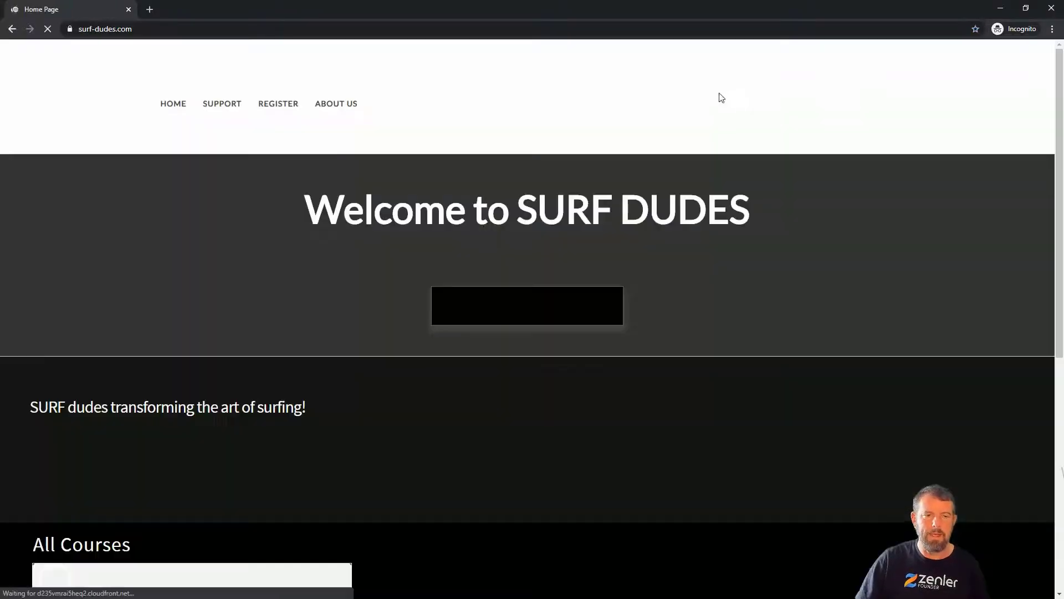
Log back in as the student, now on the Gold plan, with the student's e-mail address and account password.
click(996, 61)
click(455, 423)
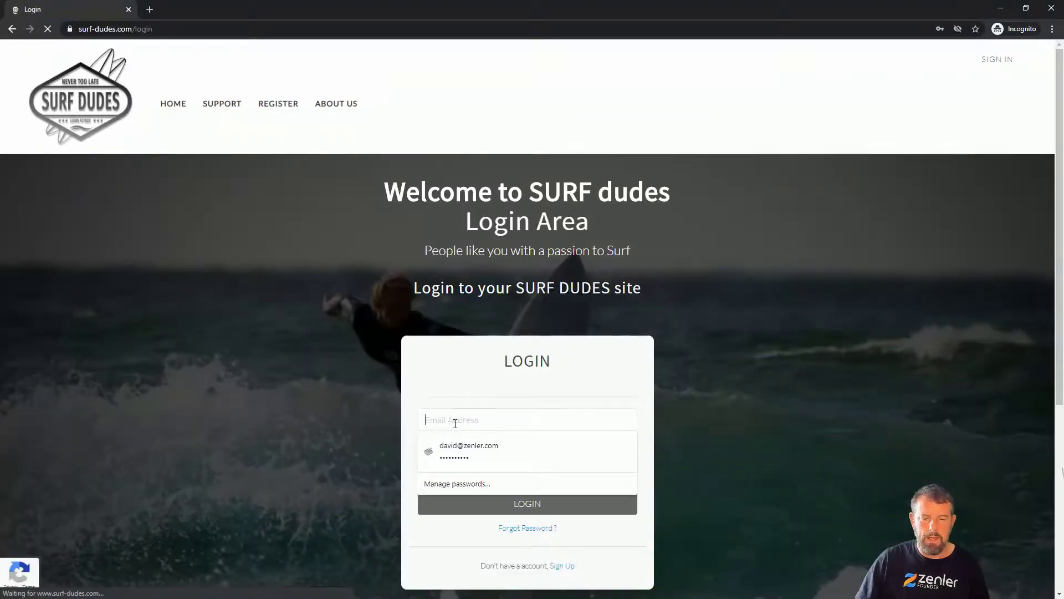
text(d)
click(451, 443)
click(457, 451)
text(••)
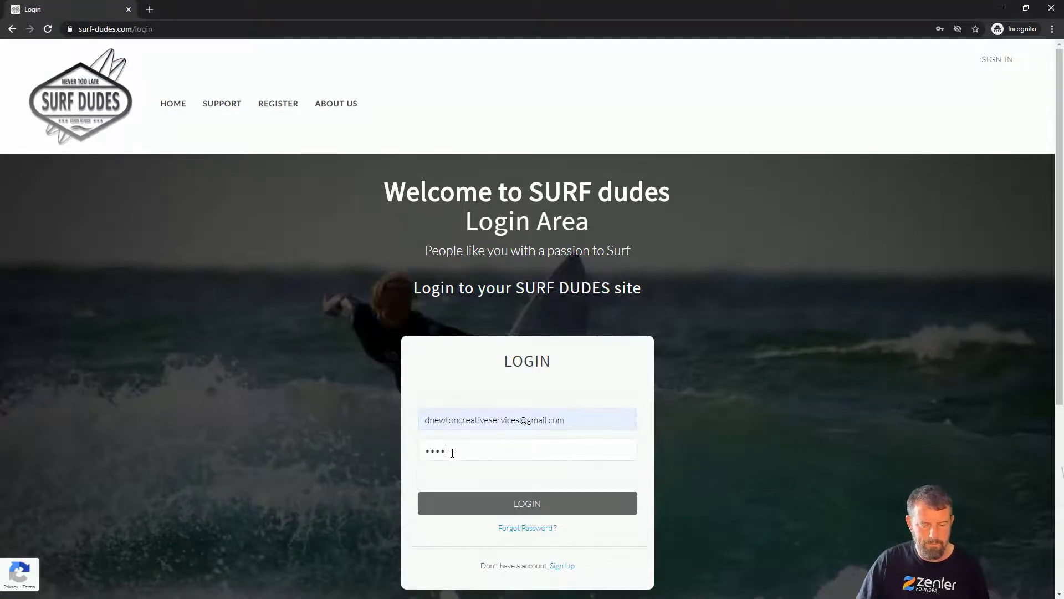
text(••••••)
click(471, 505)
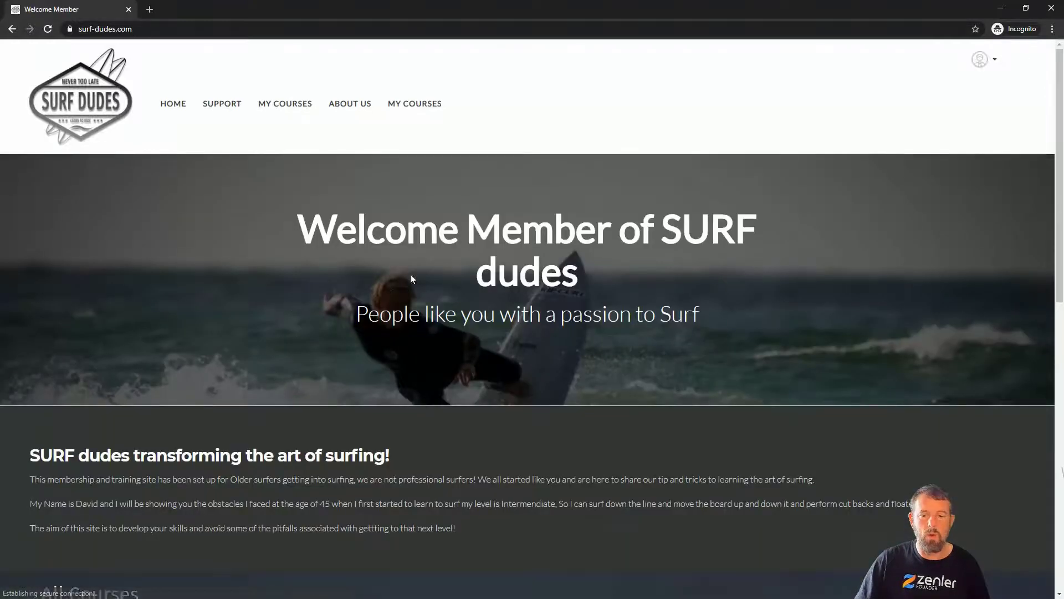
Open Membership for Surfing from My Courses to check the Gold-level student's access.
click(266, 105)
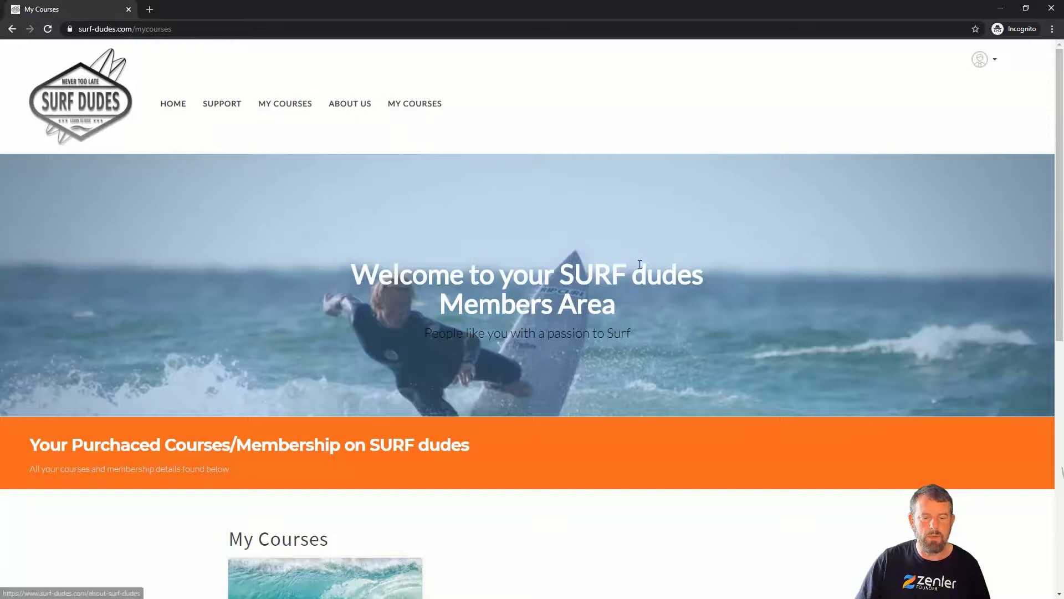
scroll(423, 318, down, 5)
click(355, 308)
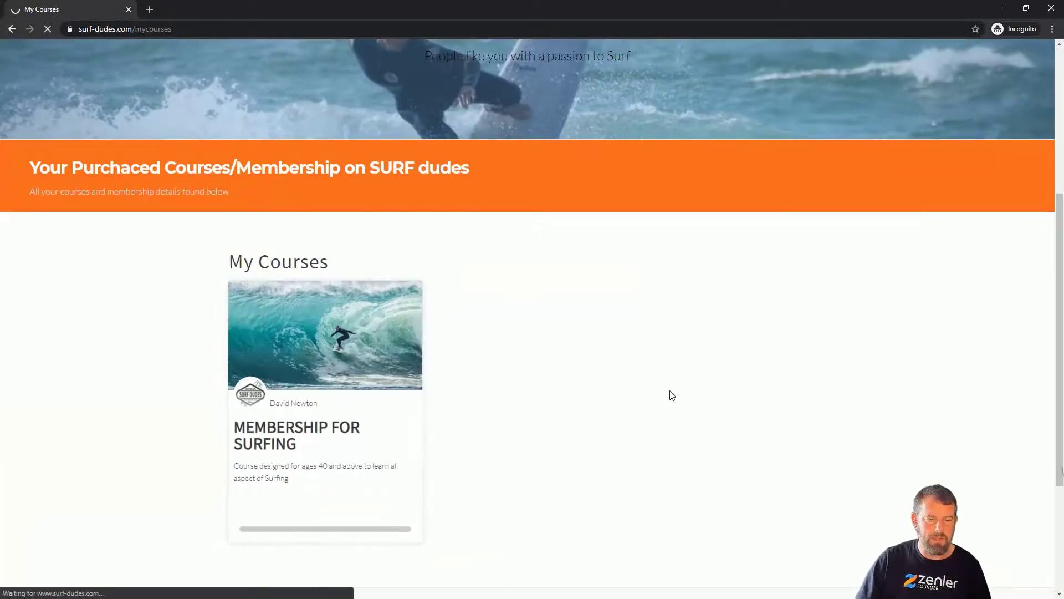
Open Lecture 1 Gold, Lecture 1 Silver and the Bronze lesson Choosing a wetsuit to check the Gold-level student's access to each package.
scroll(663, 373, down, 6)
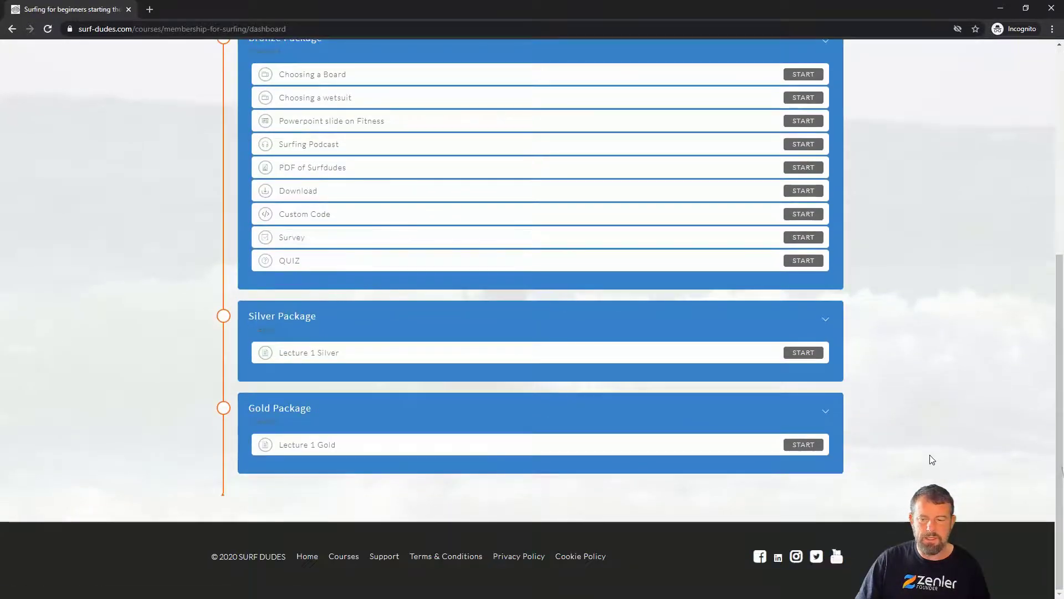
click(809, 448)
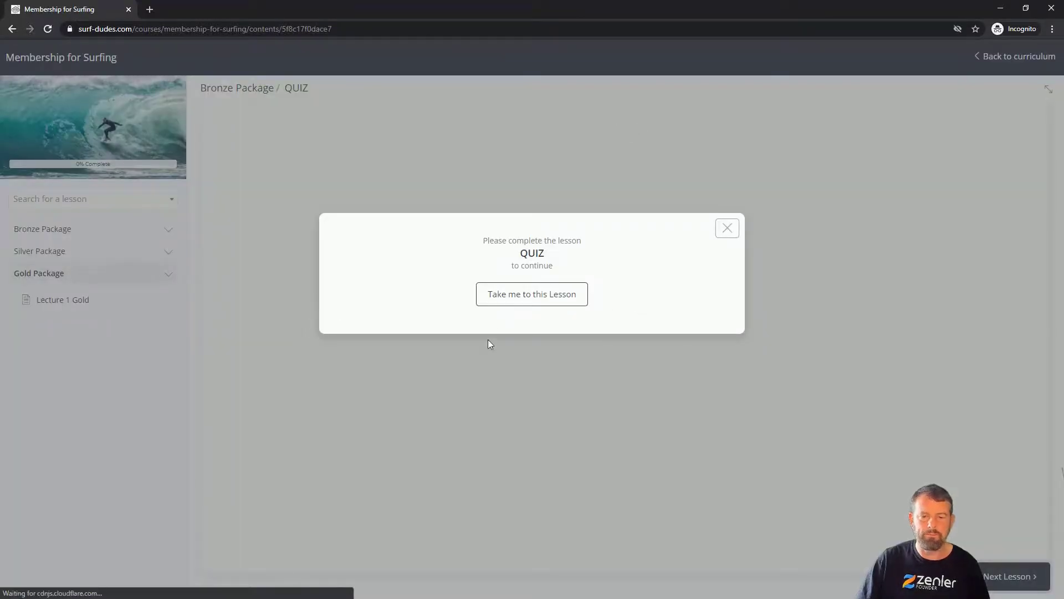
click(732, 229)
click(114, 254)
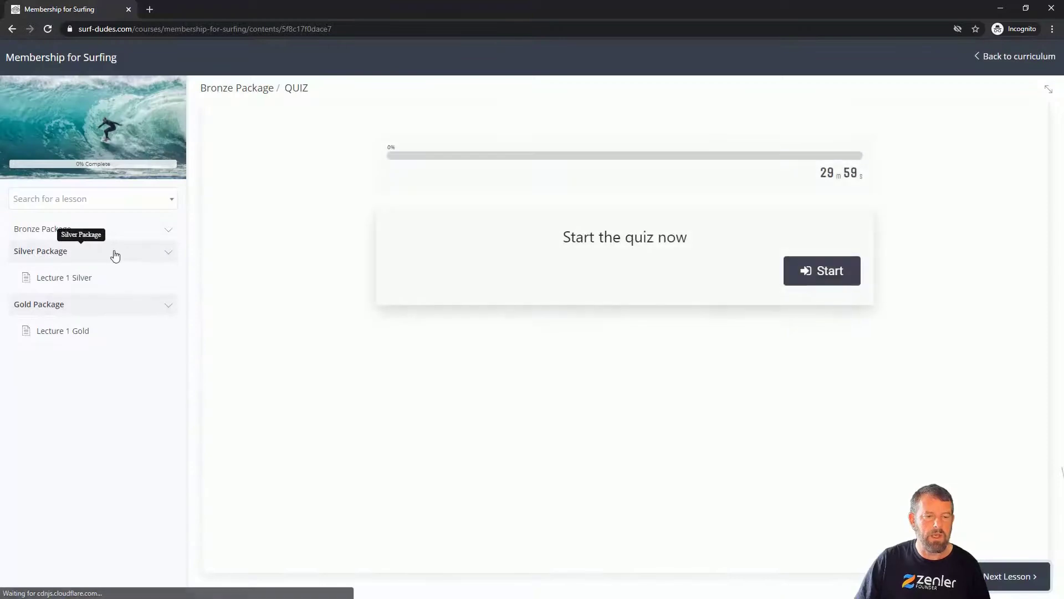
click(114, 277)
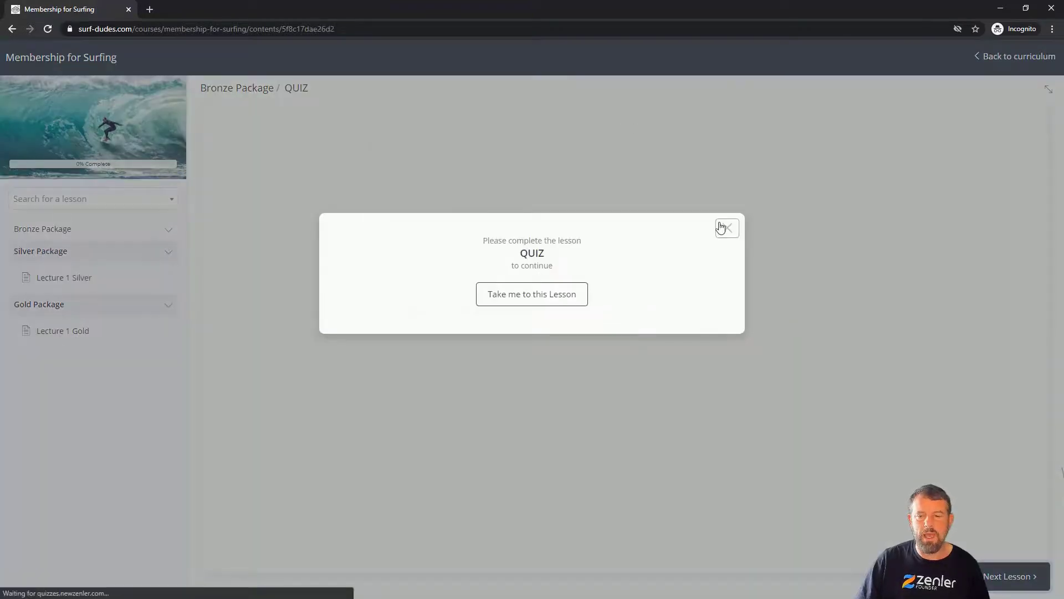
click(721, 228)
click(94, 229)
click(83, 275)
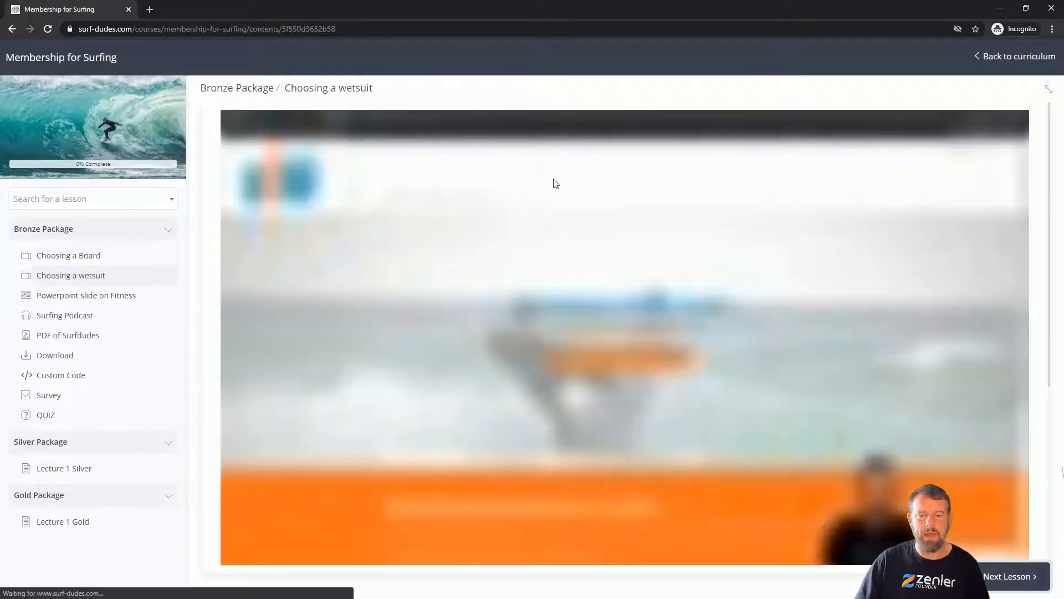
Return to the admin window and open the curriculum of the Membership for Surfing course.
click(999, 10)
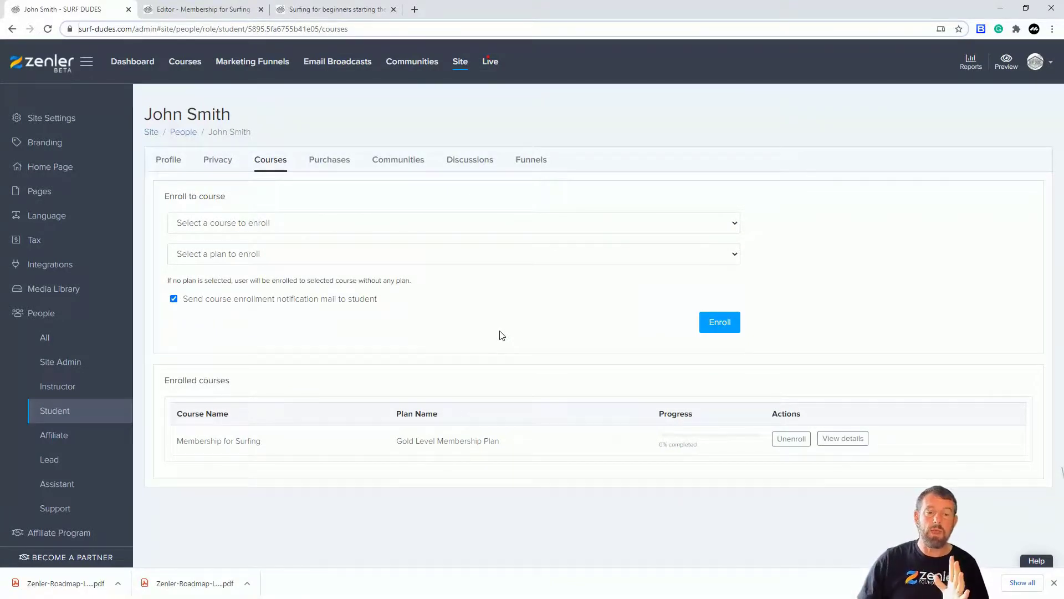
click(184, 64)
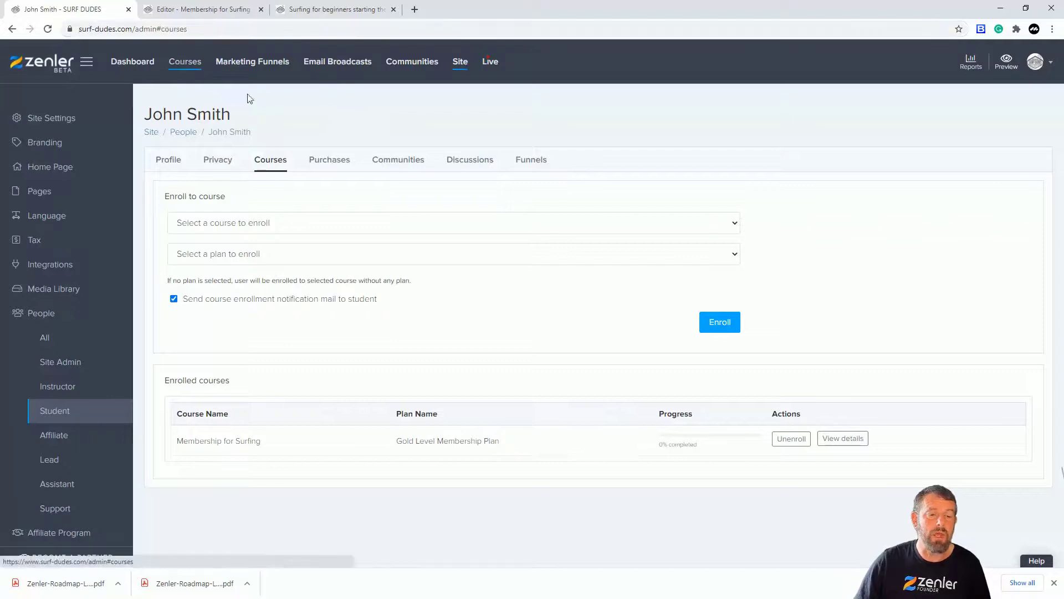
click(470, 381)
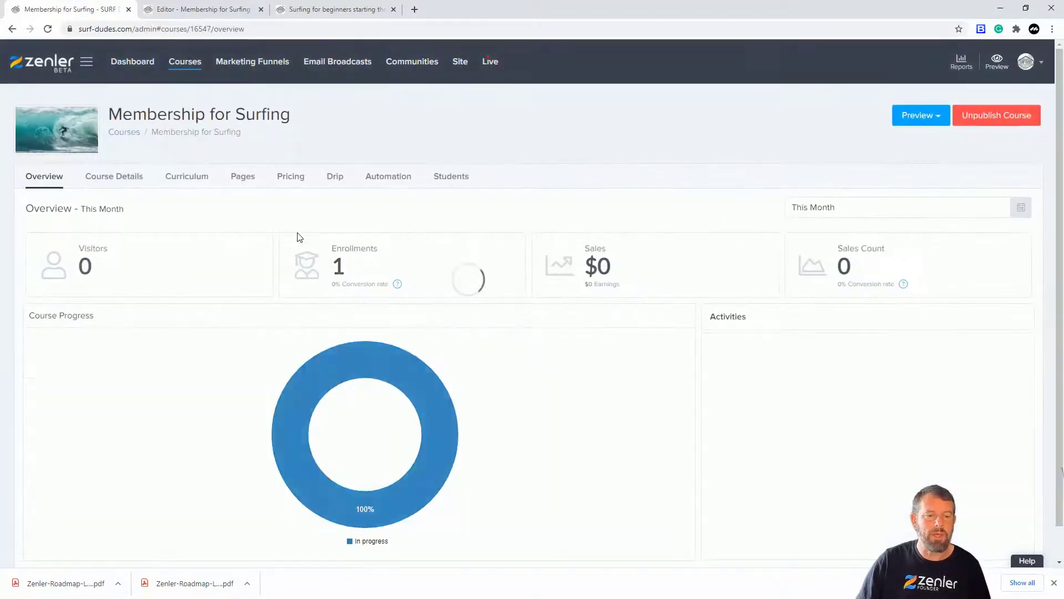
click(191, 178)
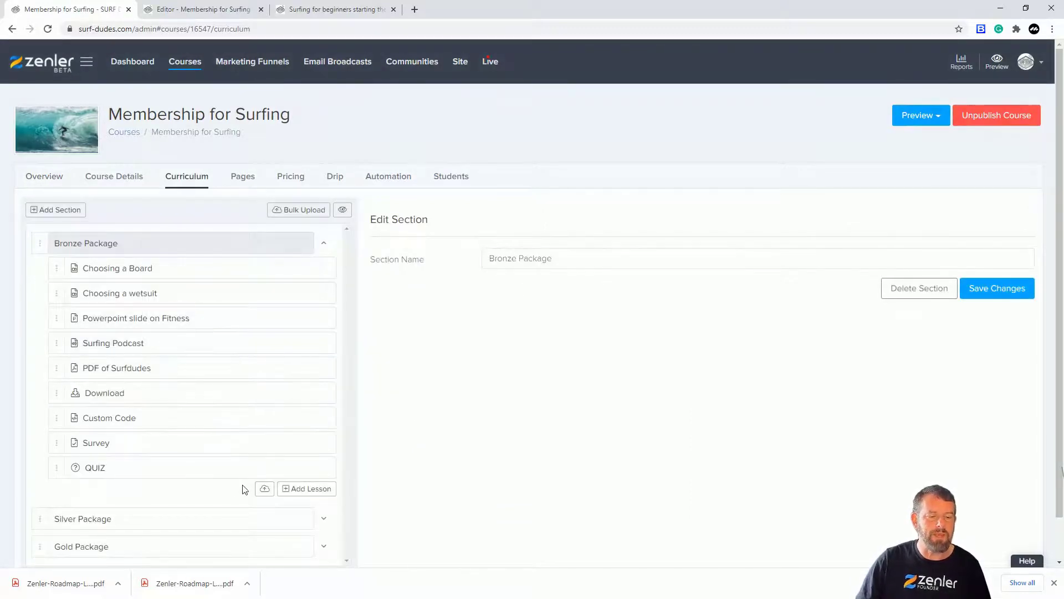
scroll(512, 420, down, 1)
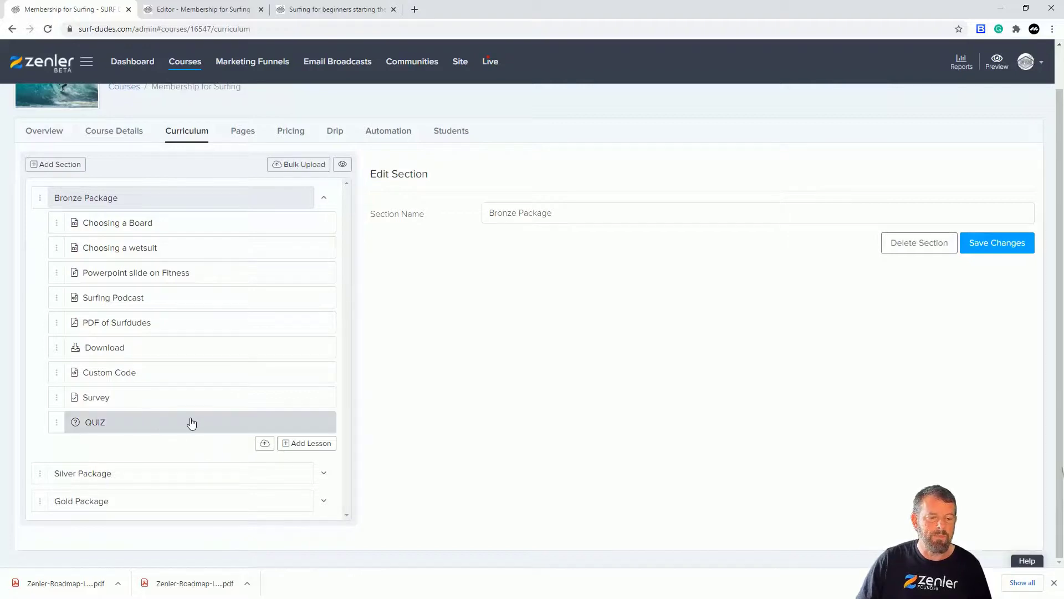
Add a lesson named "Extra bronze" at the end of the Bronze Package section.
click(56, 396)
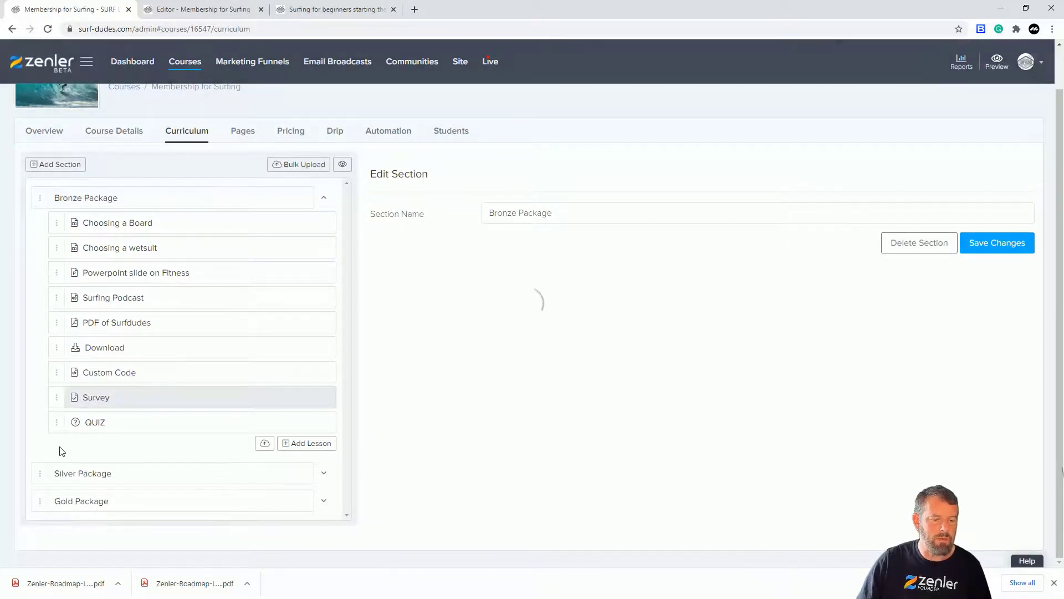
click(298, 446)
click(398, 201)
text(Extr)
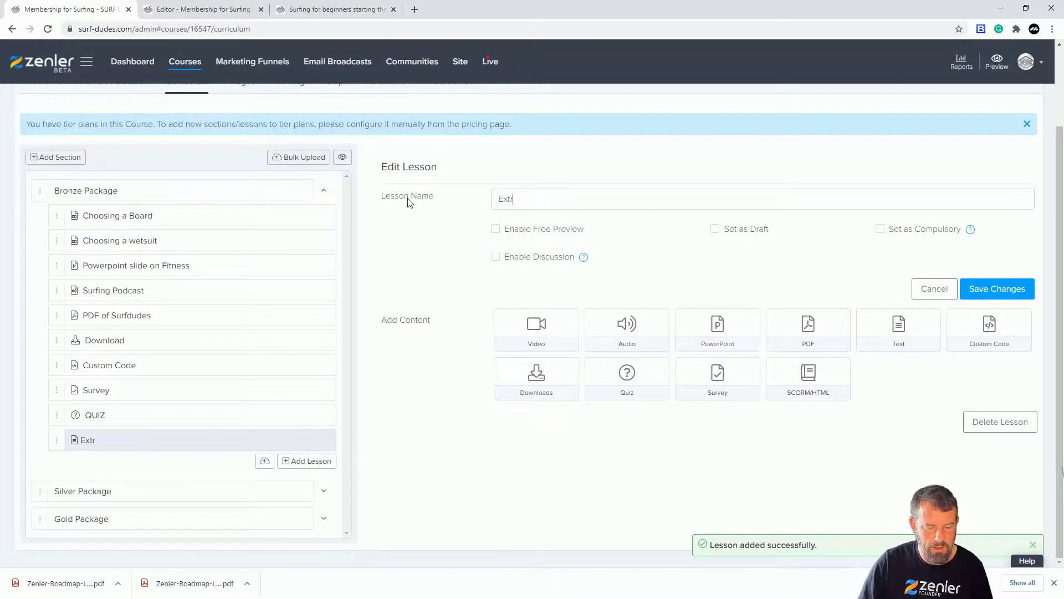
text(a bronze)
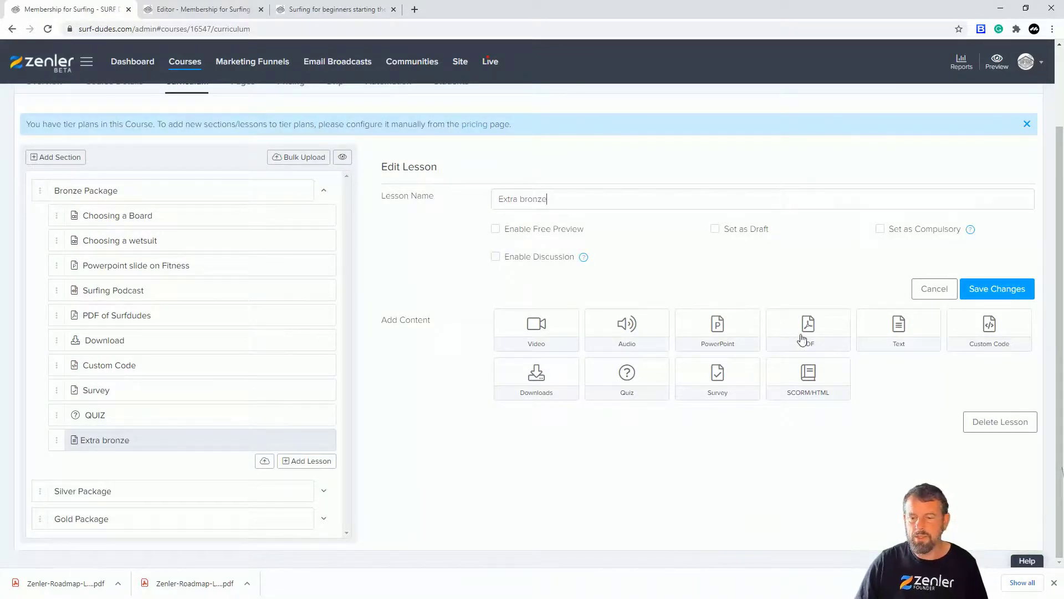
Add the placeholder text "fdgdfgdf gdgg" as content of the Extra bronze lesson and save the lesson.
click(901, 332)
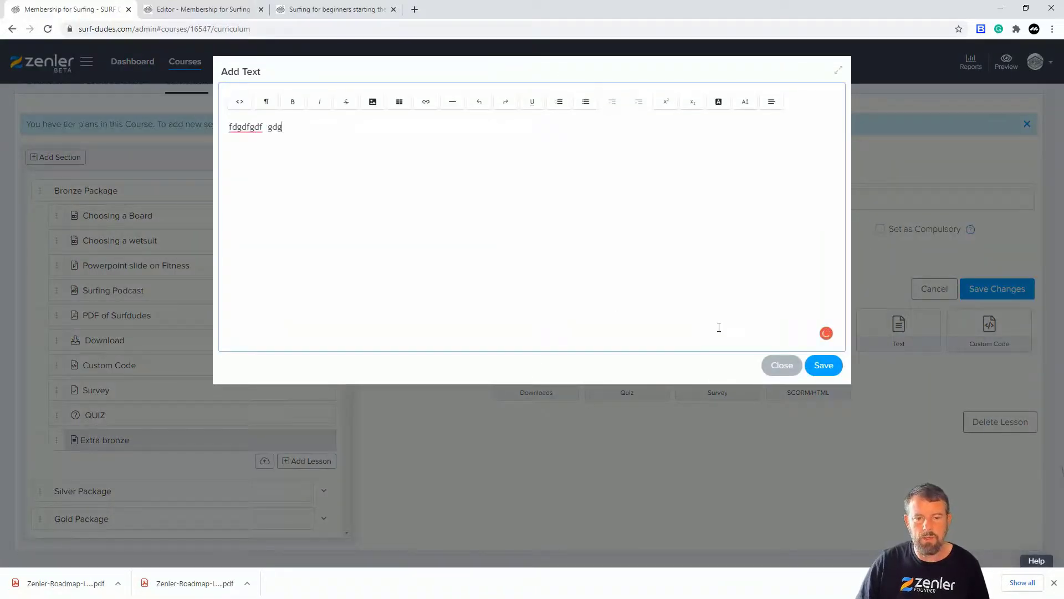
click(821, 367)
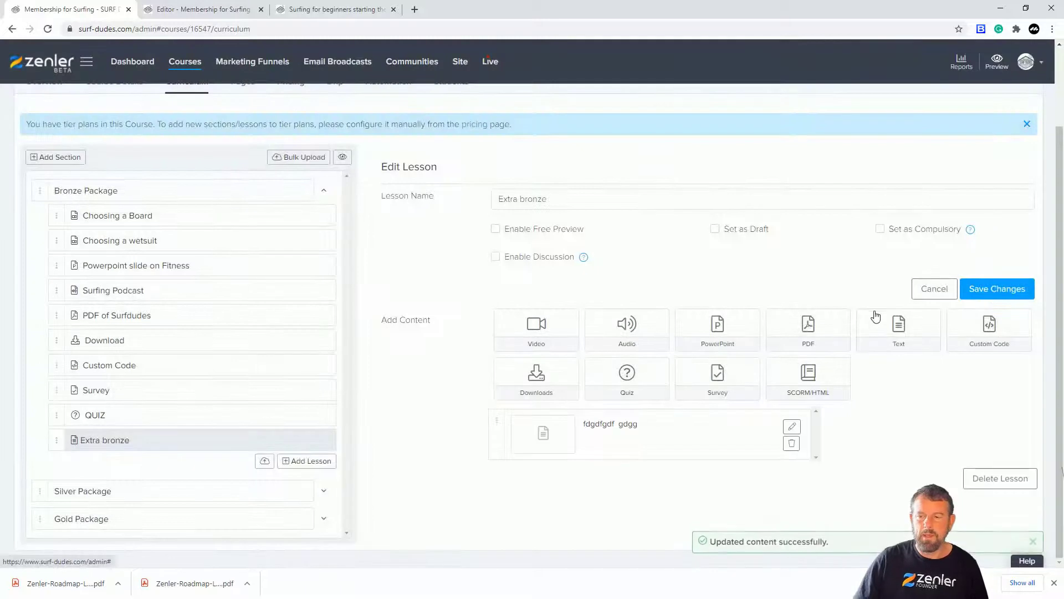
click(995, 289)
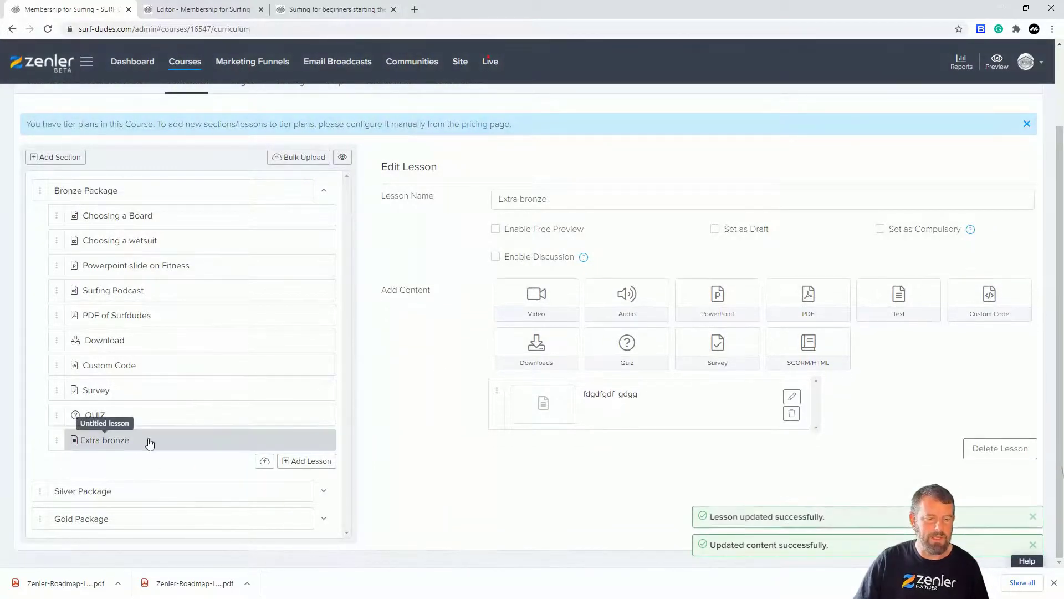
Expand the Silver Package section and add a lesson named "Silver extra" to it.
click(326, 494)
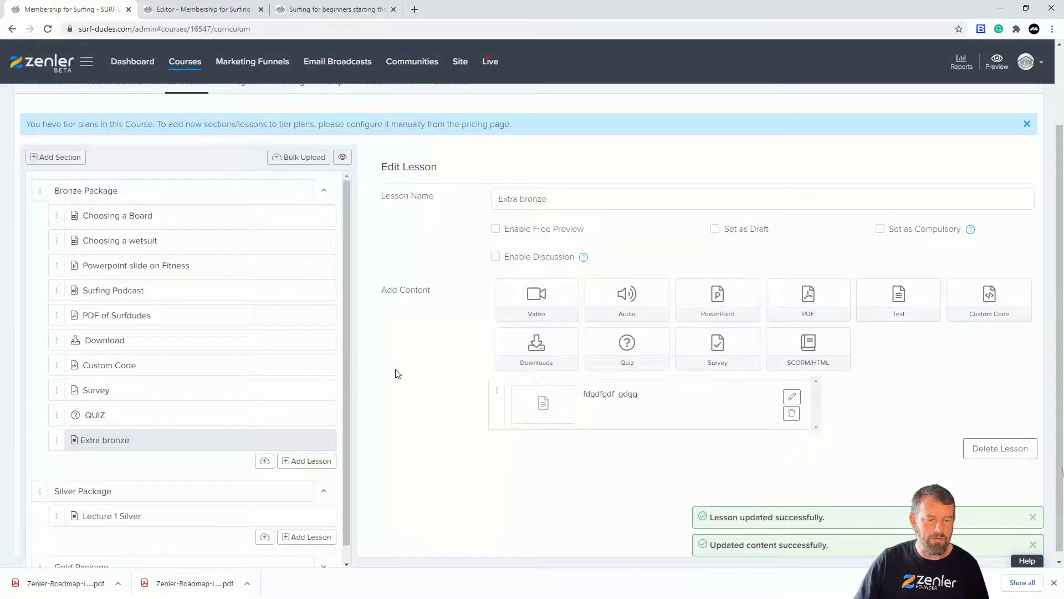
scroll(347, 413, down, 1)
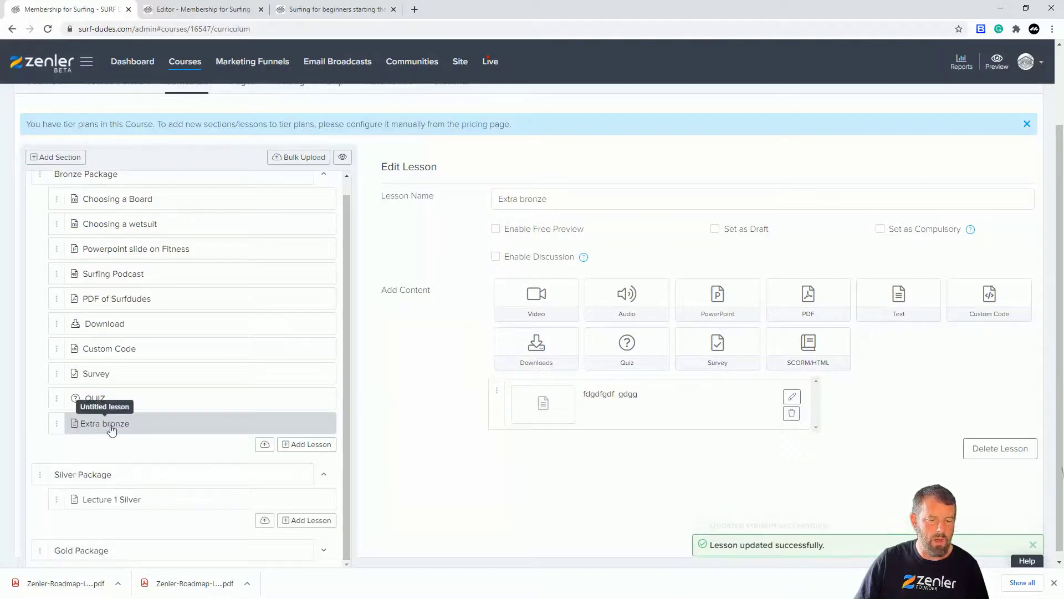
click(292, 521)
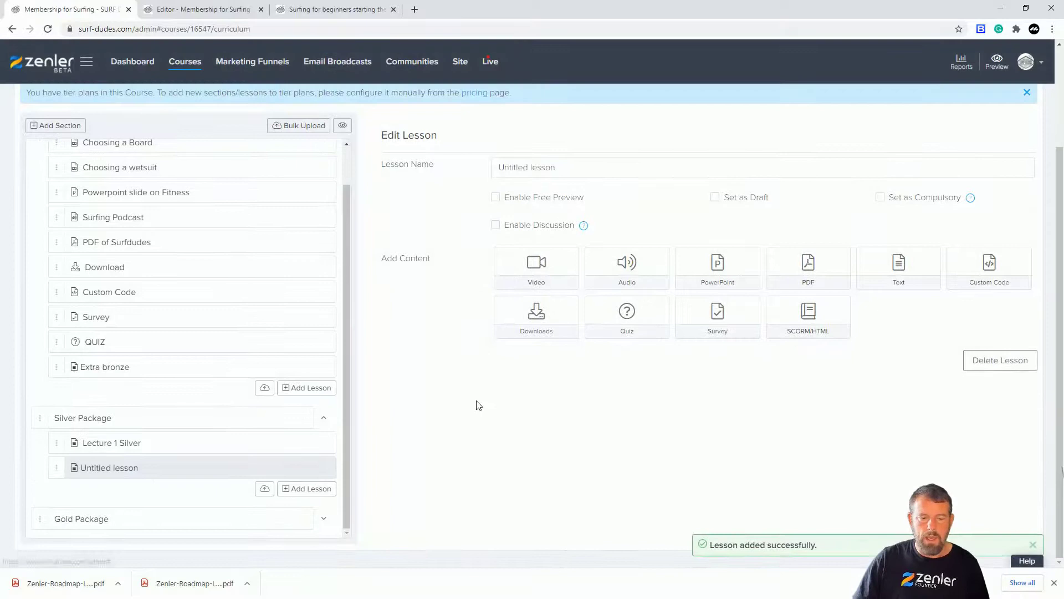
key(ctrl+a)
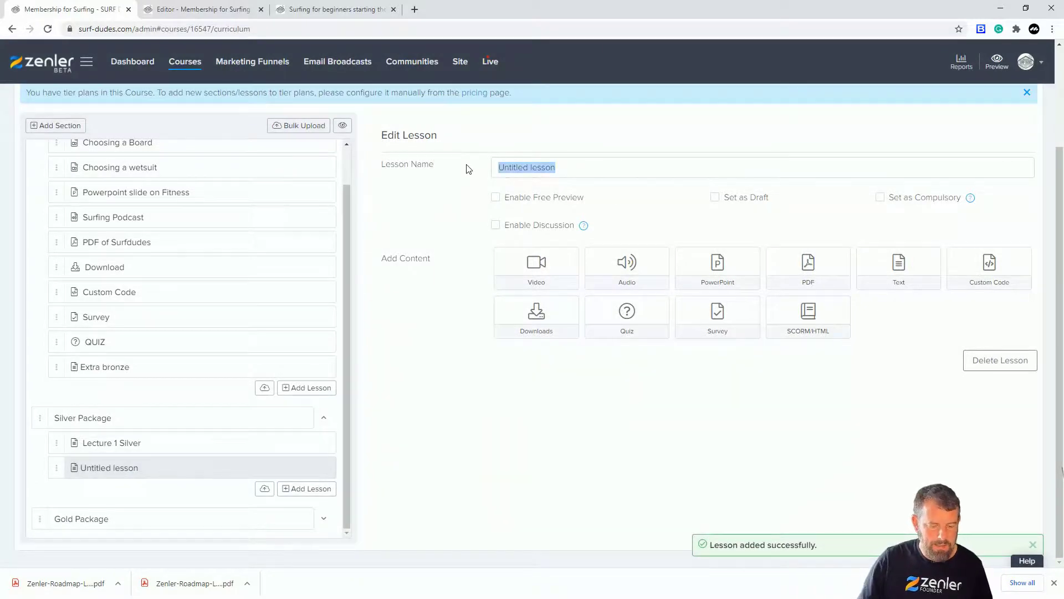
text(Silve extra)
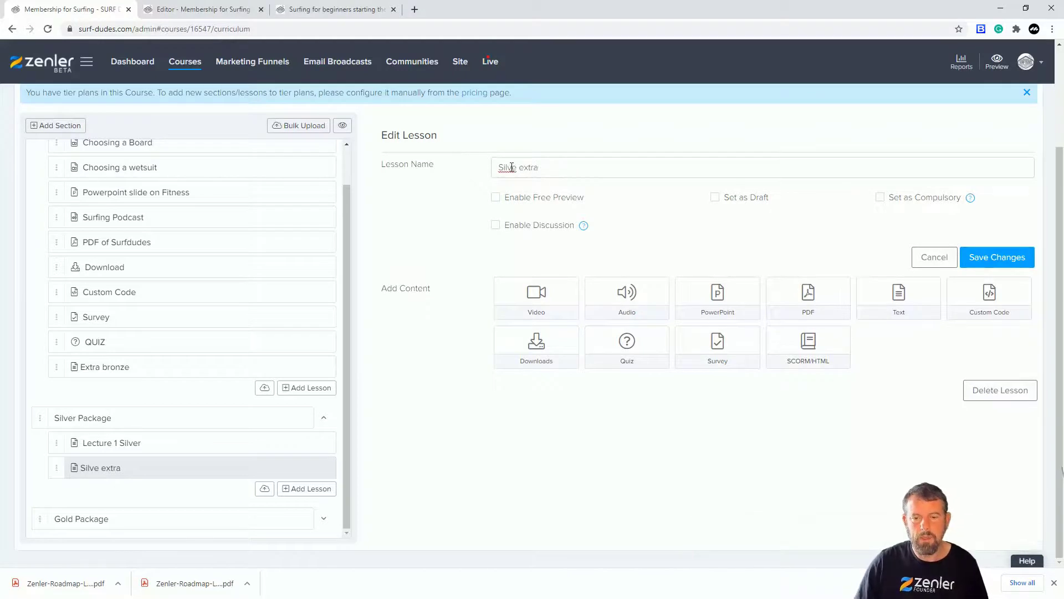
text(r)
Add the placeholder text "cvbcvxcb b c" as content of the Silver extra lesson and save the lesson.
click(900, 302)
text(cvbcvxcb b c)
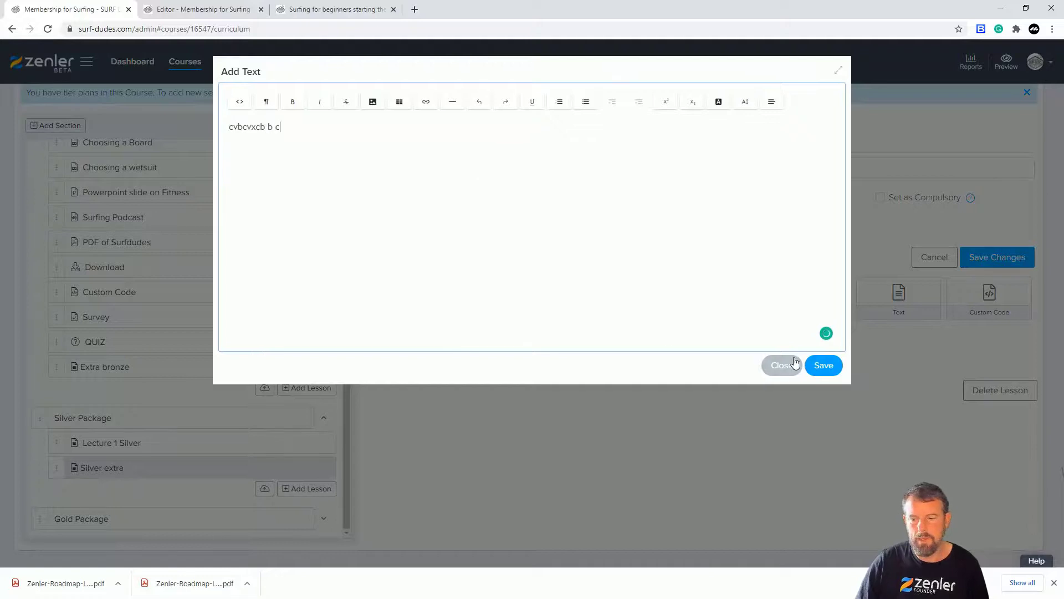
click(824, 364)
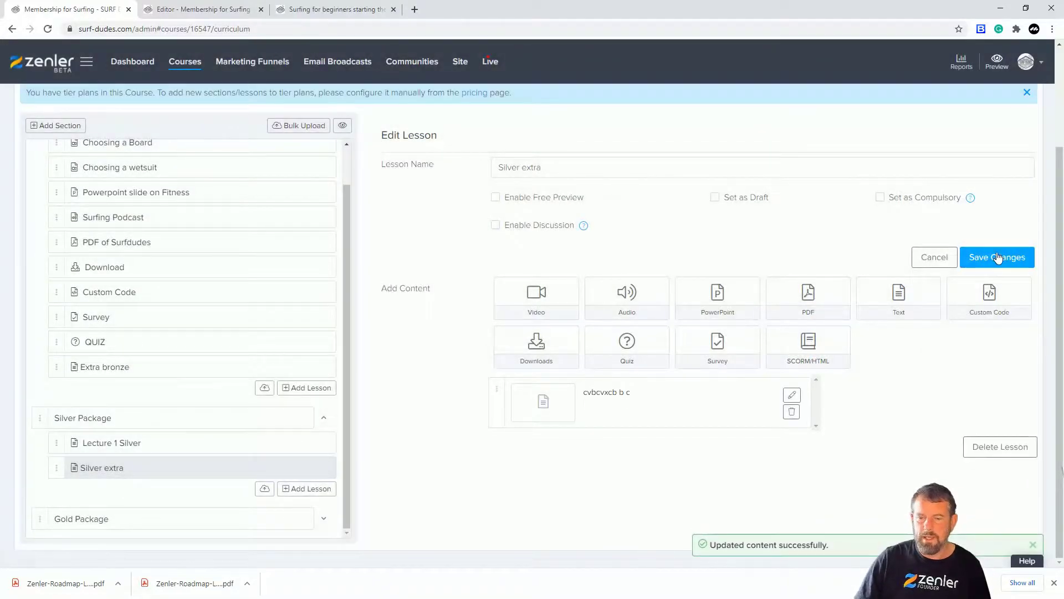
click(997, 257)
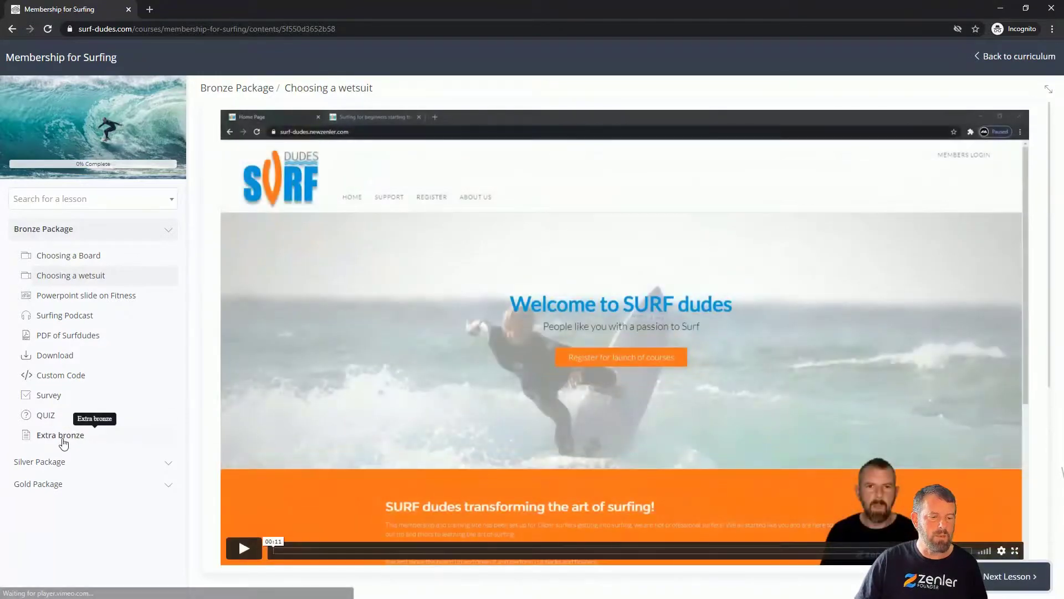
In the student's incognito window, open the Extra bronze and Silver extra lessons to check whether the Gold plan gives access.
click(64, 438)
click(172, 465)
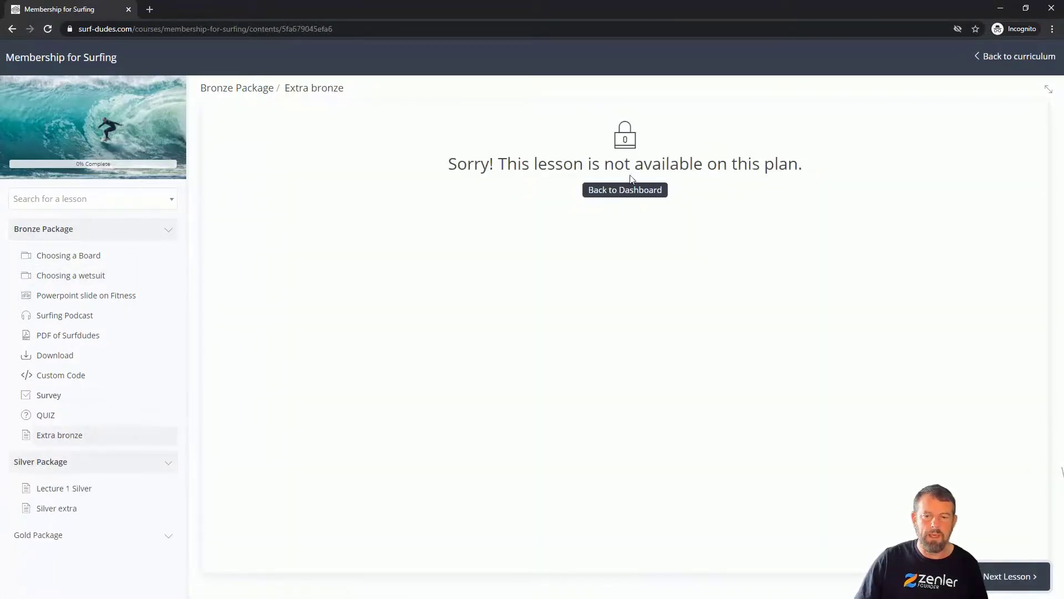
drag(457, 163, 812, 166)
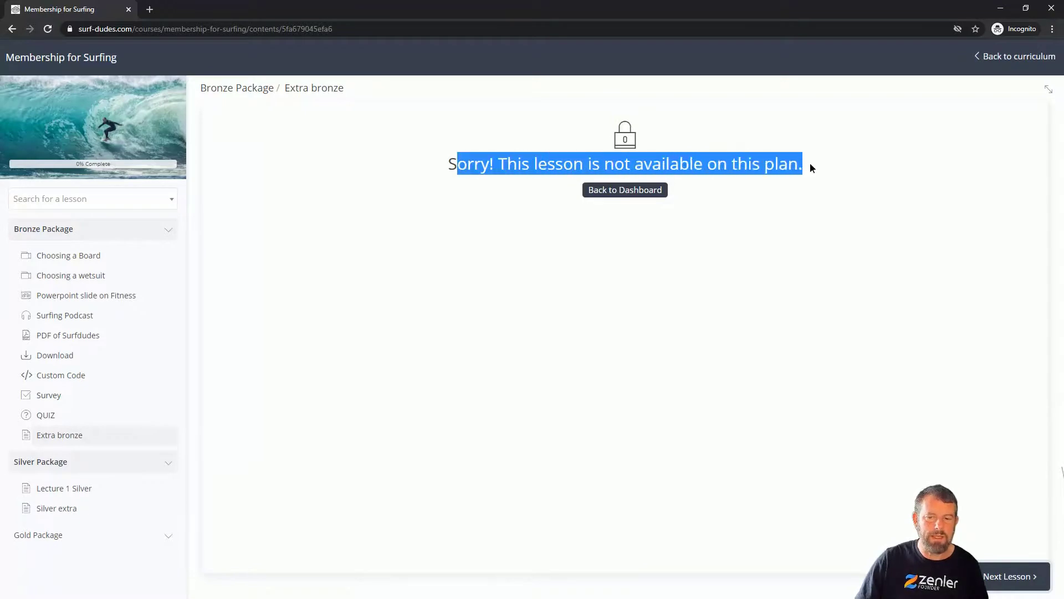
click(72, 508)
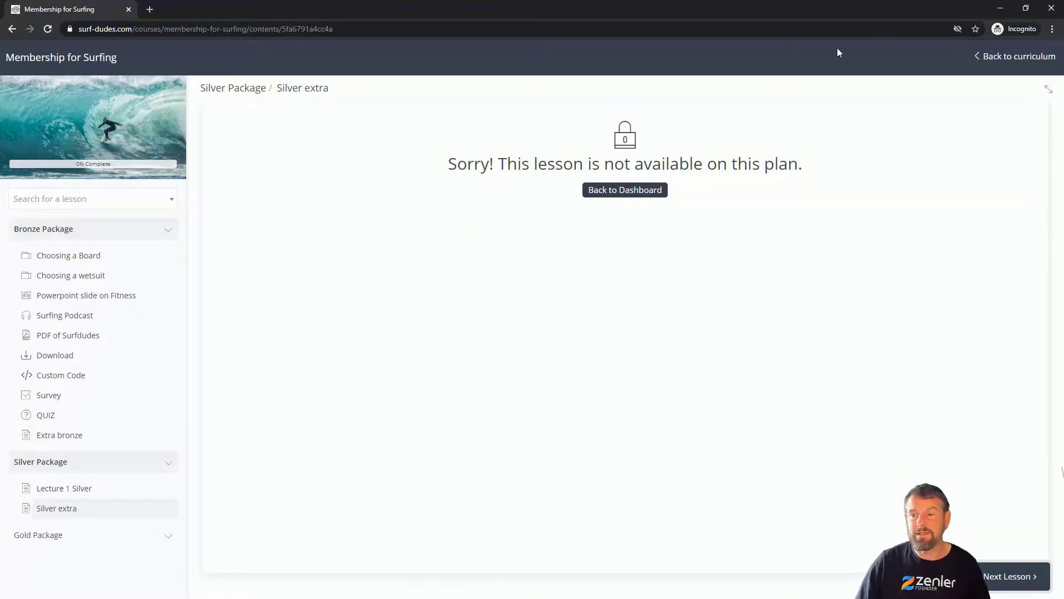
Return to the admin window and open the Bronze Level Membership Plan from the course's pricing plans for editing.
click(999, 8)
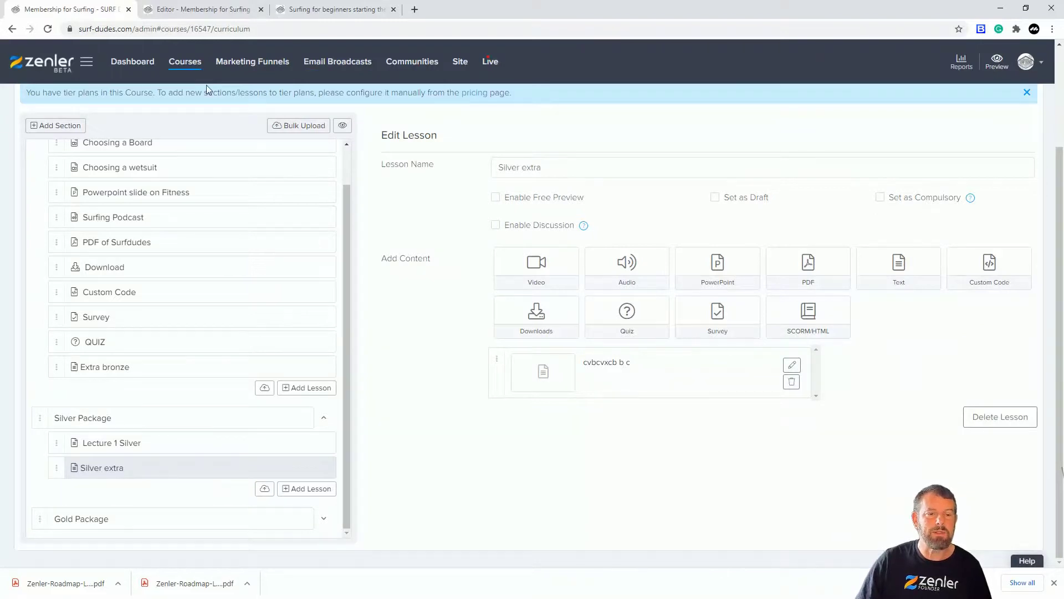
scroll(460, 196, up, 3)
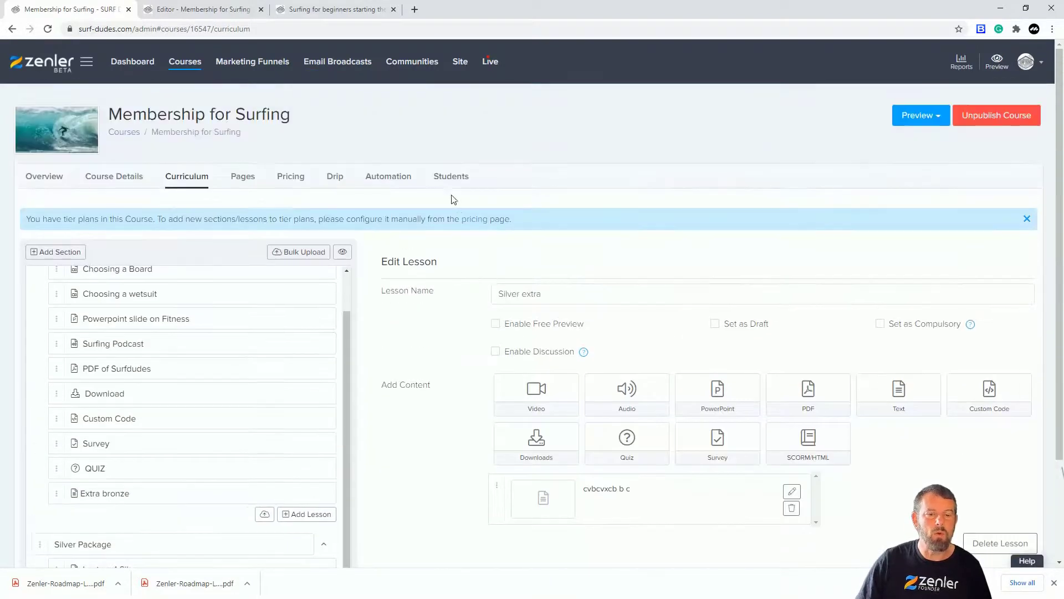
click(299, 185)
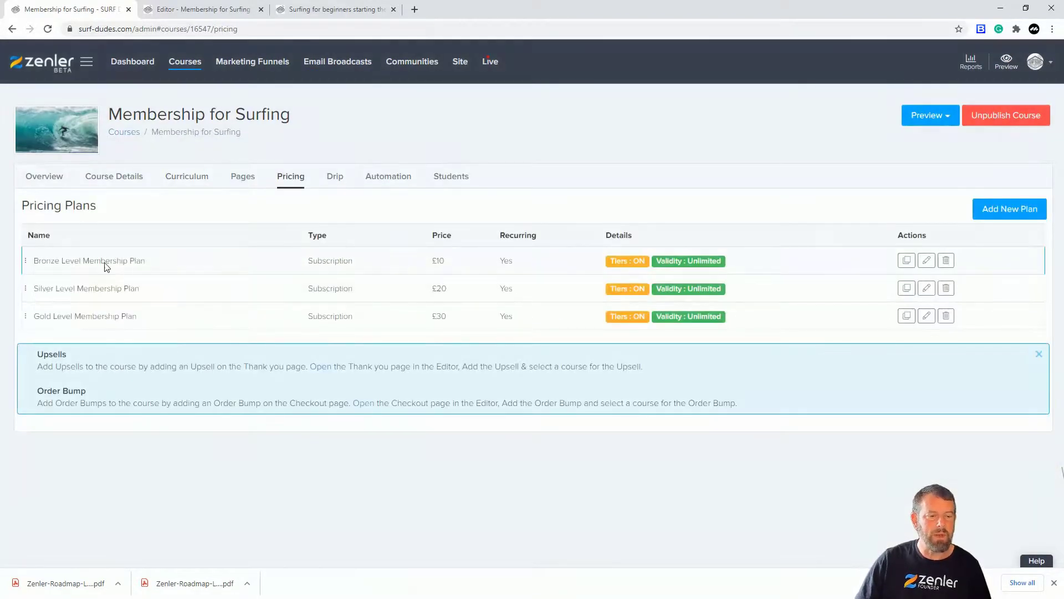
click(927, 260)
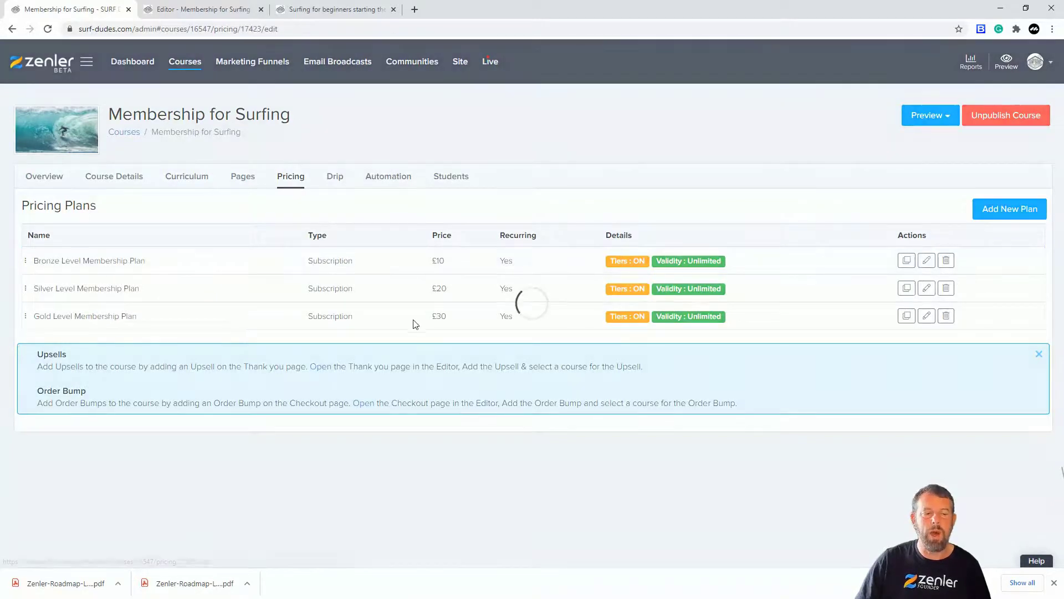
Include the Extra bronze lesson in the Bronze plan's tier sections/lessons and update the plan.
scroll(475, 321, down, 4)
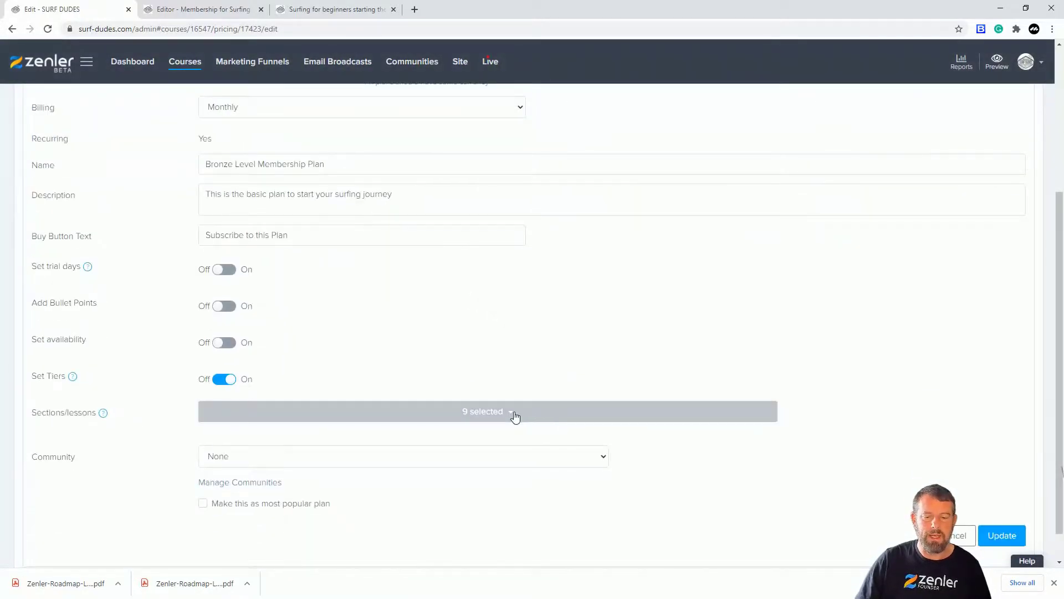
click(515, 416)
scroll(437, 380, down, 1)
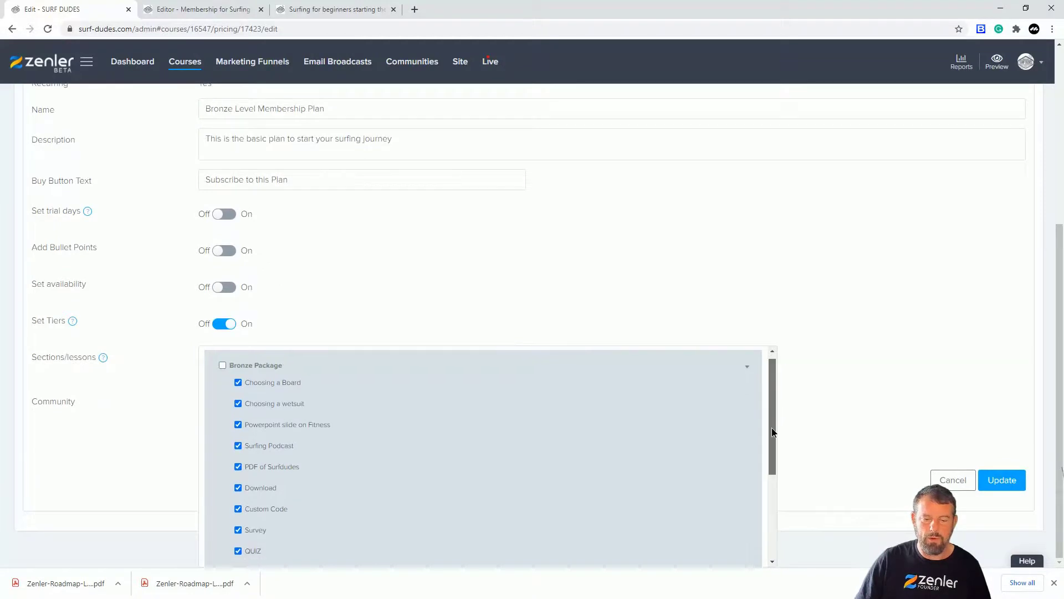
scroll(330, 448, down, 2)
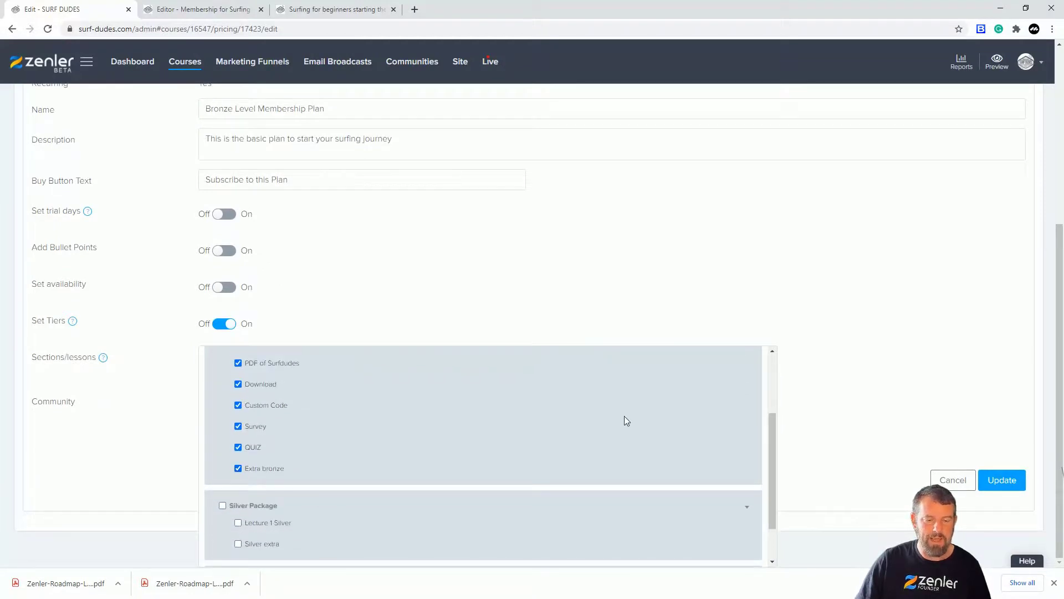
click(1002, 480)
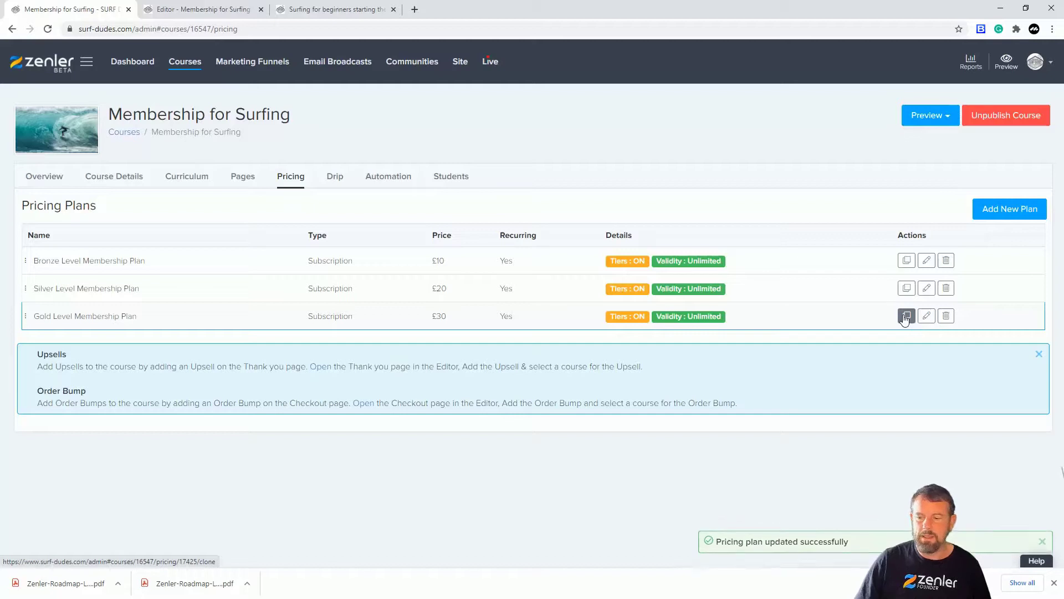
Include the Extra bronze and Silver extra lessons in the Gold Level Membership Plan, update it, and make them available to existing students.
click(926, 316)
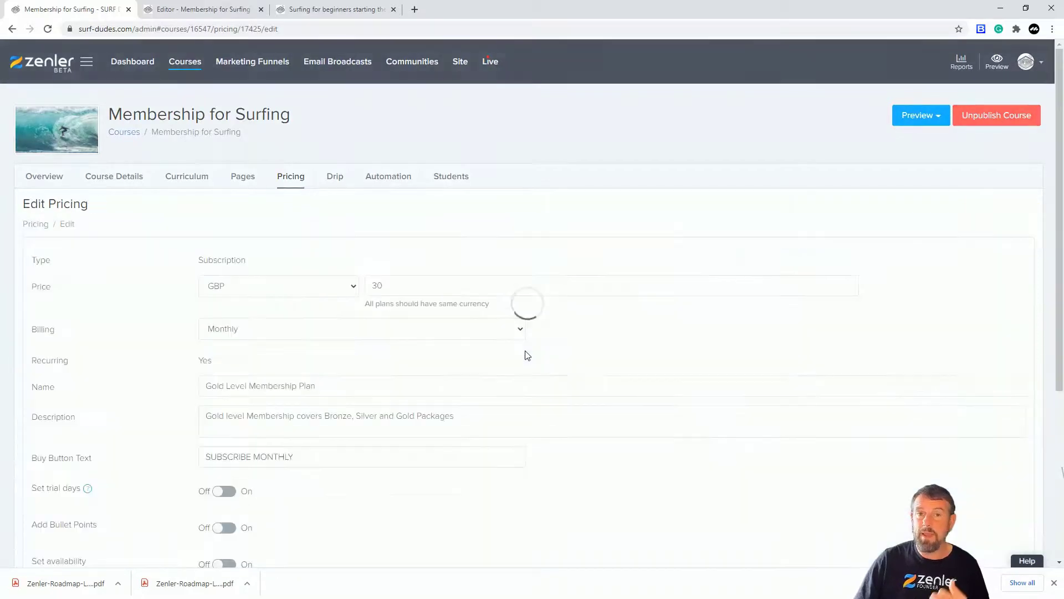
scroll(554, 388, down, 5)
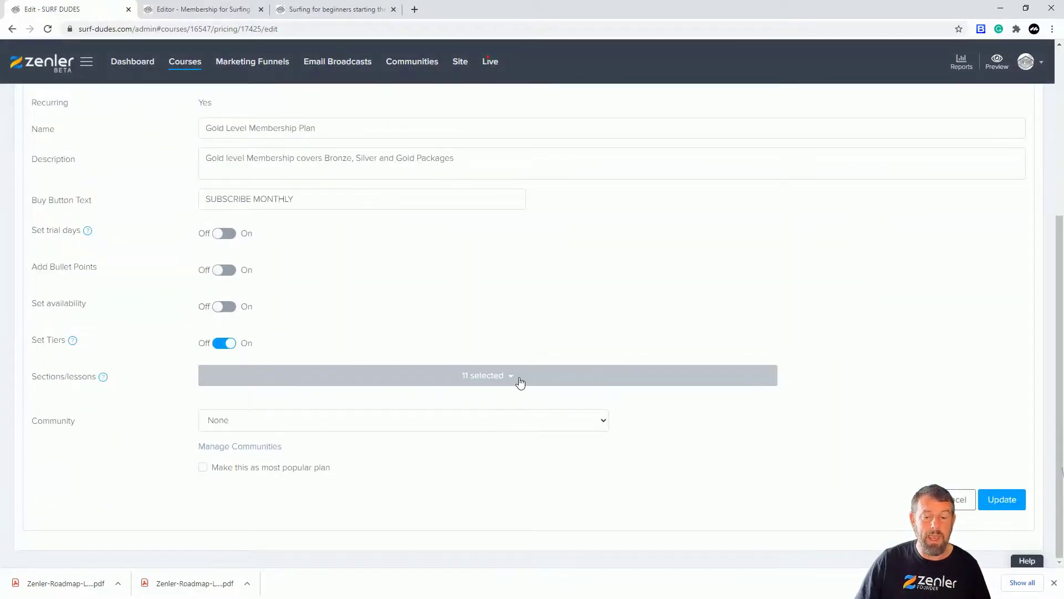
click(518, 381)
scroll(662, 339, down, 1)
scroll(581, 409, down, 3)
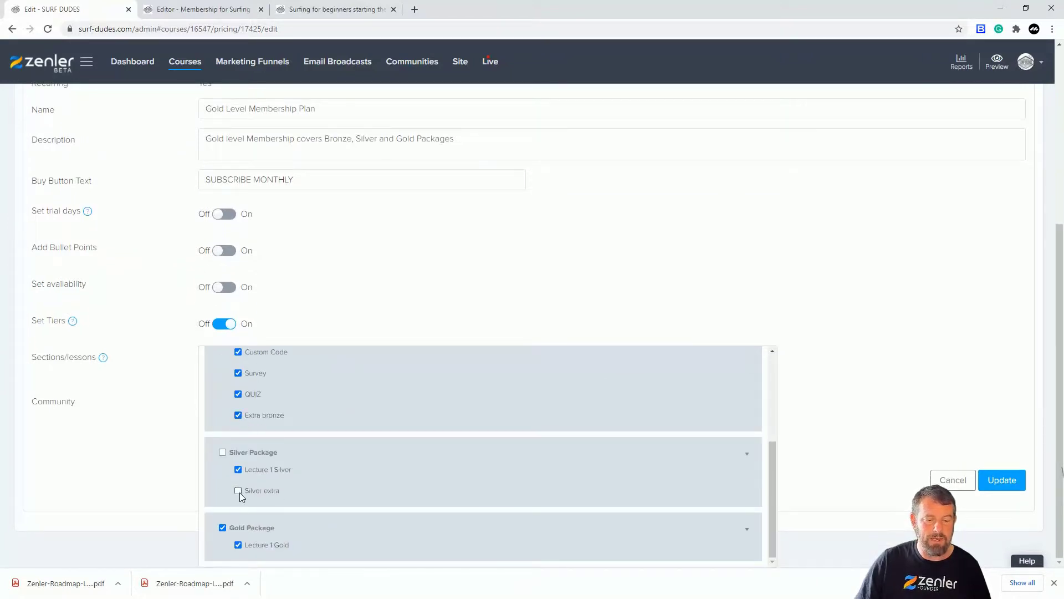
click(1001, 480)
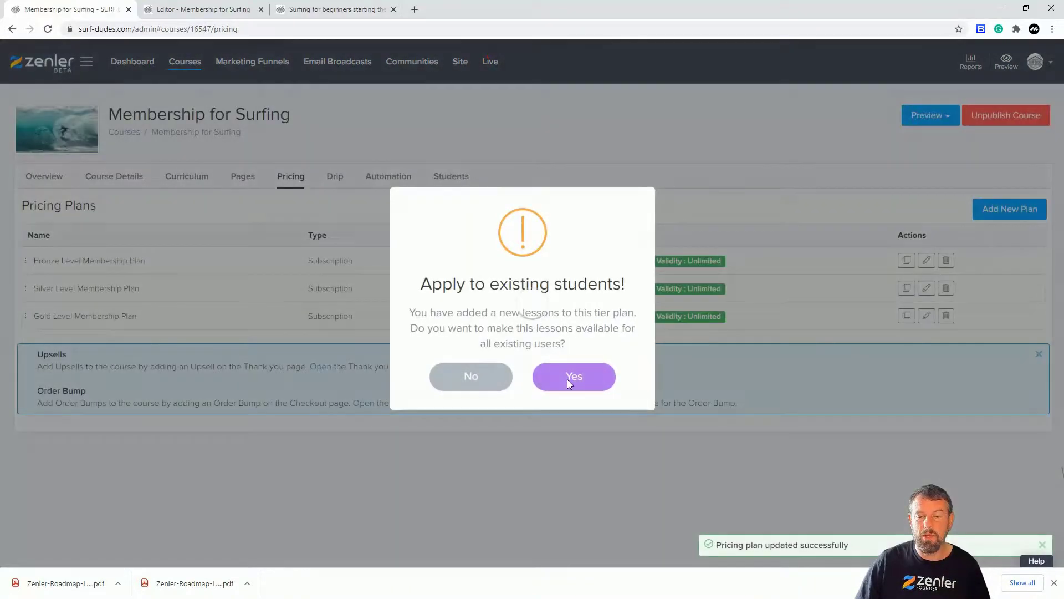
click(574, 376)
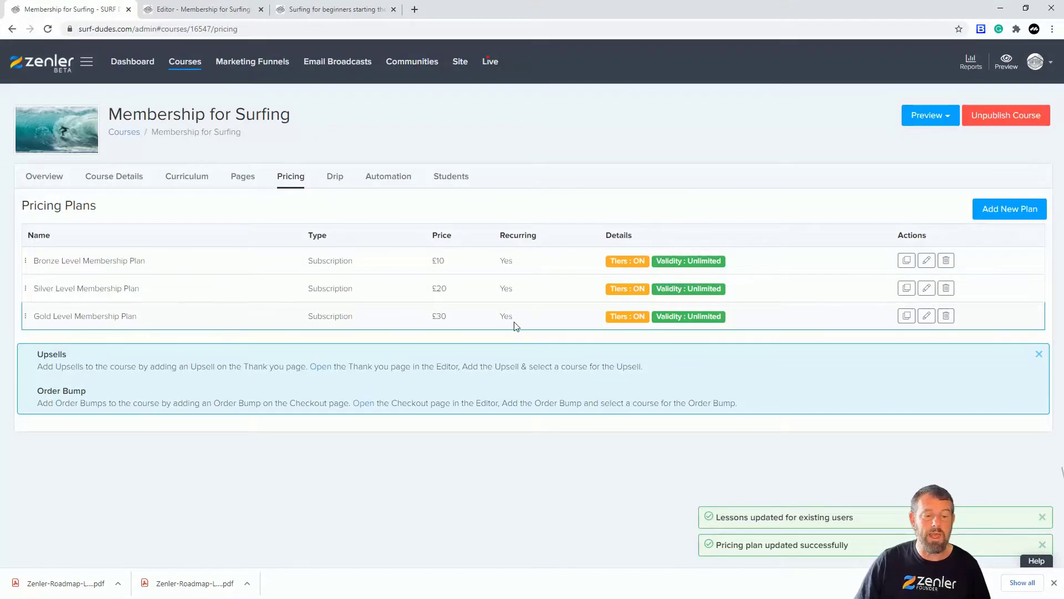
Include the Silver extra lesson in the Silver Level Membership Plan's tier sections/lessons and update the plan.
click(926, 288)
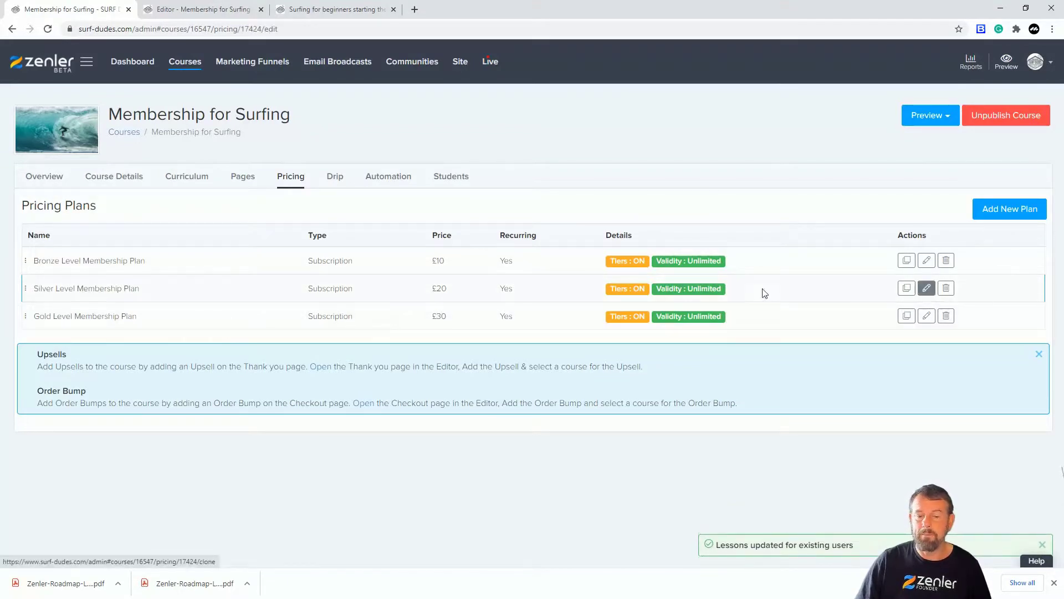
scroll(554, 355, down, 5)
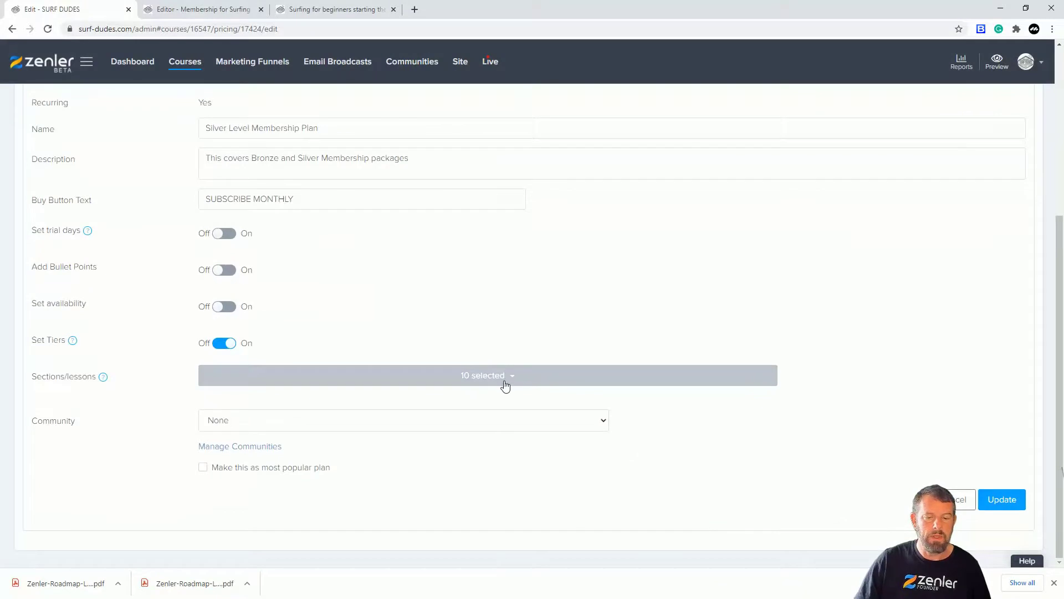
click(505, 383)
scroll(680, 407, down, 2)
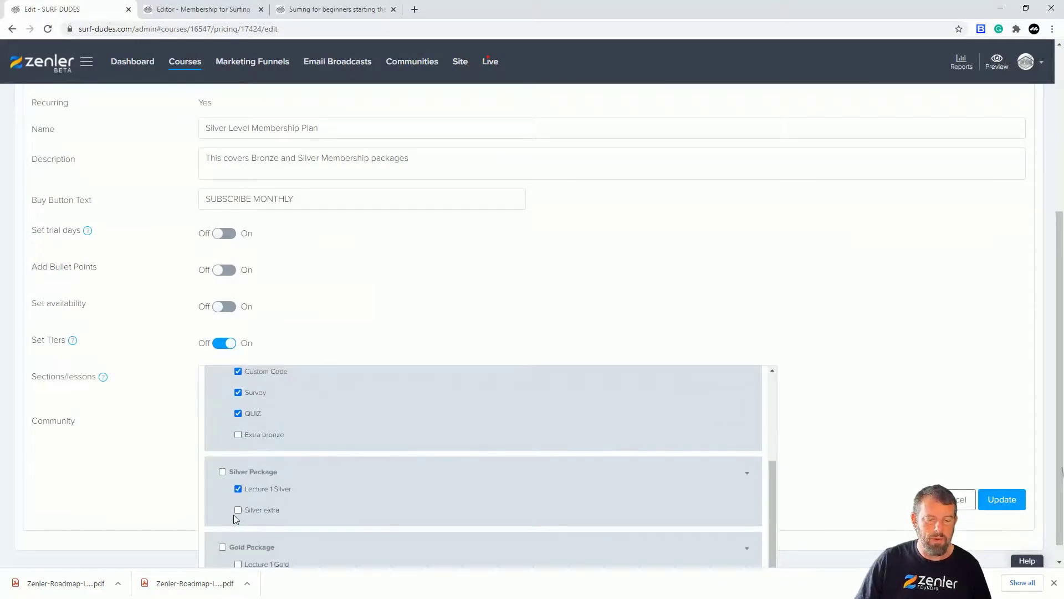
click(238, 510)
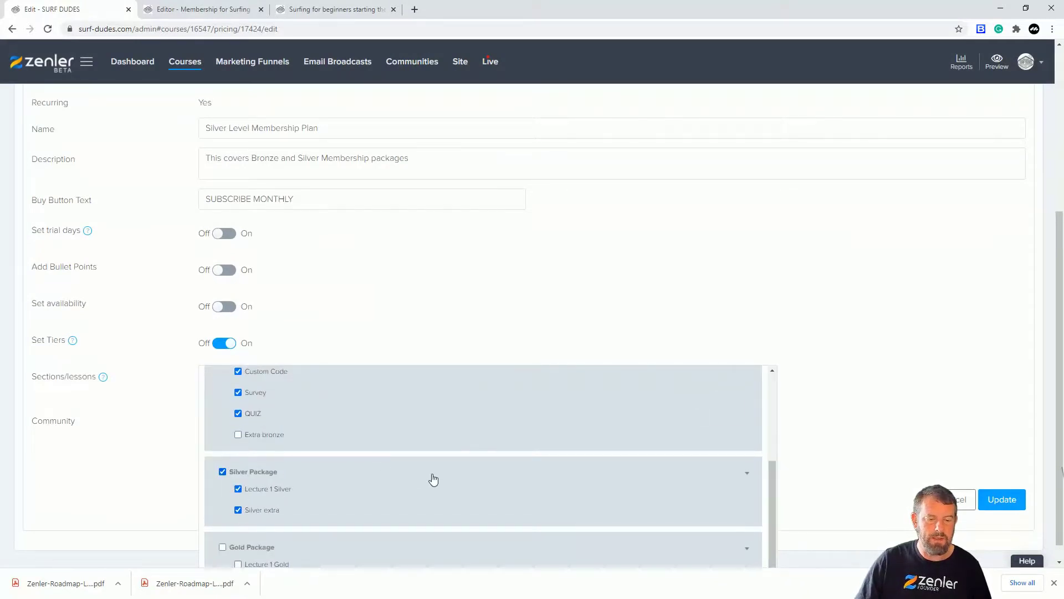
scroll(291, 471, down, 1)
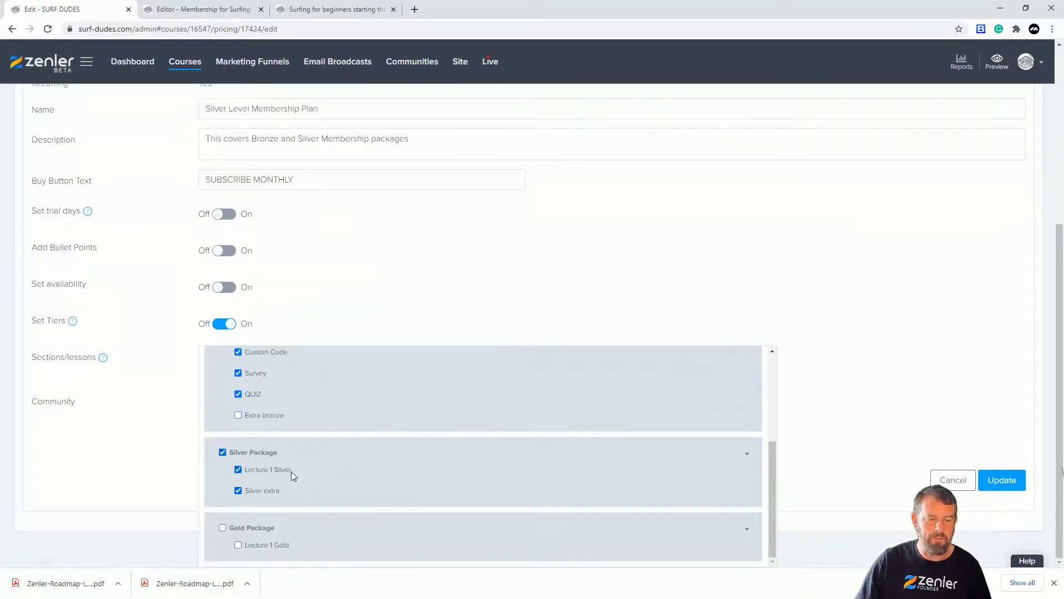
click(1003, 480)
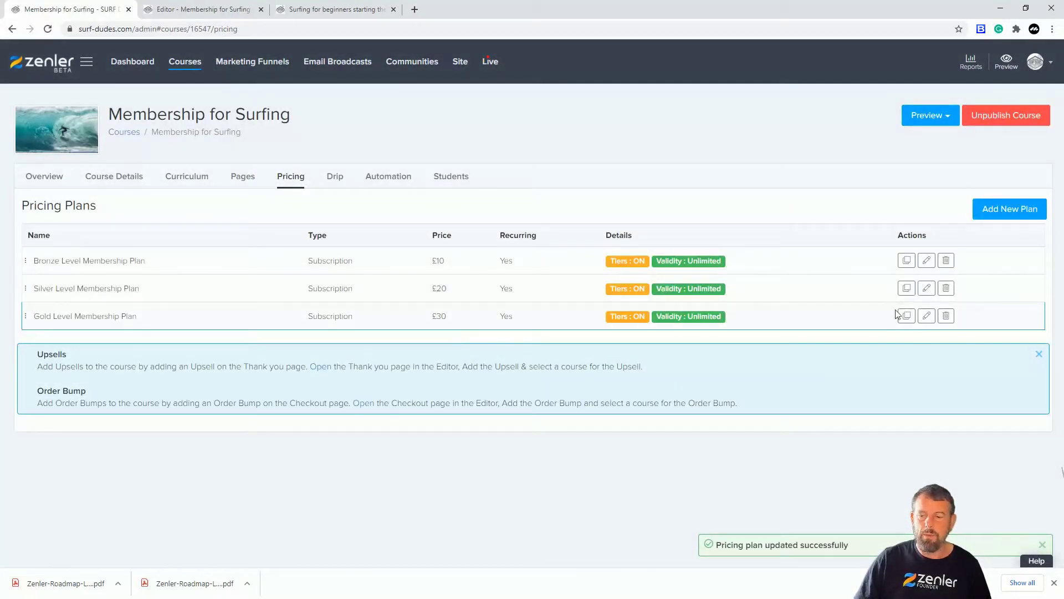
Exclude the Choosing a Board and Choosing a wetsuit lessons from the Gold Level Membership Plan and update it.
click(927, 317)
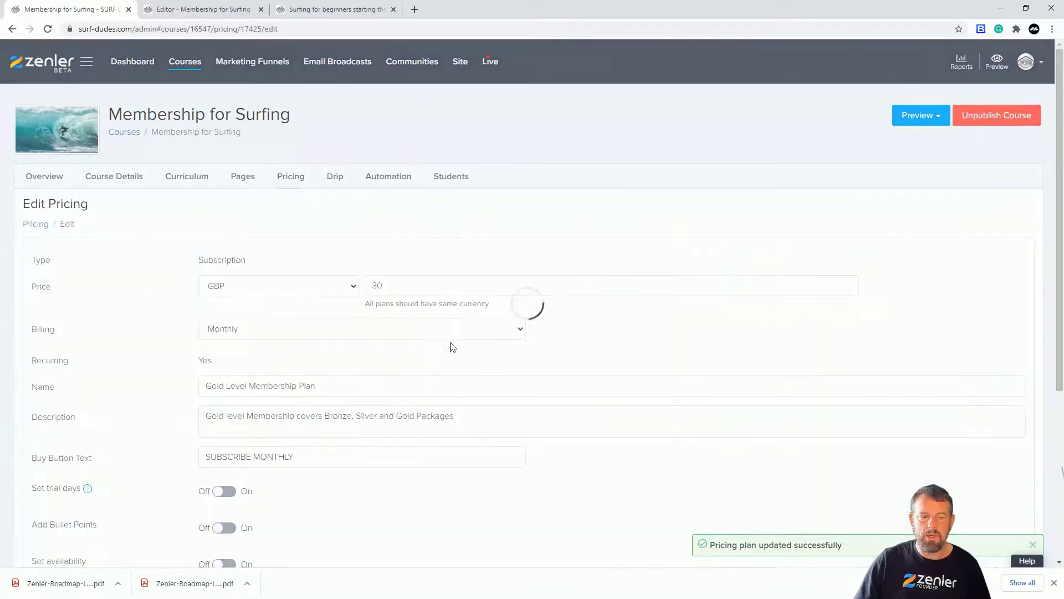
scroll(360, 378, down, 4)
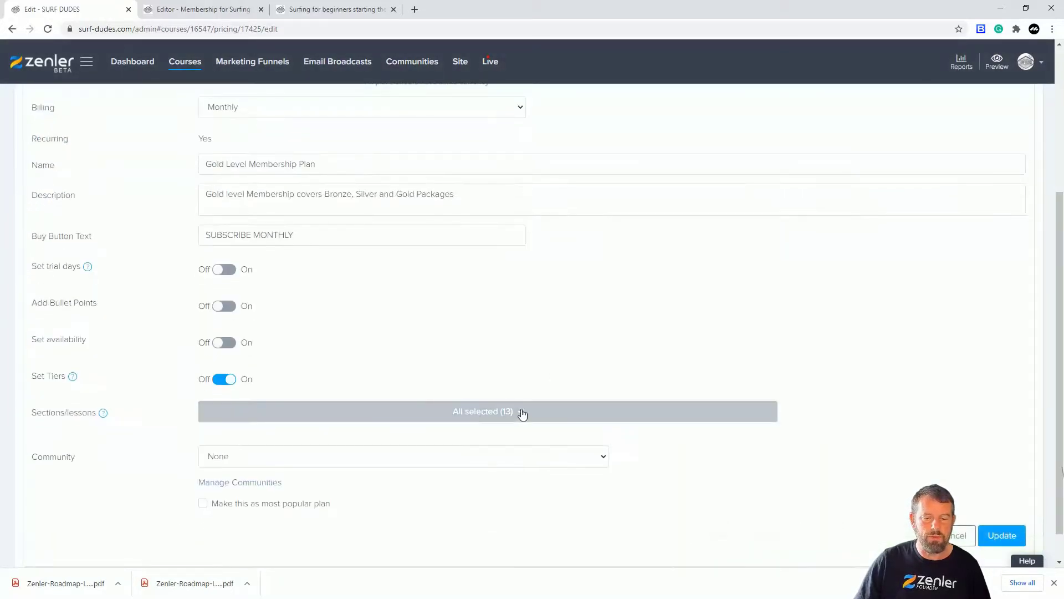
scroll(632, 310, down, 1)
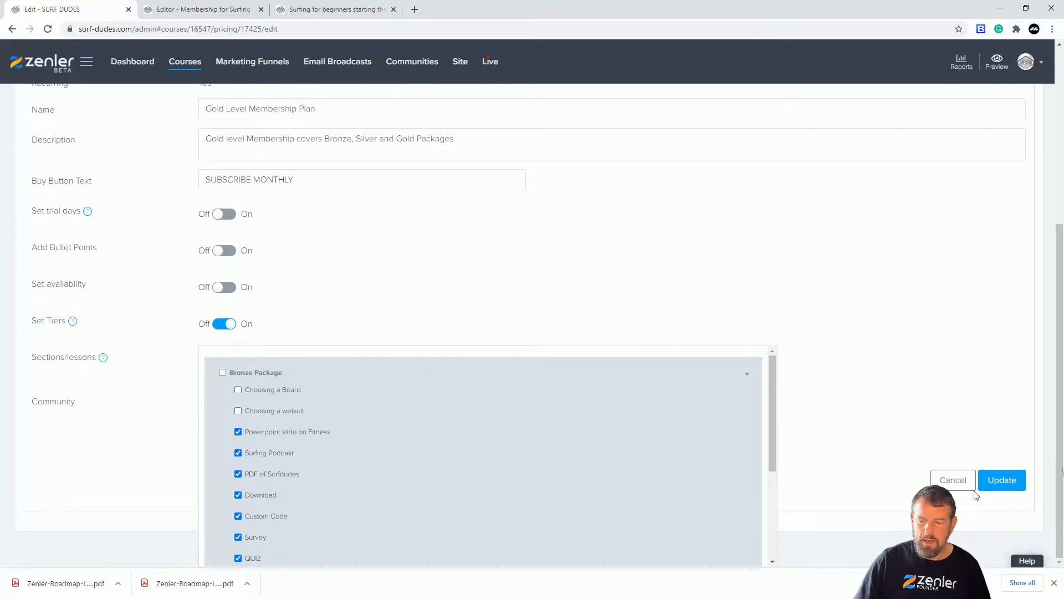
click(992, 480)
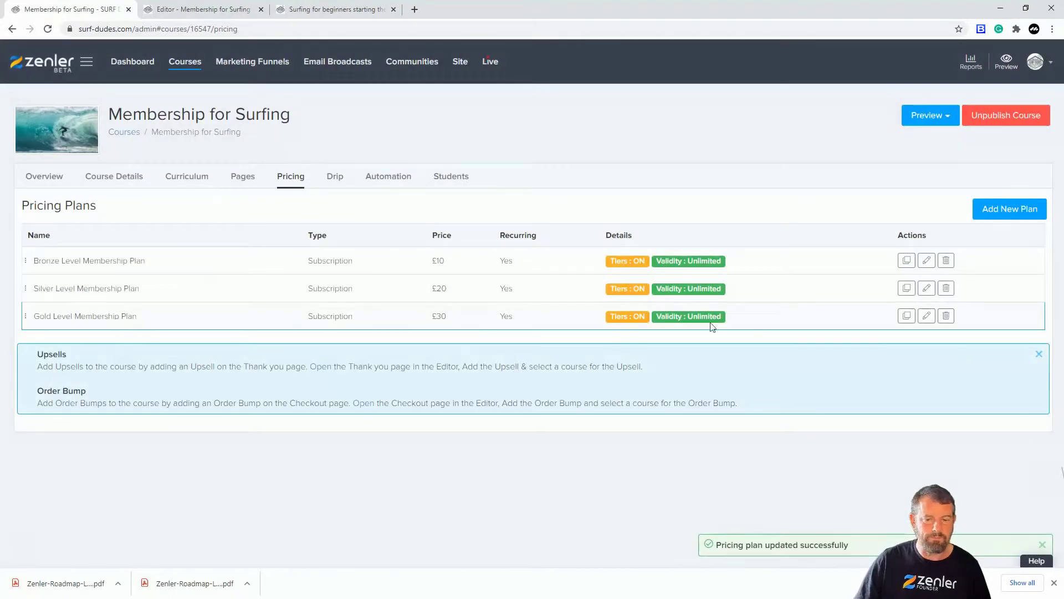
Include the whole Bronze Package in the Gold Level Membership Plan again, update it, and decline applying the added lessons to existing students.
click(927, 319)
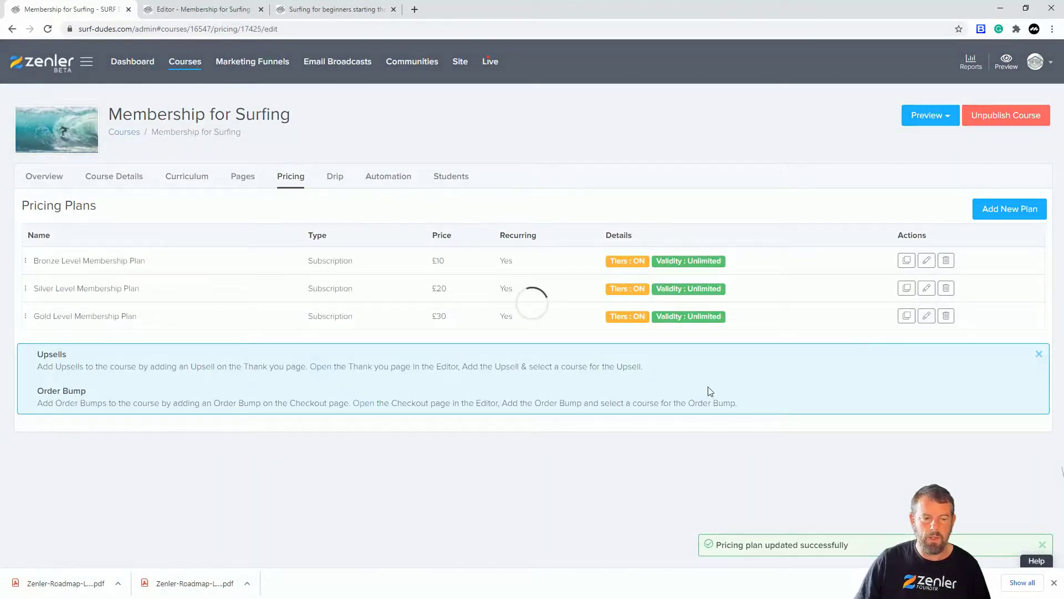
scroll(721, 393, down, 5)
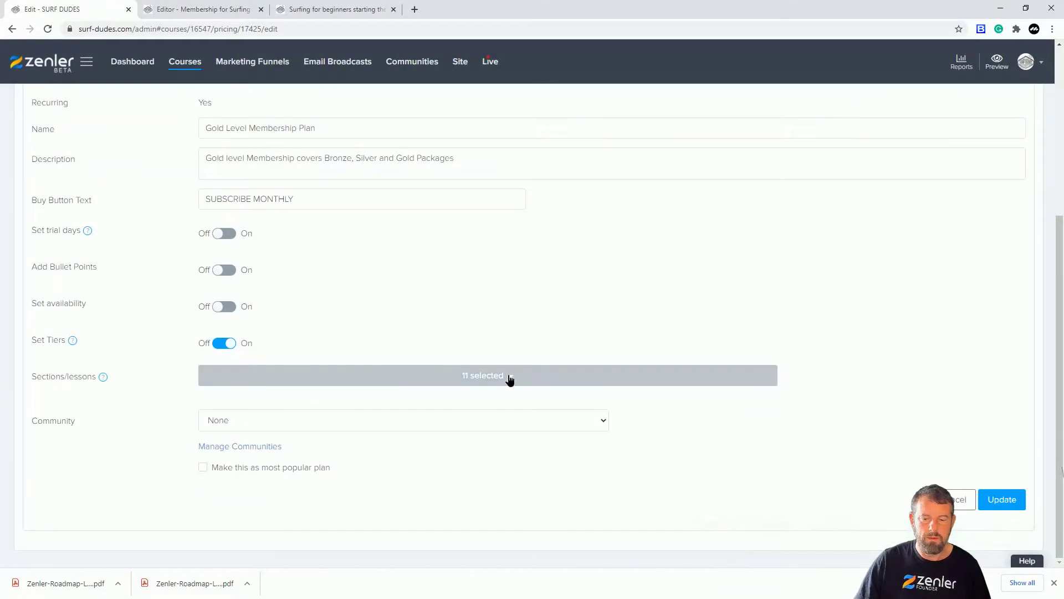
click(505, 376)
click(222, 393)
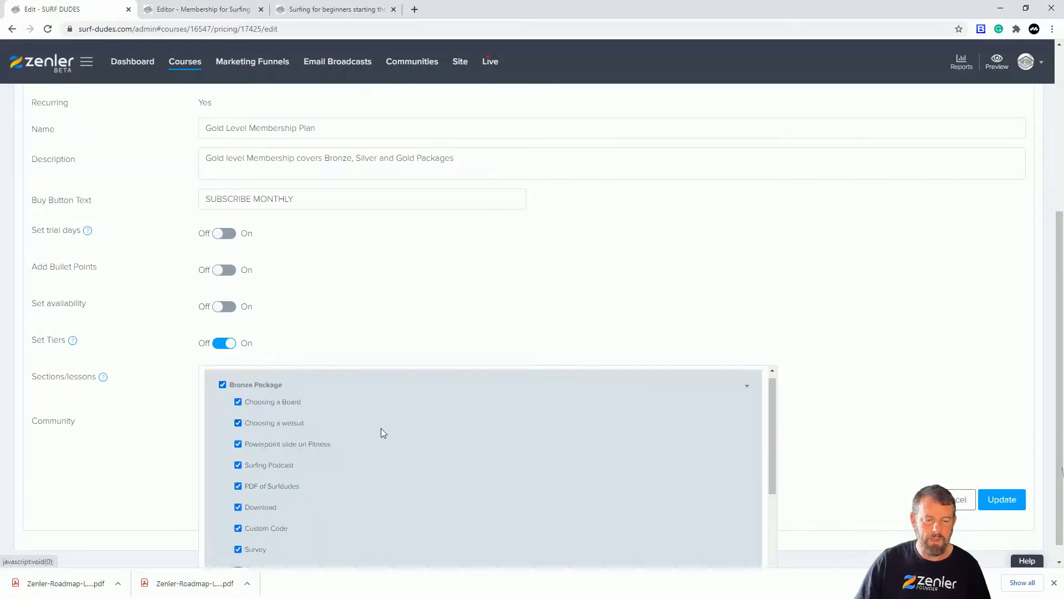
scroll(381, 427, down, 3)
scroll(467, 518, down, 1)
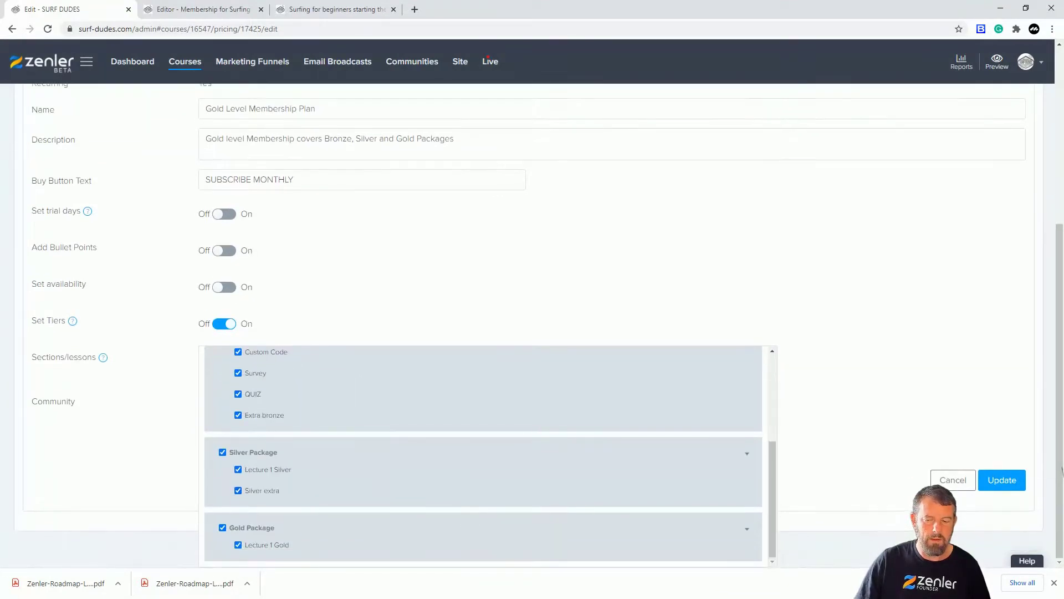
click(979, 477)
click(1002, 499)
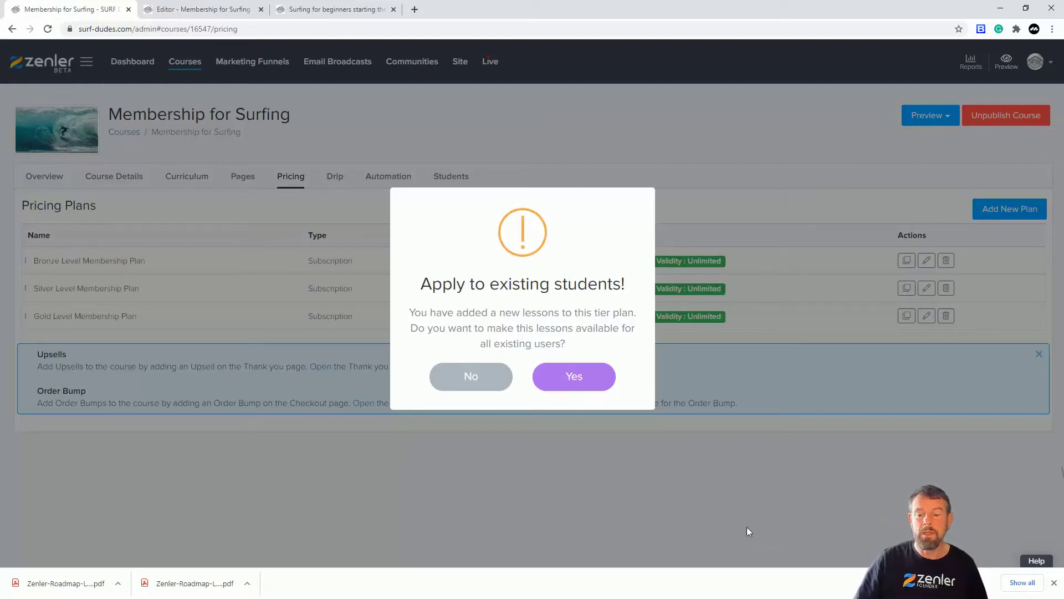
click(474, 380)
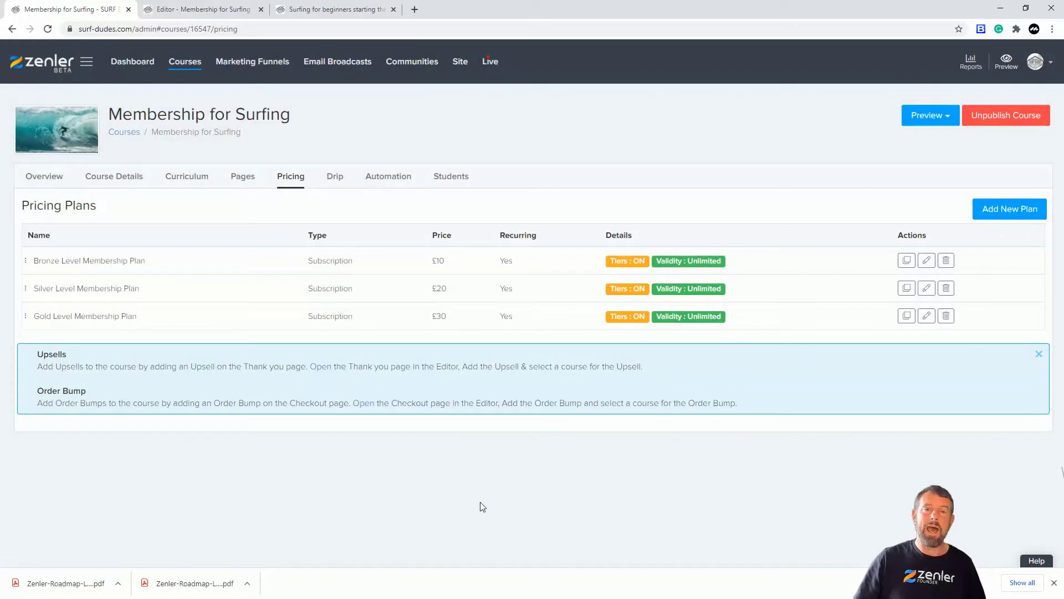